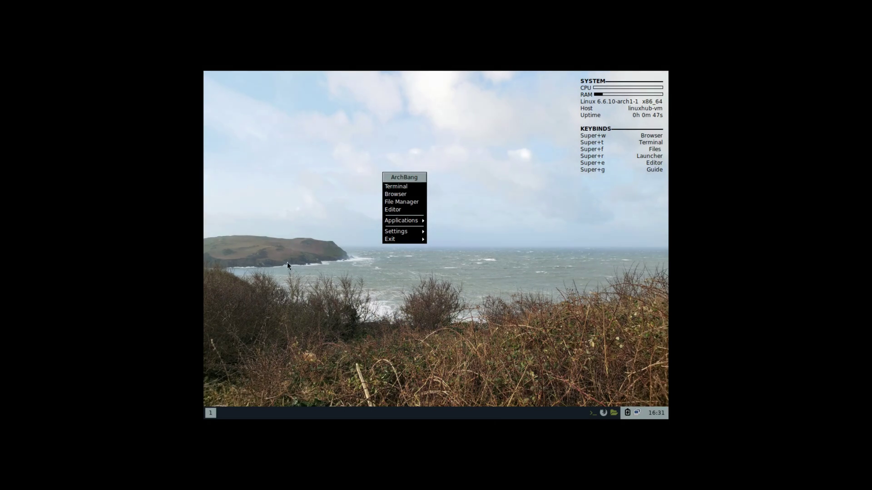
Step: Bring up the ArchBang desktop root menu and show its Settings submenu
{"action": "left_click", "coordinate": [287, 262]}
{"action": "right_click", "coordinate": [245, 374]}
{"action": "left_click", "coordinate": [472, 389]}
{"action": "right_click", "coordinate": [613, 278]}
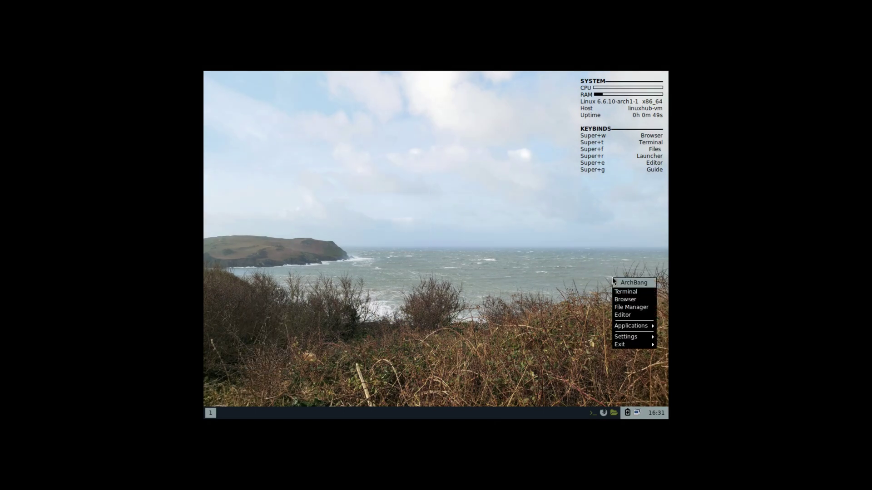
{"action": "left_click", "coordinate": [491, 204]}
{"action": "right_click", "coordinate": [319, 170]}
{"action": "left_click", "coordinate": [259, 250]}
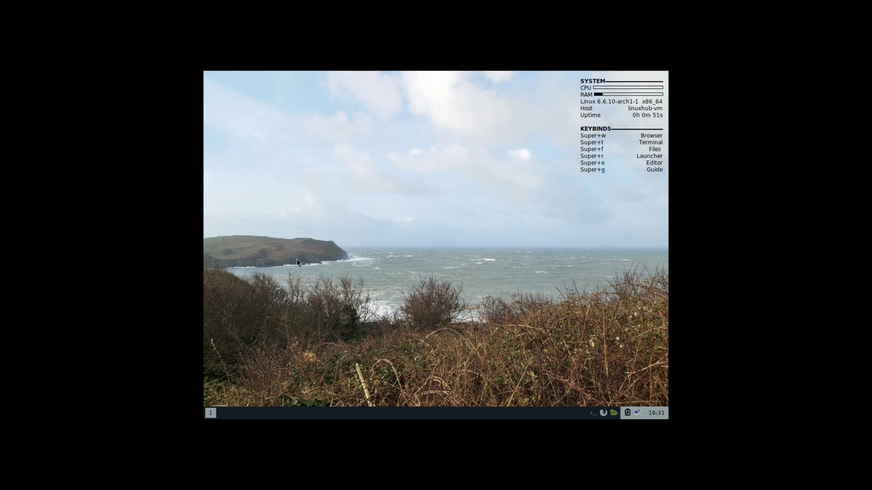
{"action": "right_click", "coordinate": [546, 312]}
{"action": "left_click", "coordinate": [526, 309]}
{"action": "right_click", "coordinate": [331, 155]}
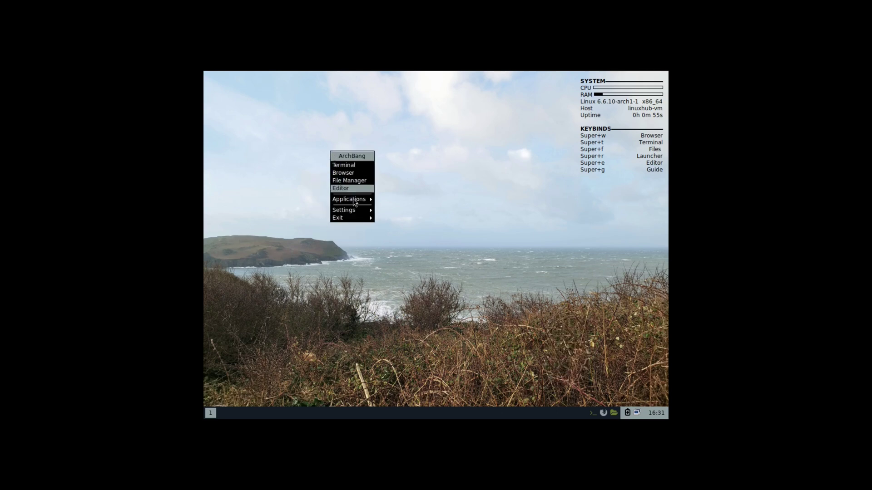
{"action": "mouse_move", "coordinate": [346, 213]}
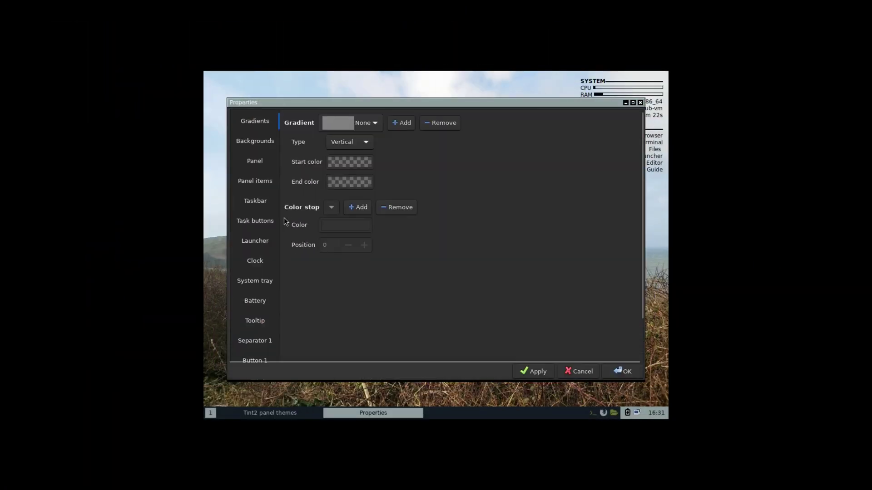
Step: Add a new Button element from Elements available to the panel items list
{"action": "left_click", "coordinate": [249, 186]}
{"action": "left_click", "coordinate": [489, 214]}
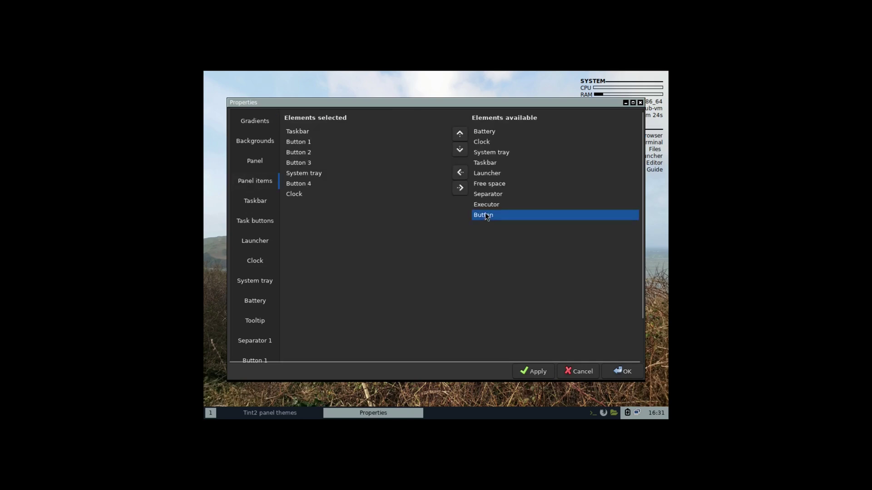
{"action": "left_click", "coordinate": [460, 172]}
{"action": "left_click", "coordinate": [308, 207]}
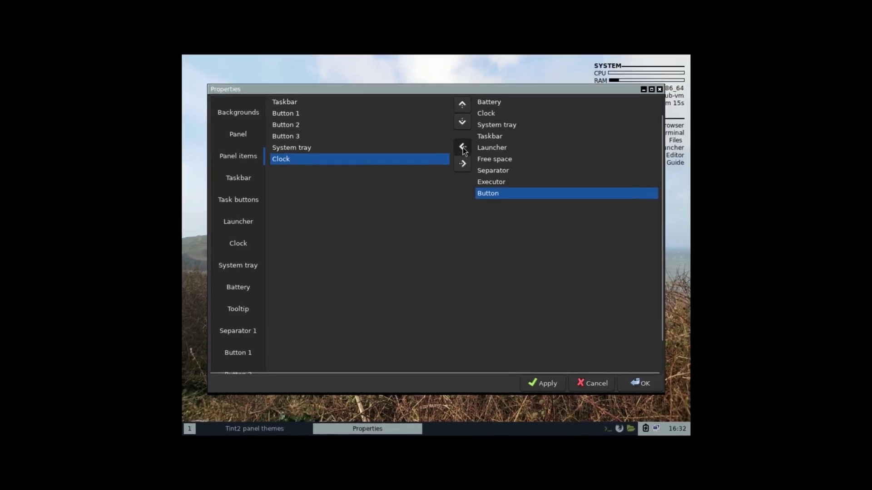
{"action": "left_click", "coordinate": [462, 147]}
Step: Move the new button up past Clock, System tray and the other buttons to the top, ahead of Taskbar
{"action": "left_click", "coordinate": [273, 170]}
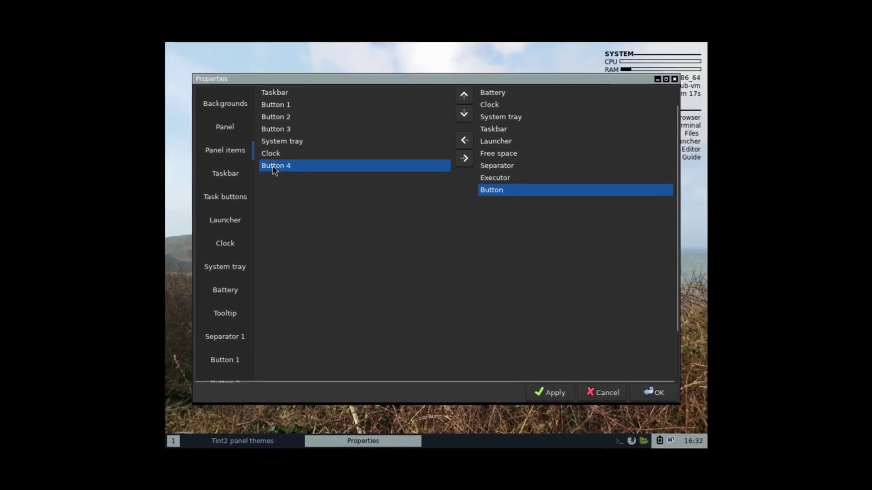
{"action": "left_click", "coordinate": [464, 92]}
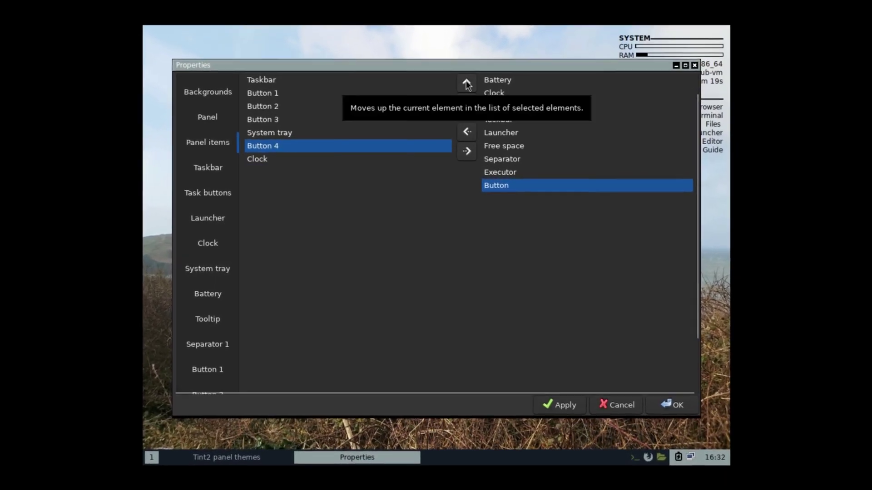
{"action": "left_click", "coordinate": [467, 79]}
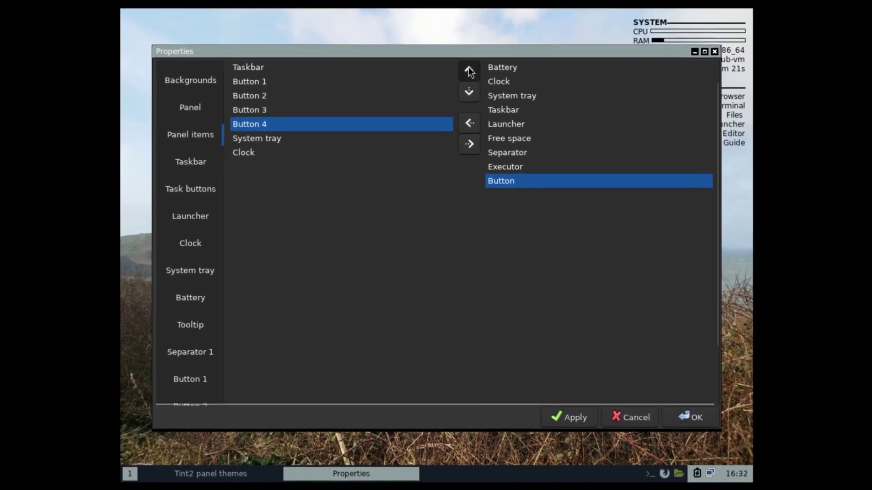
{"action": "left_click", "coordinate": [467, 79]}
{"action": "left_click", "coordinate": [470, 66]}
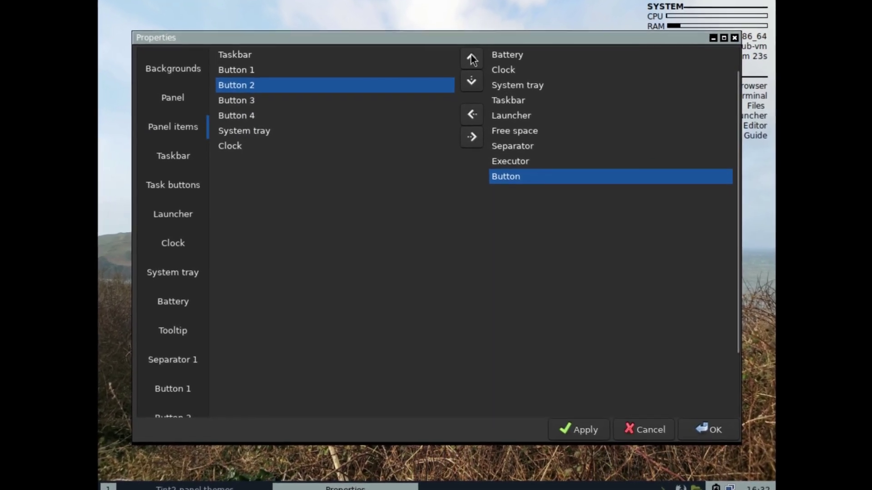
{"action": "left_click", "coordinate": [472, 53]}
{"action": "left_click", "coordinate": [472, 50]}
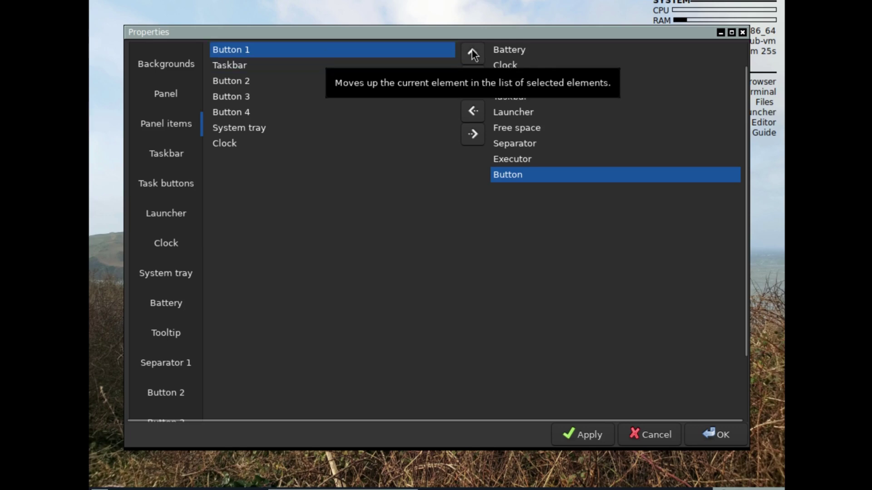
{"action": "scroll", "coordinate": [161, 343], "scroll_direction": "down", "scroll_amount": 3}
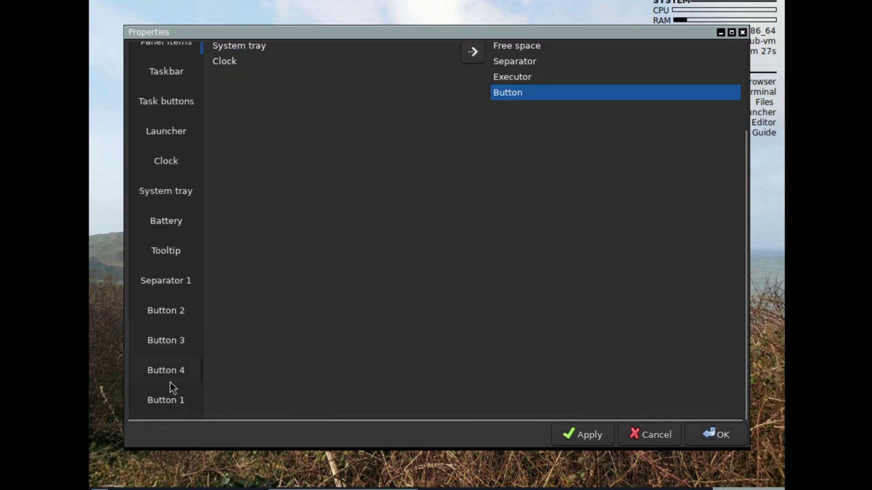
Step: Give Button 1 icon 'Menu' and left-click command 'rofi -show drun -show-icons -show run'
{"action": "left_click", "coordinate": [160, 402]}
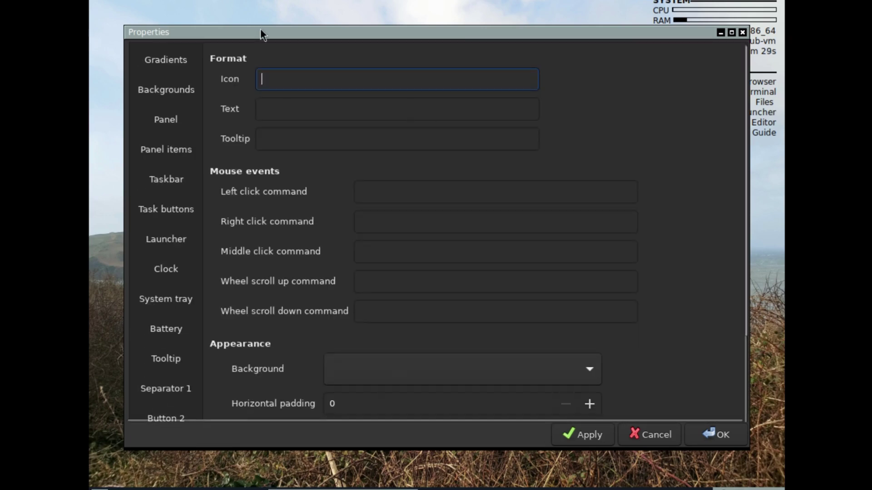
{"action": "type", "text": "Menu"}
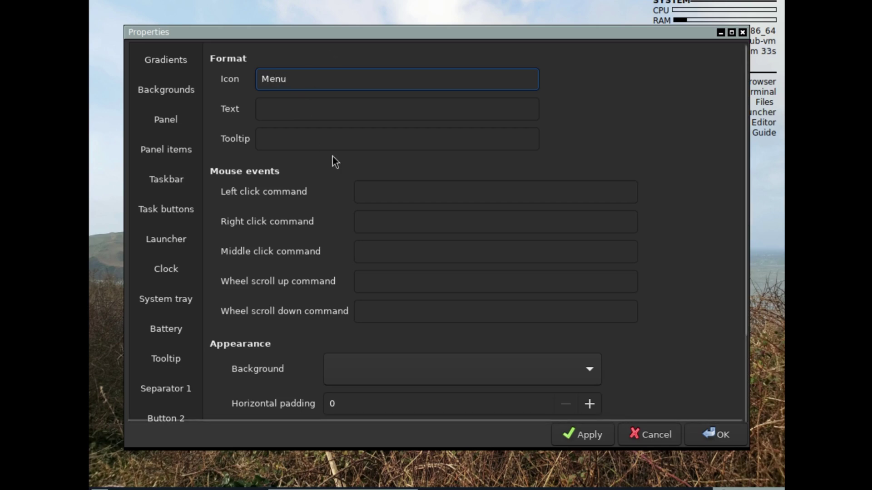
{"action": "left_click", "coordinate": [367, 187]}
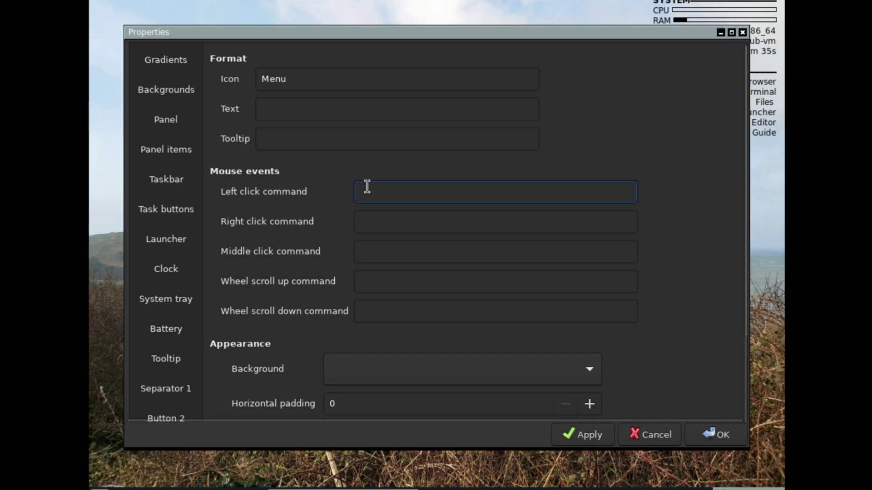
{"action": "type", "text": "t"}
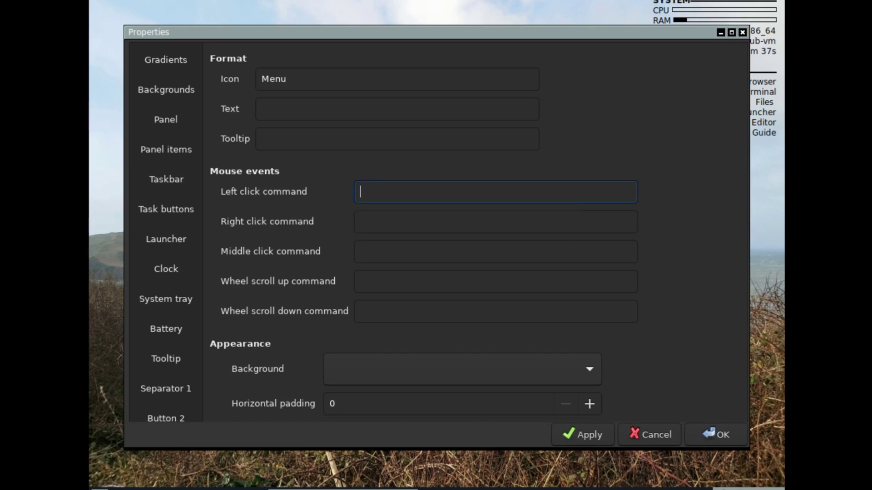
{"action": "type", "text": "ofi -show drun -show"}
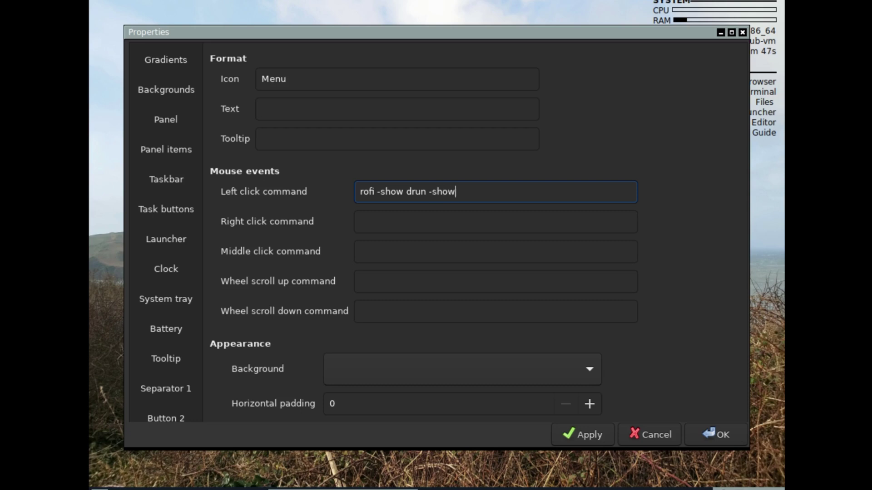
{"action": "type", "text": "-icons -show run"}
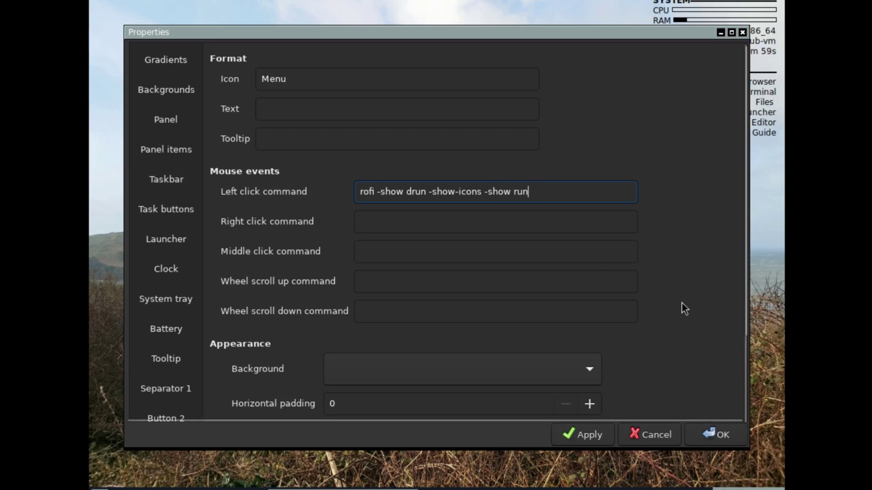
{"action": "scroll", "coordinate": [672, 292], "scroll_direction": "down", "scroll_amount": 2}
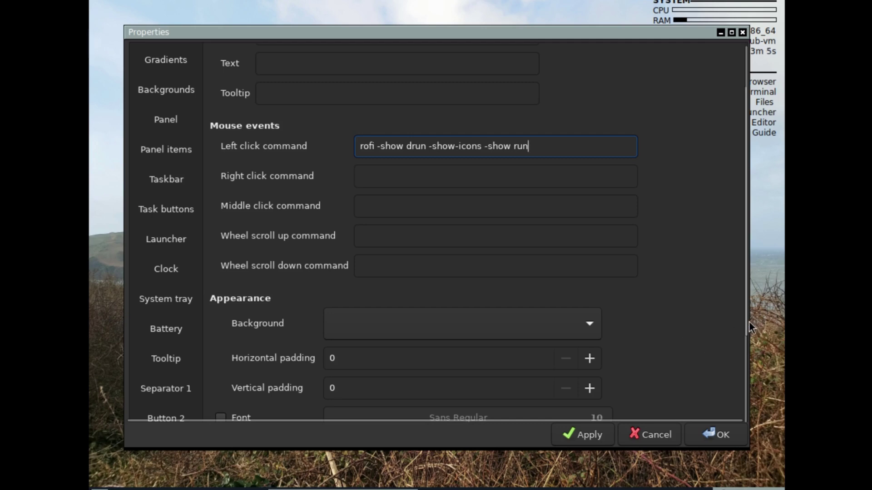
Step: Set Button 1's font colour to white and apply the change to the panel
{"action": "left_click_drag", "start_coordinate": [746, 323], "coordinate": [751, 417]}
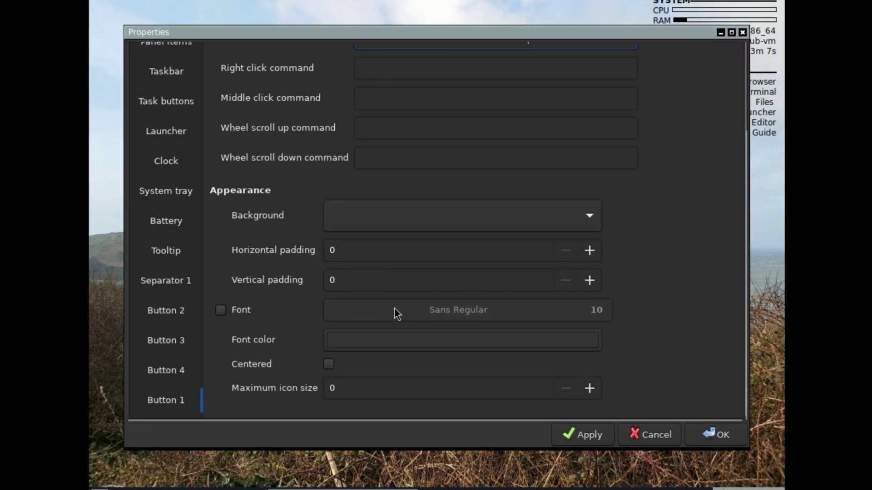
{"action": "left_click", "coordinate": [412, 341]}
{"action": "left_click", "coordinate": [543, 173]}
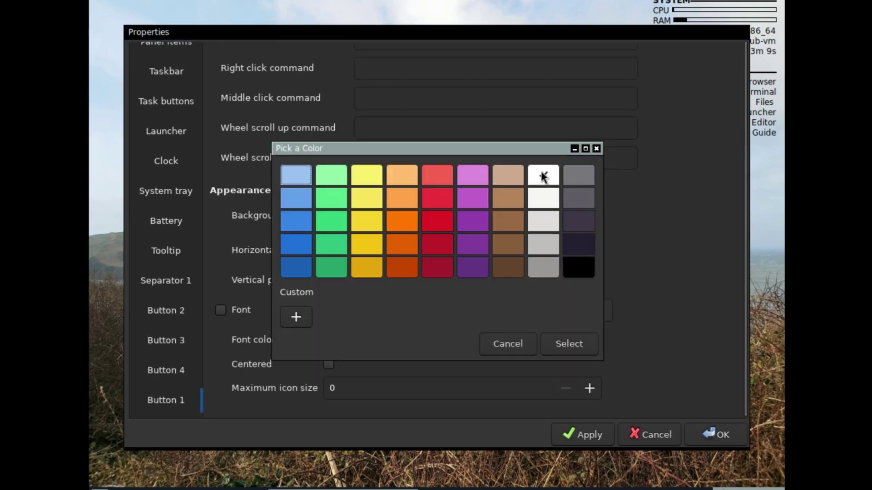
{"action": "left_click", "coordinate": [571, 345]}
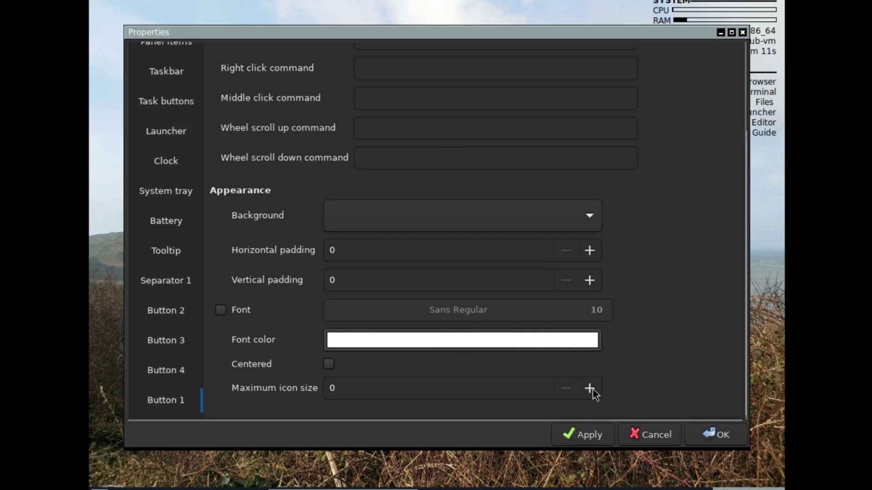
{"action": "left_click", "coordinate": [570, 437]}
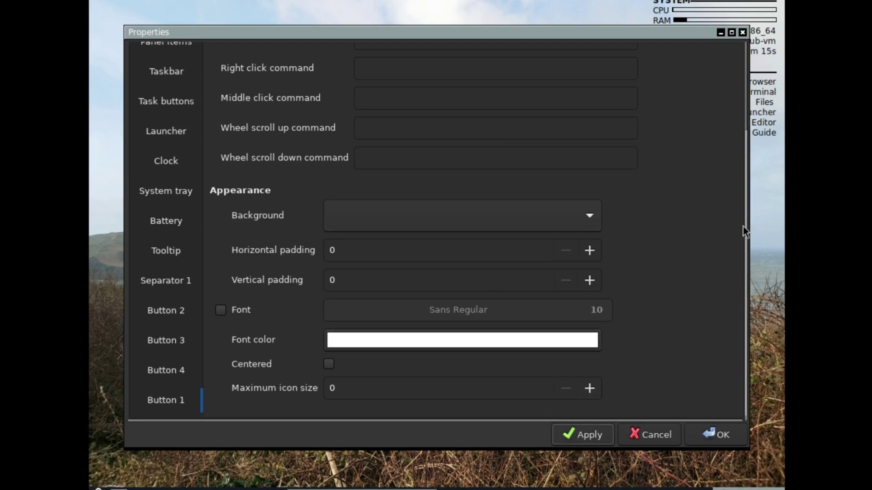
{"action": "scroll", "coordinate": [738, 230], "scroll_direction": "up", "scroll_amount": 3}
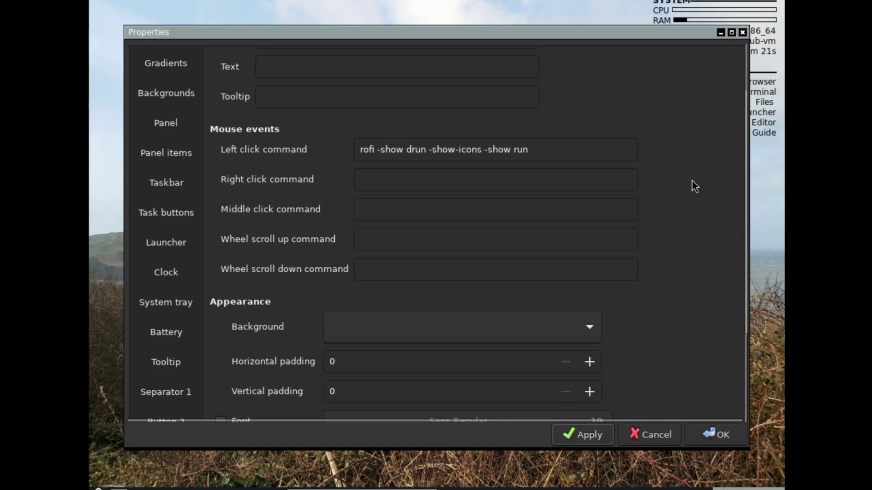
Step: Move 'Menu' from Button 1's icon field into its button text, apply, and test the launcher
{"action": "scroll", "coordinate": [691, 180], "scroll_direction": "up", "scroll_amount": 2}
{"action": "double_click", "coordinate": [273, 82]}
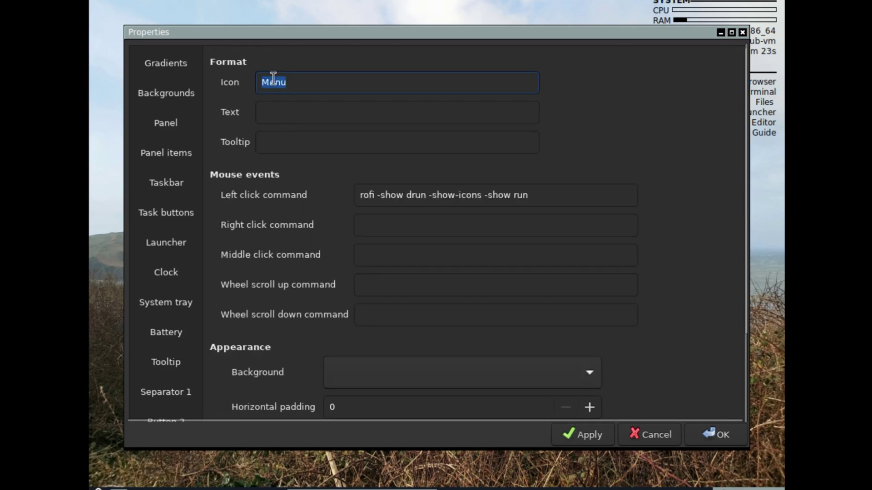
{"action": "right_click", "coordinate": [273, 82]}
{"action": "left_click", "coordinate": [332, 89]}
{"action": "right_click", "coordinate": [268, 111]}
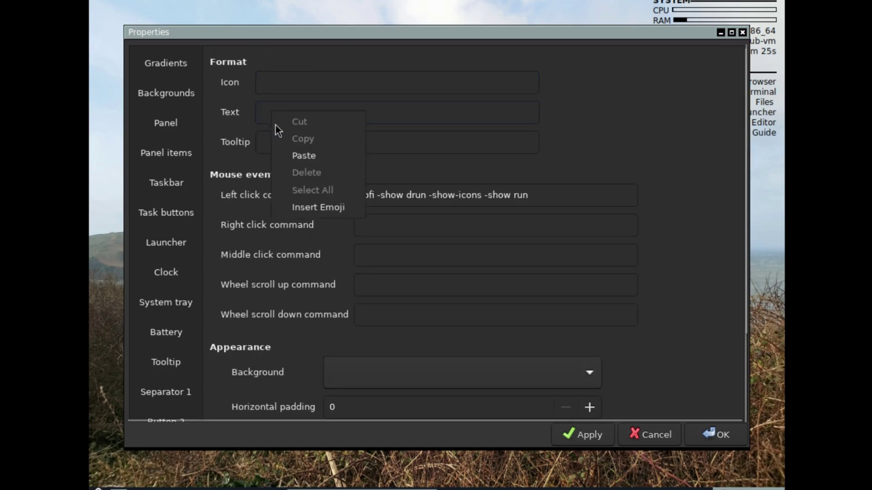
{"action": "left_click", "coordinate": [296, 155]}
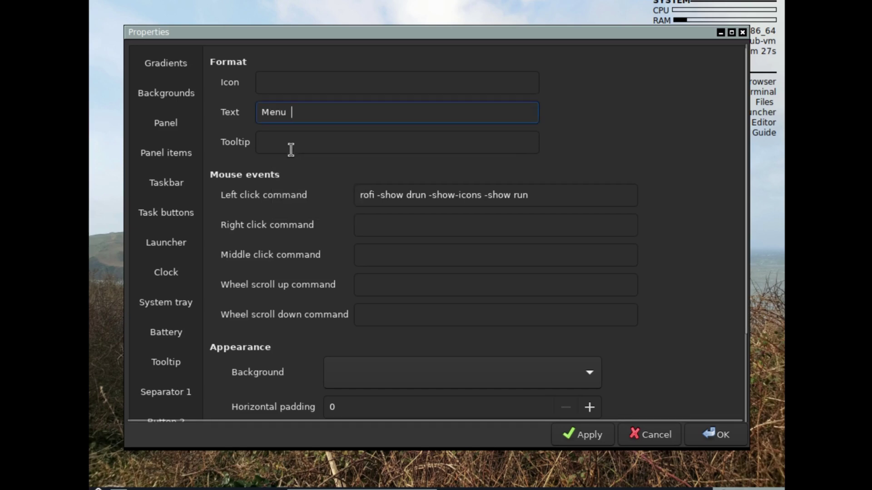
{"action": "left_click", "coordinate": [574, 440]}
{"action": "left_click", "coordinate": [123, 489]}
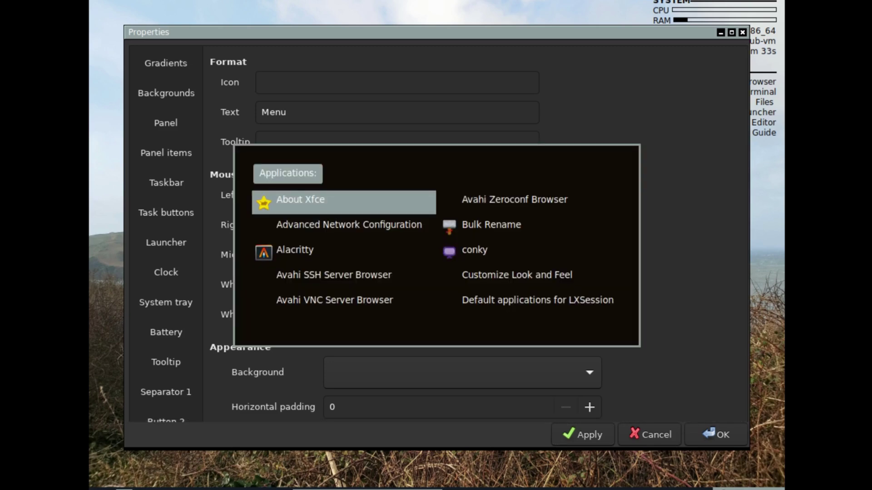
{"action": "key", "text": "Escape"}
Step: Trim the left-click command to 'rofi -show drun -show-icons', apply, and open the rofi launcher
{"action": "left_click", "coordinate": [539, 196]}
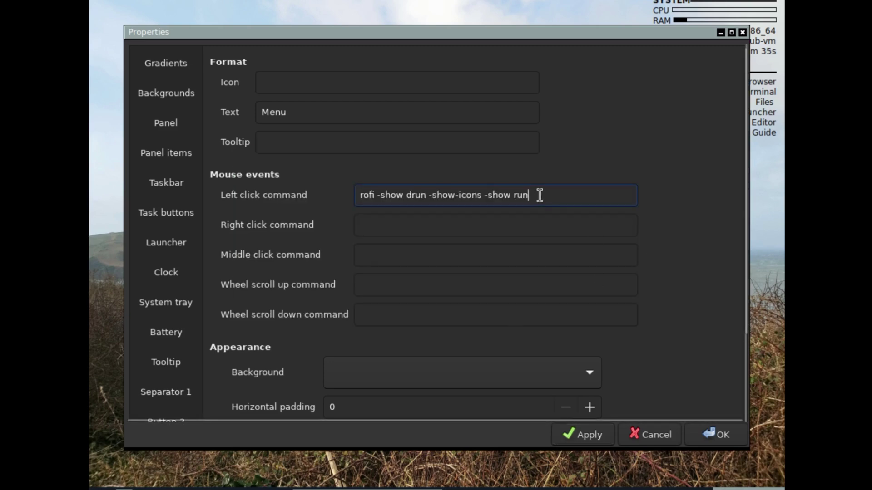
{"action": "key", "text": "BackSpace"}
{"action": "key", "text": "BackSpace"}
{"action": "key", "text": "BackSpace"}
{"action": "key", "text": "BackSpace"}
{"action": "key", "text": "BackSpace"}
{"action": "key", "text": "BackSpace"}
{"action": "key", "text": "BackSpace"}
{"action": "key", "text": "BackSpace"}
{"action": "key", "text": "BackSpace"}
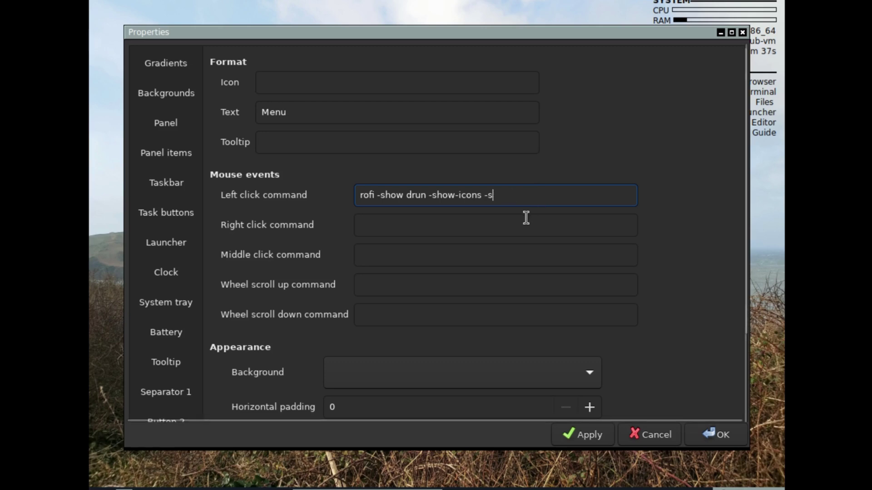
{"action": "key", "text": "BackSpace"}
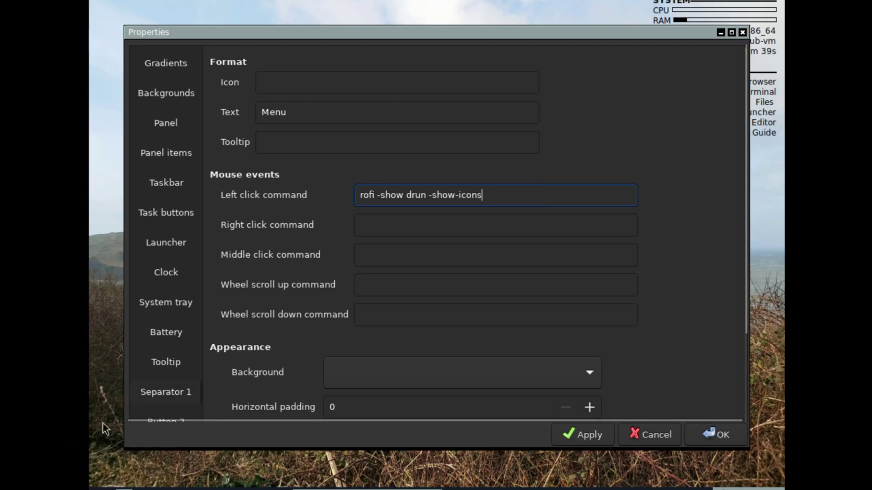
{"action": "left_click", "coordinate": [586, 435]}
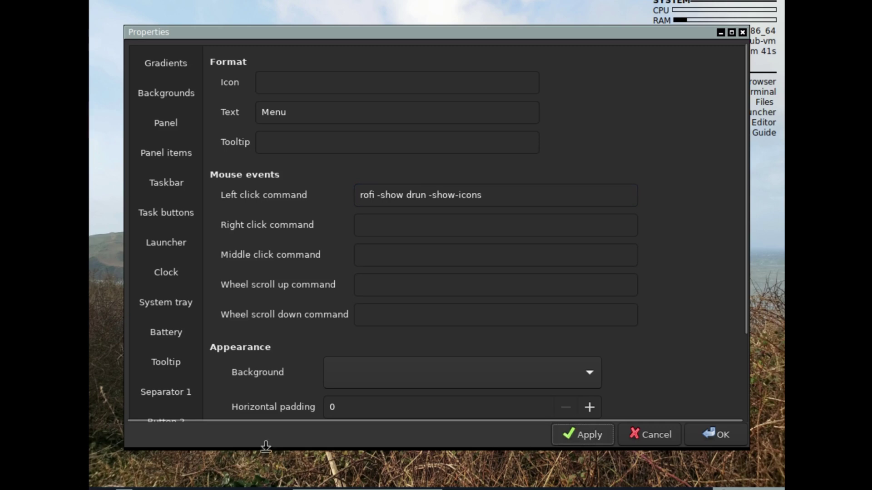
{"action": "key", "text": "super"}
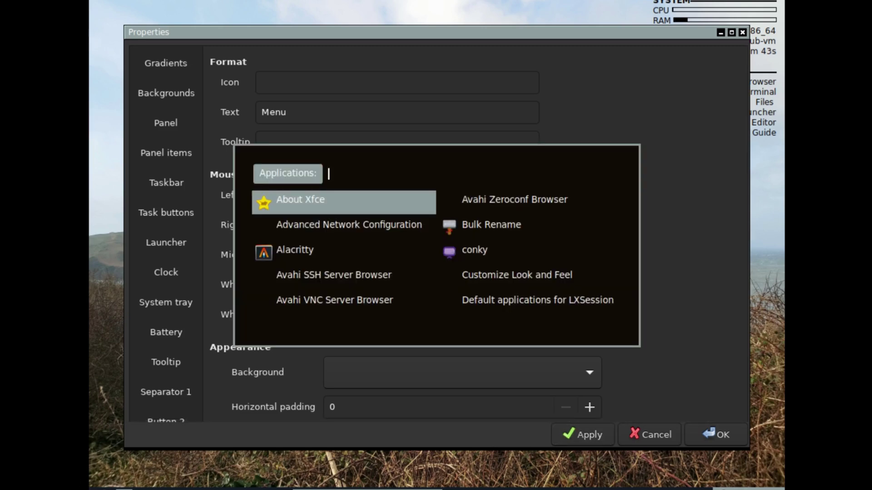
{"action": "key", "text": "Escape"}
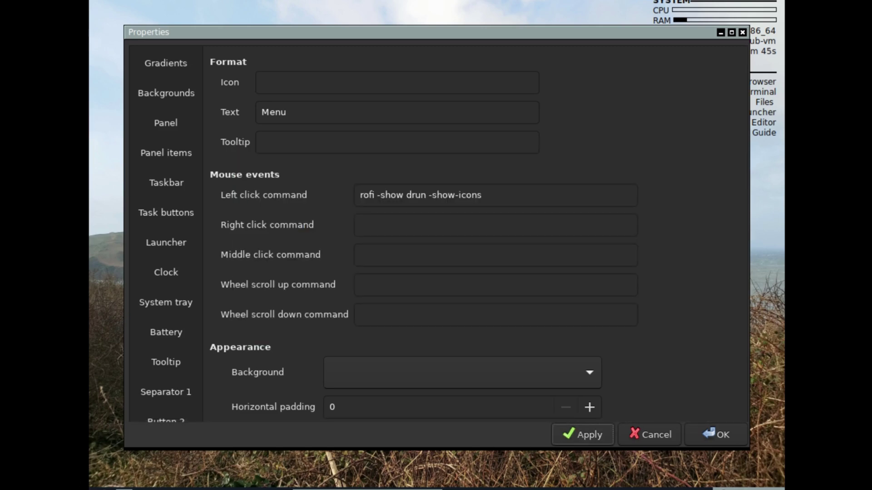
{"action": "key", "text": "super"}
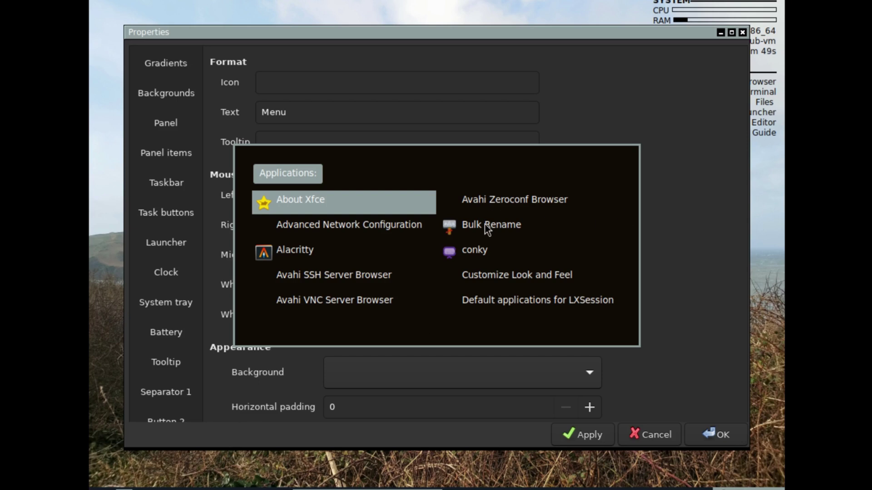
Step: Launch rofi-theme-selector and preview the lb, Monokai and paper-float themes
{"action": "type", "text": "r"}
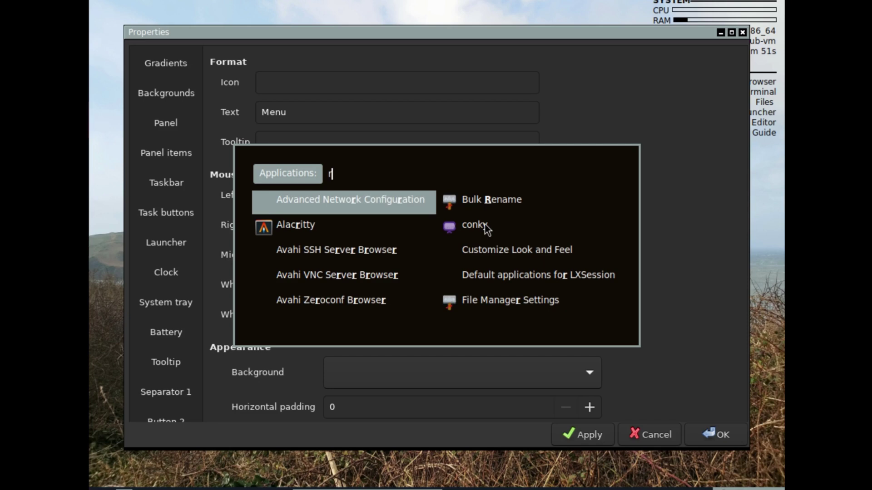
{"action": "type", "text": "ofi-th"}
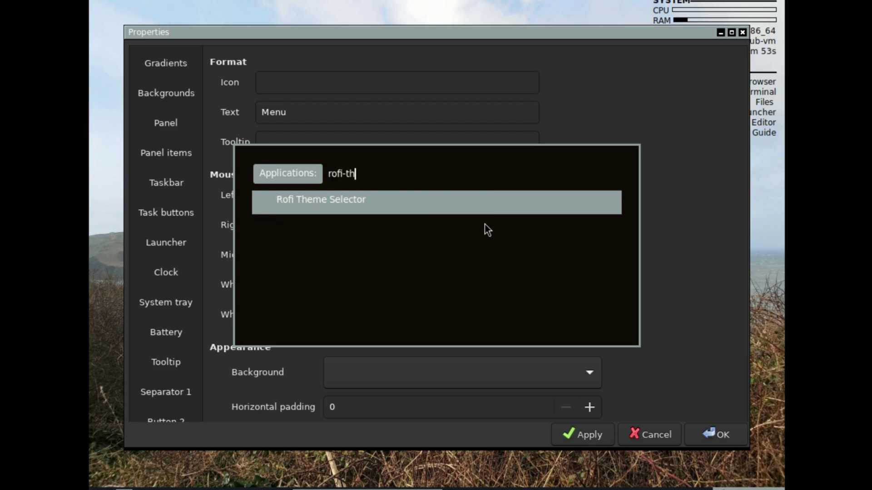
{"action": "type", "text": "eme-selector"}
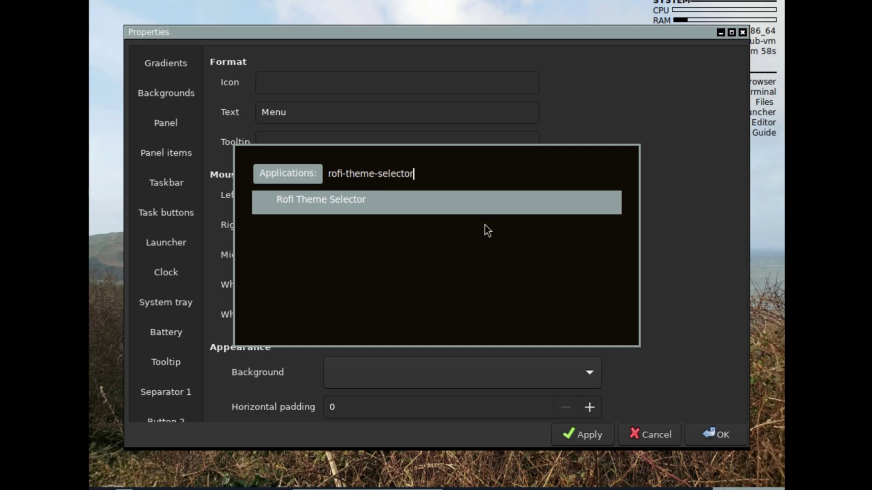
{"action": "key", "text": "Return"}
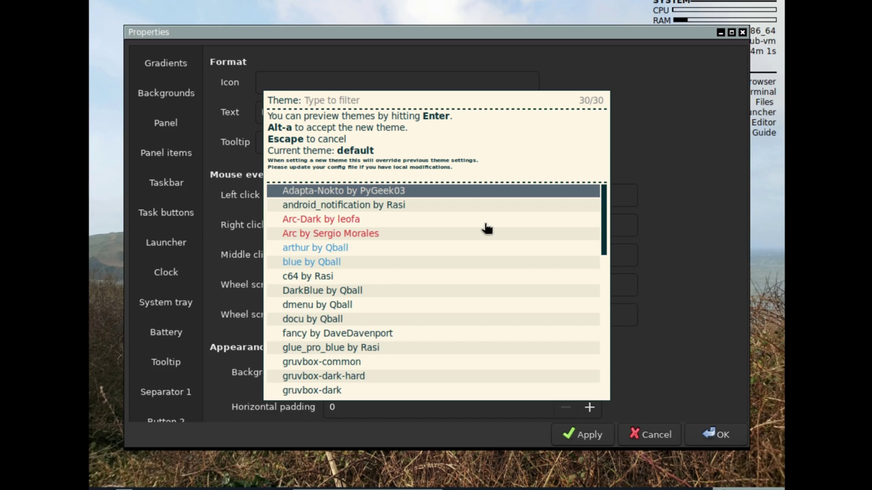
{"action": "key", "text": "Up"}
{"action": "key", "text": "Up"}
{"action": "key", "text": "Up"}
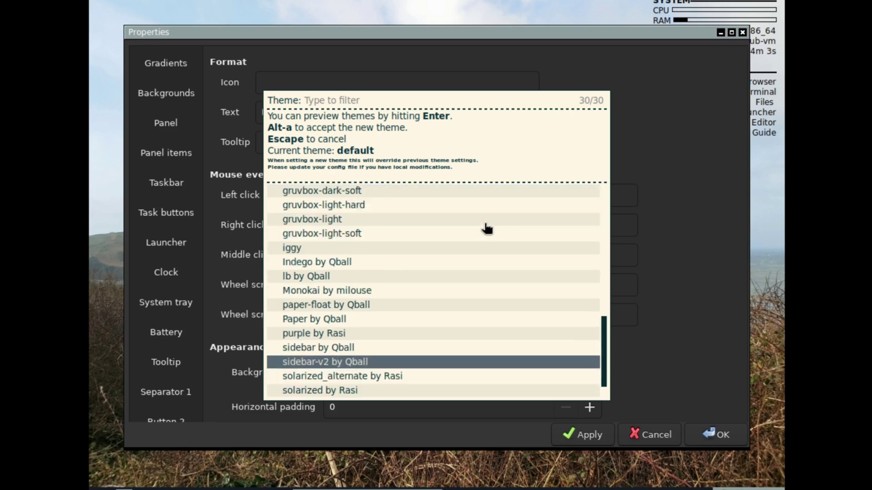
{"action": "key", "text": "Up"}
{"action": "key", "text": "Up"}
{"action": "key", "text": "Up"}
{"action": "key", "text": "Up"}
{"action": "key", "text": "Up"}
{"action": "key", "text": "Up"}
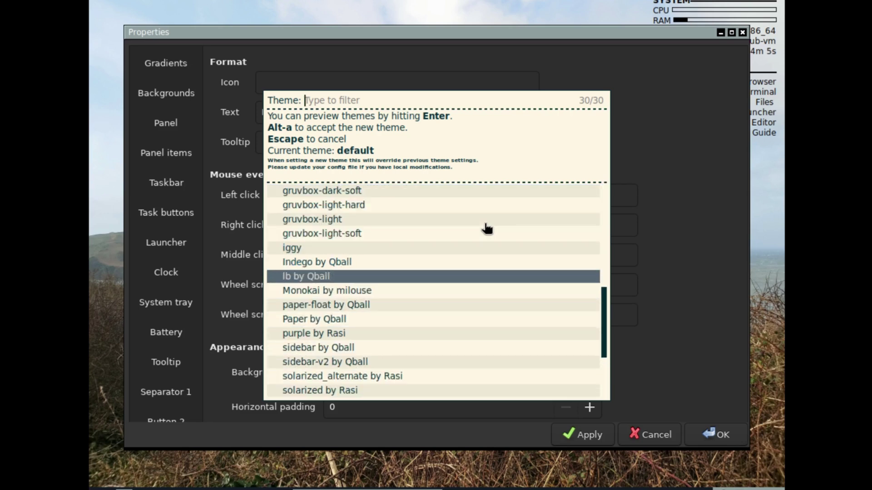
{"action": "key", "text": "Return"}
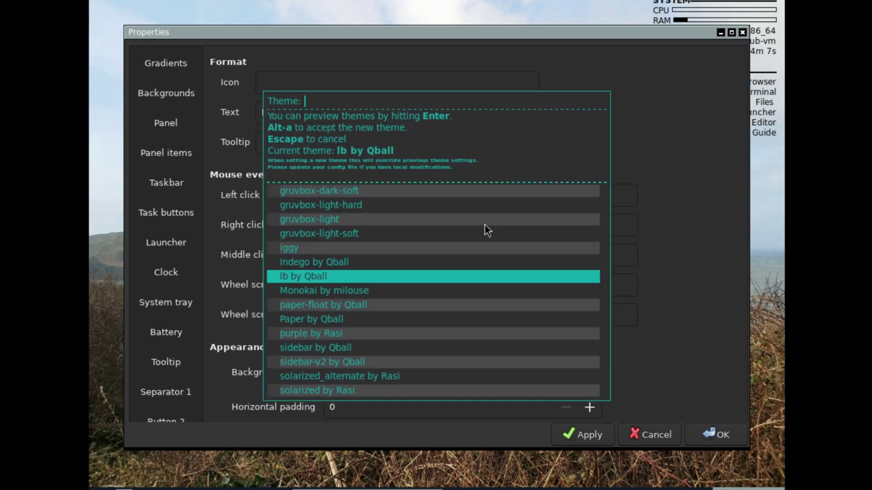
{"action": "key", "text": "Down"}
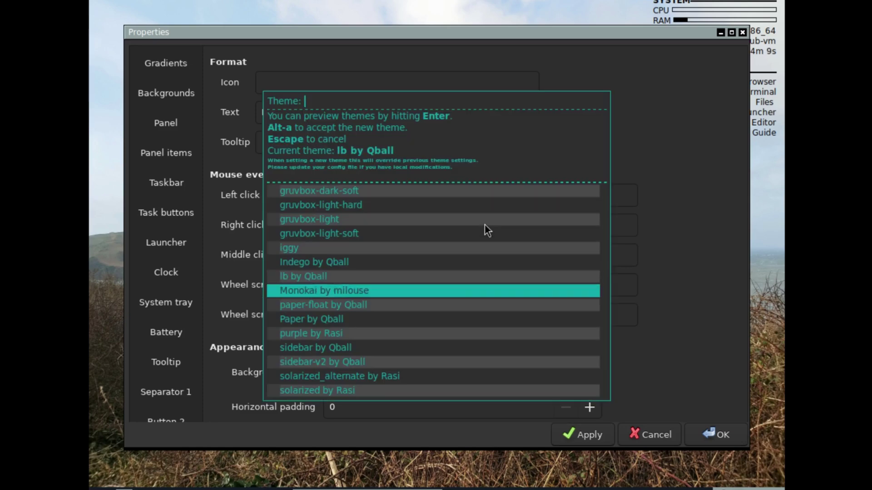
{"action": "key", "text": "Return"}
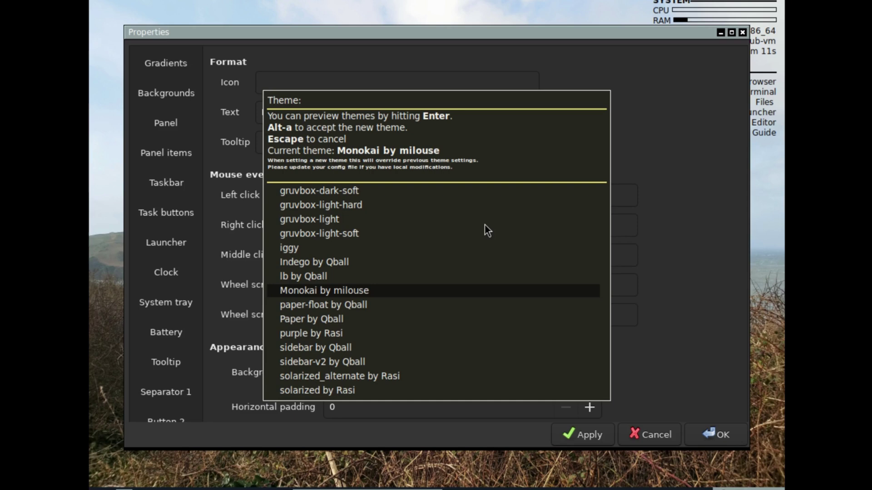
{"action": "key", "text": "Down"}
{"action": "key", "text": "Return"}
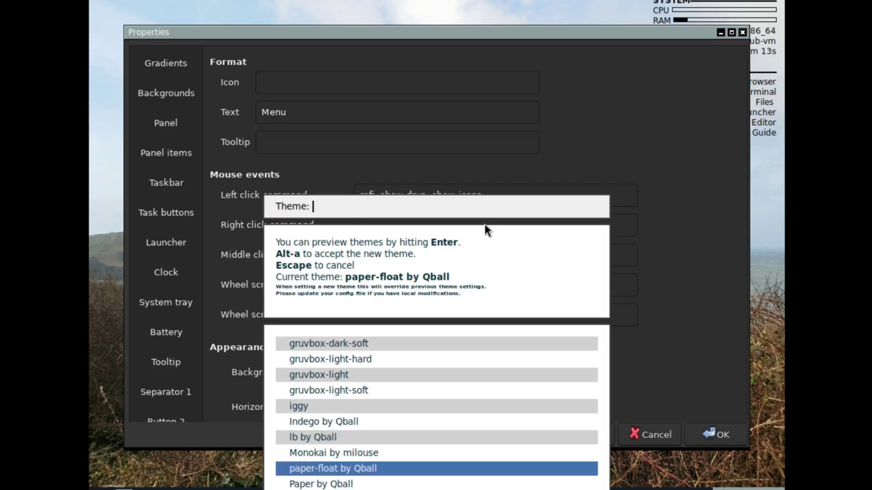
Step: Preview the Adapta-Nokto and android_notification themes from the top of the list
{"action": "key", "text": "Up"}
{"action": "key", "text": "Up"}
{"action": "key", "text": "Up"}
{"action": "key", "text": "Up"}
{"action": "key", "text": "Up"}
{"action": "key", "text": "Up"}
{"action": "key", "text": "Up"}
{"action": "key", "text": "Up"}
{"action": "key", "text": "Up"}
{"action": "key", "text": "Up"}
{"action": "key", "text": "Up"}
{"action": "key", "text": "Up"}
{"action": "key", "text": "Up"}
{"action": "key", "text": "Up"}
{"action": "key", "text": "Up"}
{"action": "key", "text": "Up"}
{"action": "key", "text": "Up"}
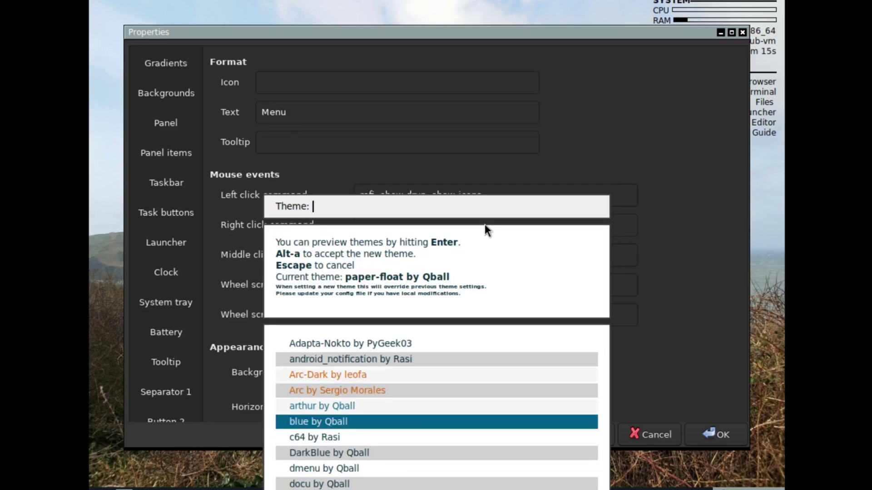
{"action": "key", "text": "Down"}
{"action": "key", "text": "Down"}
{"action": "key", "text": "Down"}
{"action": "key", "text": "Down"}
{"action": "key", "text": "Down"}
{"action": "key", "text": "Down"}
{"action": "key", "text": "Down"}
{"action": "key", "text": "Down"}
{"action": "key", "text": "Down"}
{"action": "key", "text": "Down"}
{"action": "key", "text": "Down"}
{"action": "key", "text": "Down"}
{"action": "key", "text": "Down"}
{"action": "key", "text": "Down"}
{"action": "key", "text": "Down"}
{"action": "key", "text": "Down"}
{"action": "key", "text": "Up"}
{"action": "key", "text": "Up"}
{"action": "key", "text": "Up"}
{"action": "key", "text": "Down"}
{"action": "key", "text": "Down"}
{"action": "key", "text": "Down"}
{"action": "key", "text": "Down"}
{"action": "key", "text": "Down"}
{"action": "key", "text": "Down"}
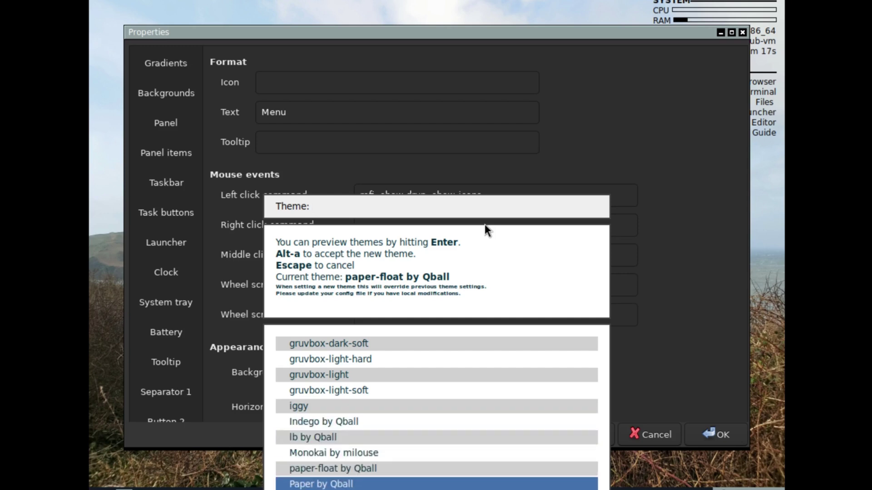
{"action": "key", "text": "Home"}
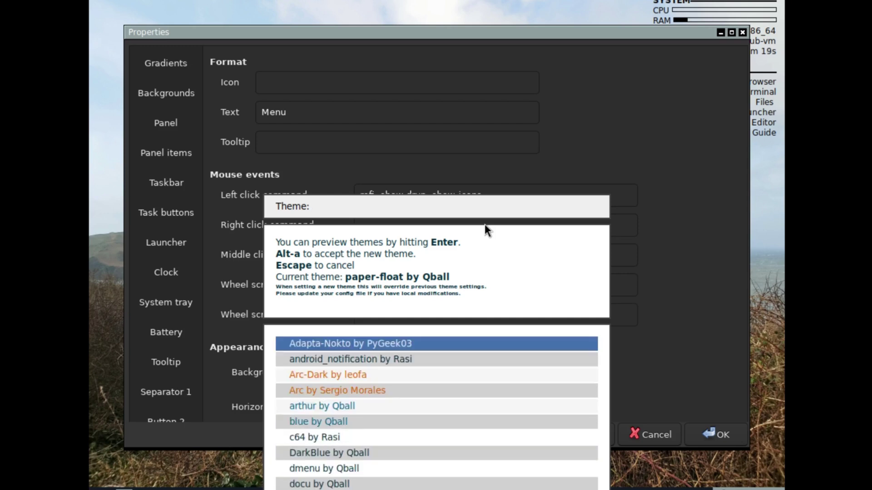
{"action": "key", "text": "Return"}
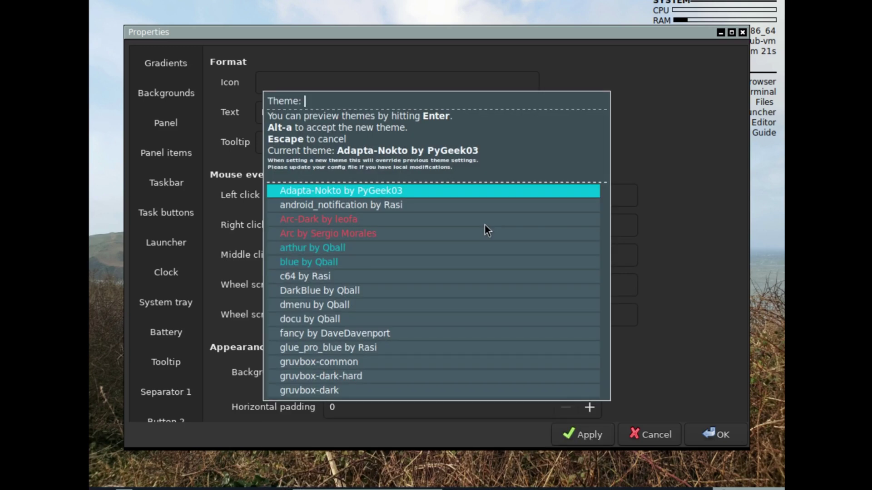
{"action": "key", "text": "Down"}
{"action": "key", "text": "Return"}
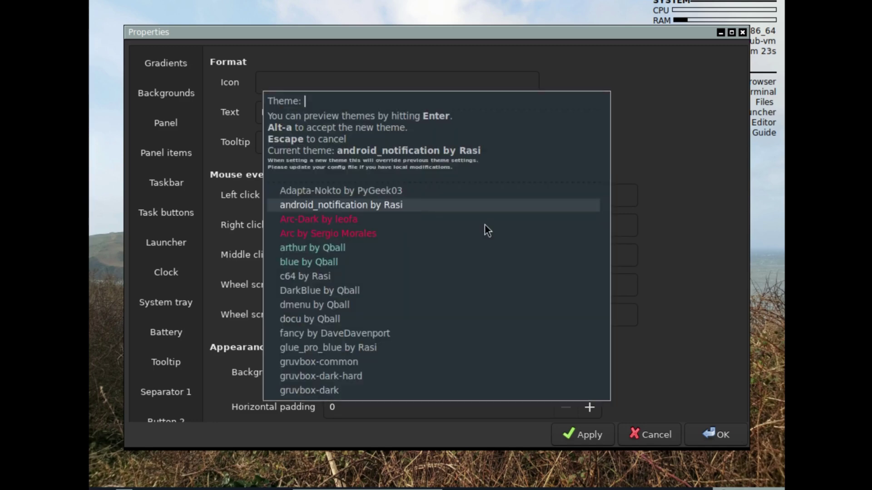
Step: Preview Arc-Dark, Arc, arthur, blue, c64 and DarkBlue themes, then close the selector
{"action": "key", "text": "Escape"}
{"action": "key", "text": "Down"}
{"action": "key", "text": "Return"}
{"action": "key", "text": "Down"}
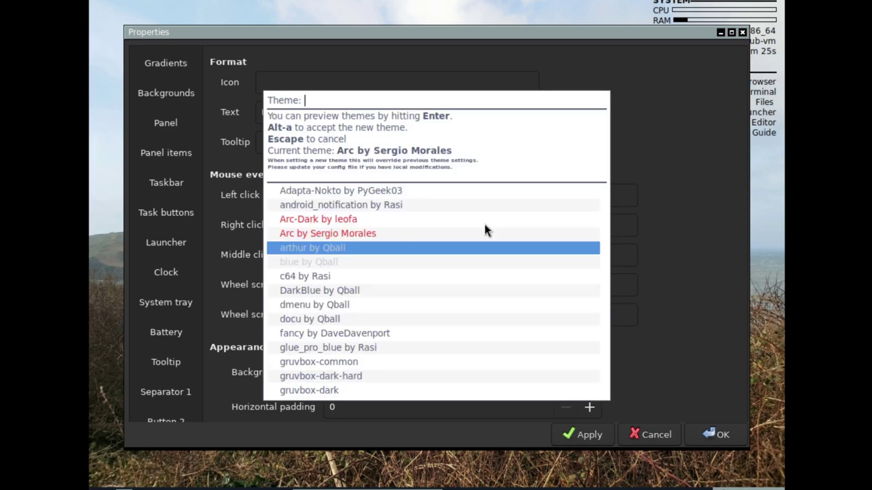
{"action": "key", "text": "Return"}
{"action": "key", "text": "Down"}
{"action": "key", "text": "Return"}
{"action": "key", "text": "Down"}
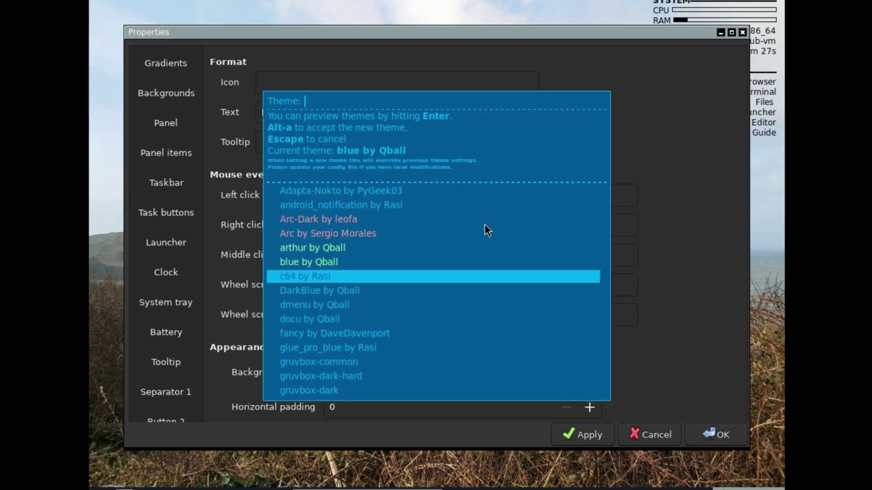
{"action": "key", "text": "Return"}
{"action": "key", "text": "Down"}
{"action": "key", "text": "Return"}
{"action": "key", "text": "Down"}
{"action": "key", "text": "Escape"}
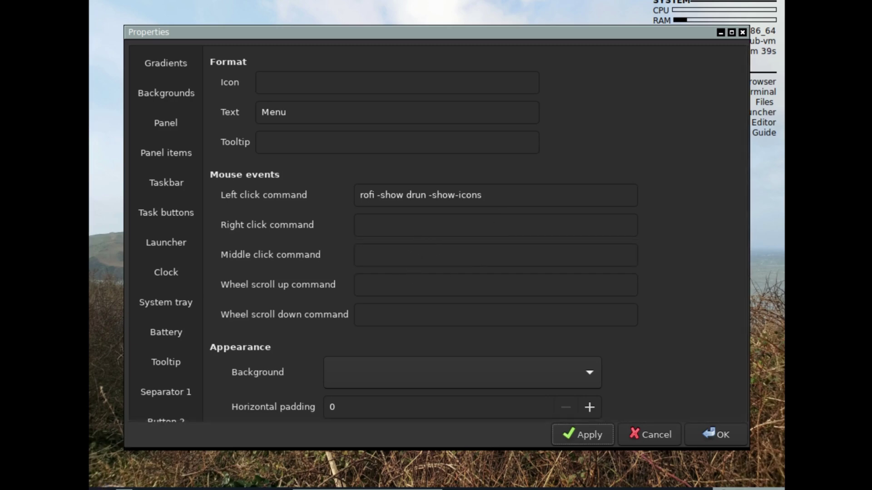
Step: Open the full-screen rofi application grid from the Menu button and page through its tiles
{"action": "left_click", "coordinate": [99, 475]}
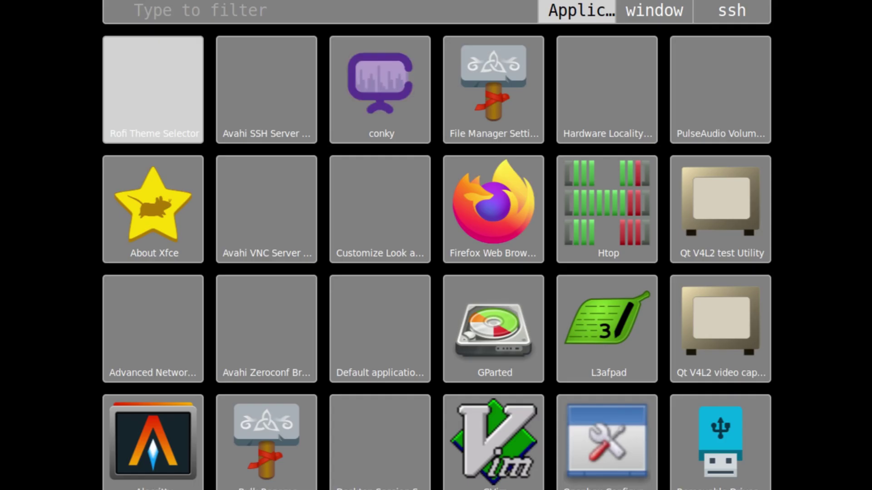
{"action": "key", "text": "Down"}
{"action": "key", "text": "Right"}
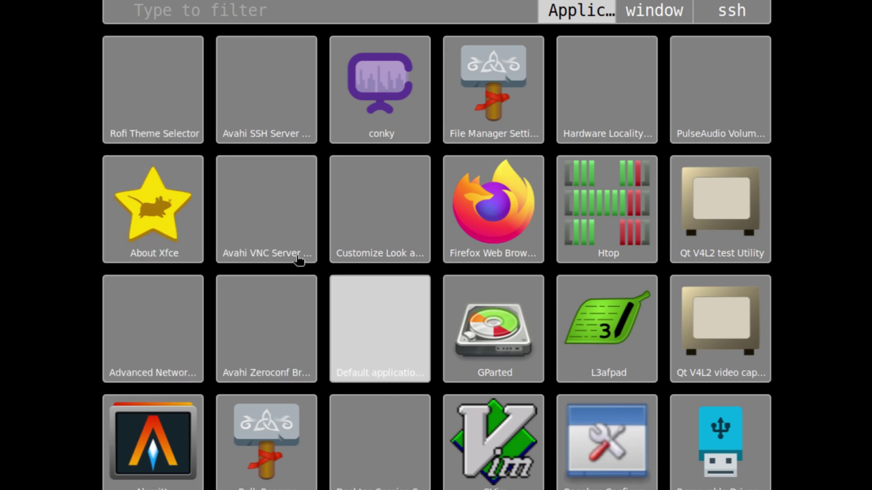
{"action": "key", "text": "Down"}
{"action": "key", "text": "Right"}
{"action": "key", "text": "Right"}
{"action": "key", "text": "Down"}
{"action": "key", "text": "Down"}
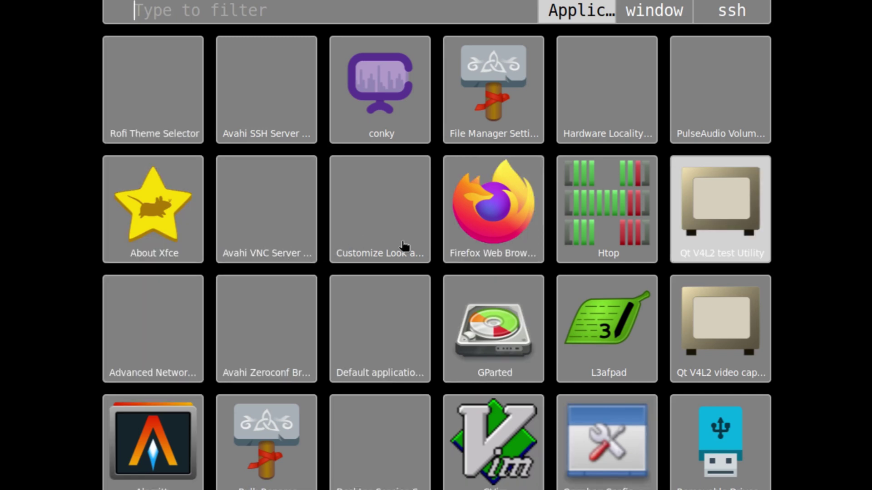
{"action": "key", "text": "Down"}
{"action": "key", "text": "Down"}
{"action": "key", "text": "Down"}
{"action": "key", "text": "Down"}
{"action": "key", "text": "Down"}
{"action": "key", "text": "Down"}
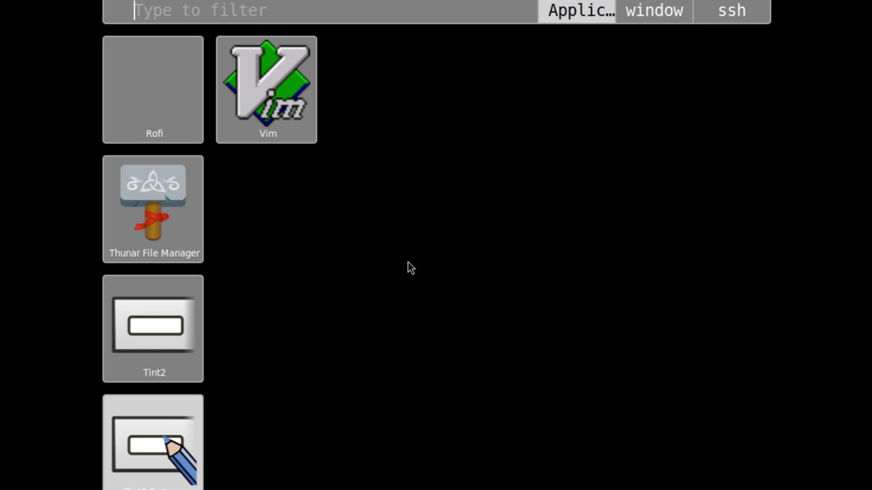
{"action": "key", "text": "Down"}
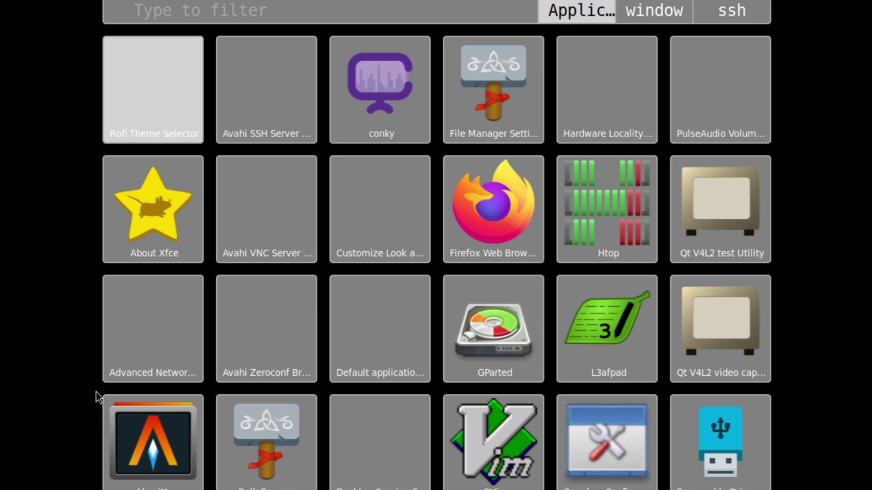
Step: Launch the Rofi Theme Selector tile from the application grid
{"action": "scroll", "coordinate": [402, 273], "scroll_direction": "up", "scroll_amount": 3}
{"action": "scroll", "coordinate": [399, 268], "scroll_direction": "up", "scroll_amount": 1}
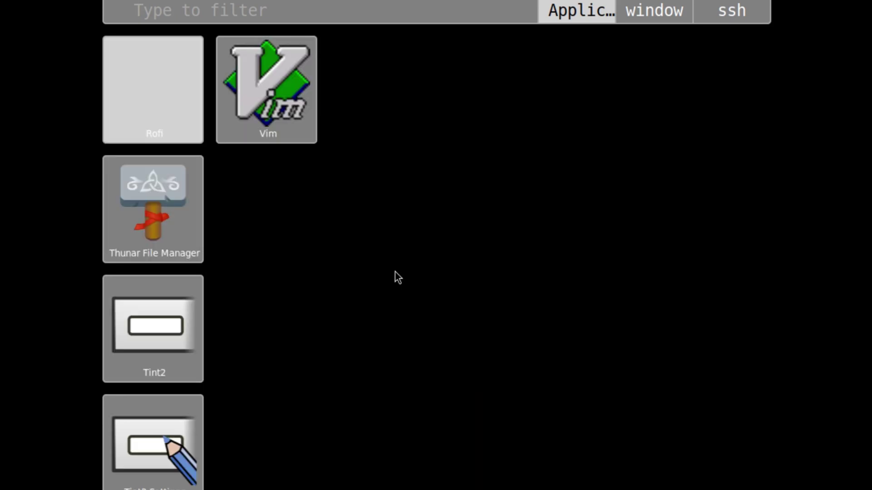
{"action": "scroll", "coordinate": [388, 278], "scroll_direction": "down", "scroll_amount": 2}
{"action": "scroll", "coordinate": [388, 277], "scroll_direction": "up", "scroll_amount": 2}
{"action": "scroll", "coordinate": [388, 277], "scroll_direction": "up", "scroll_amount": 3}
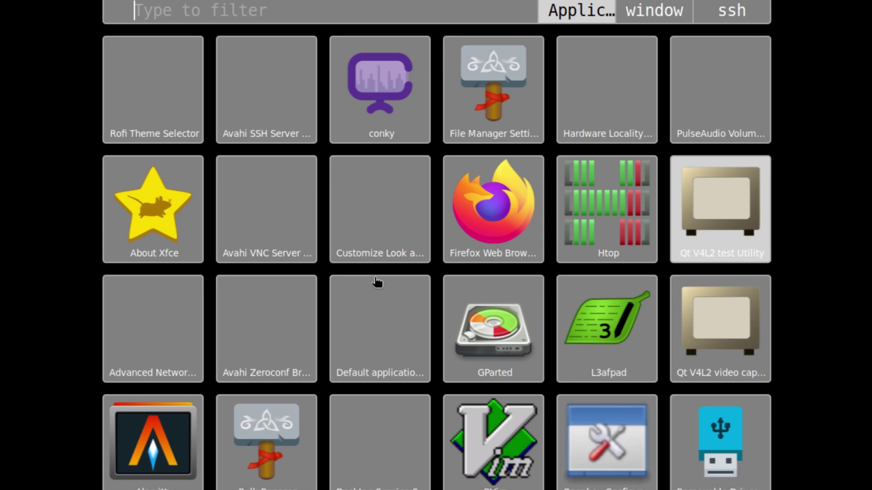
{"action": "left_click", "coordinate": [143, 88]}
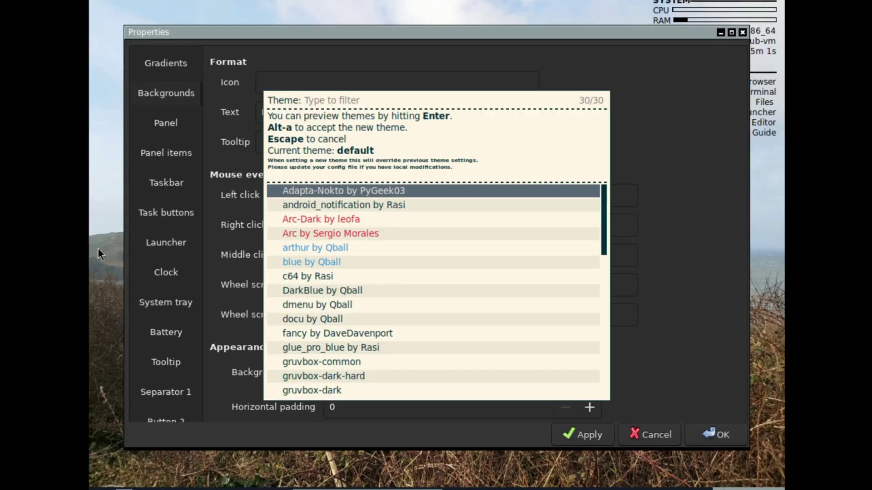
Step: Preview and accept the 'Arc-Dark by leofa' rofi theme
{"action": "key", "text": "Down"}
{"action": "key", "text": "Down"}
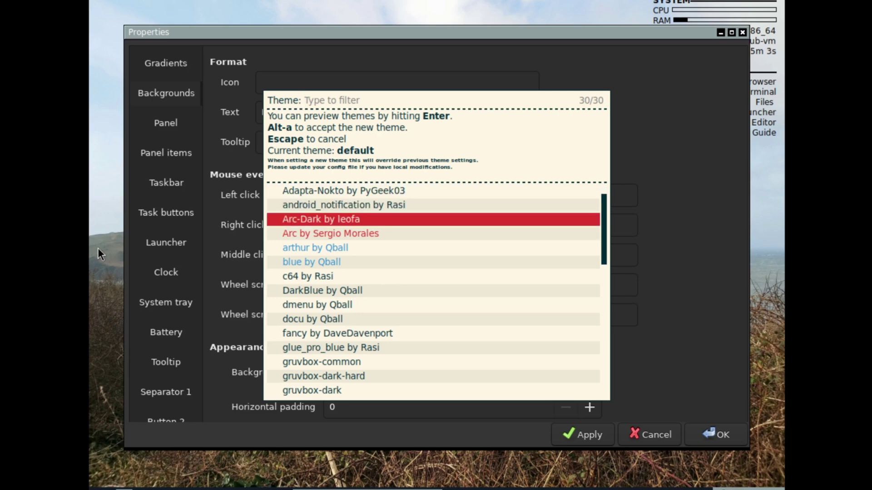
{"action": "key", "text": "Return"}
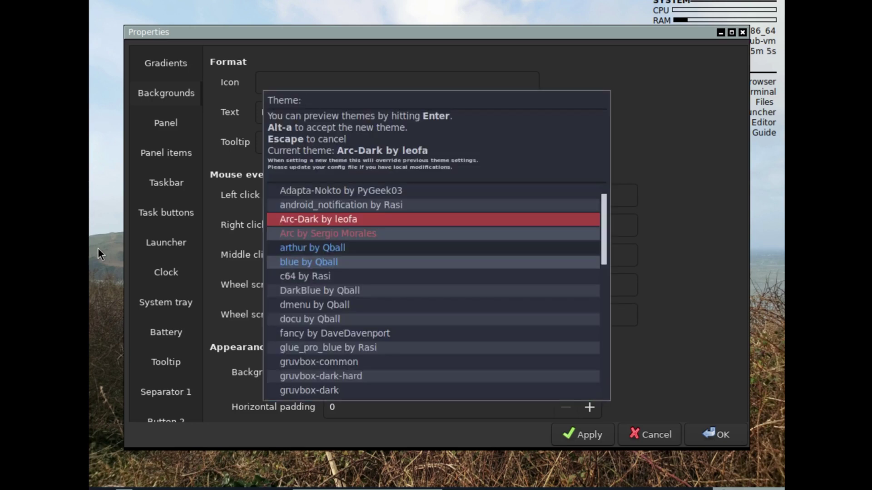
{"action": "key", "text": "alt+a"}
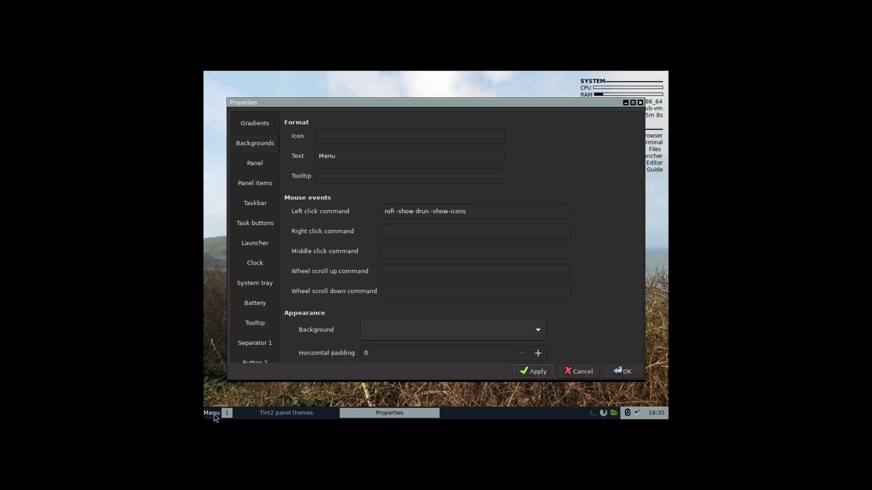
Step: Check the application launcher now shows the dark Arc-Dark theme, then dismiss it
{"action": "left_click", "coordinate": [212, 413]}
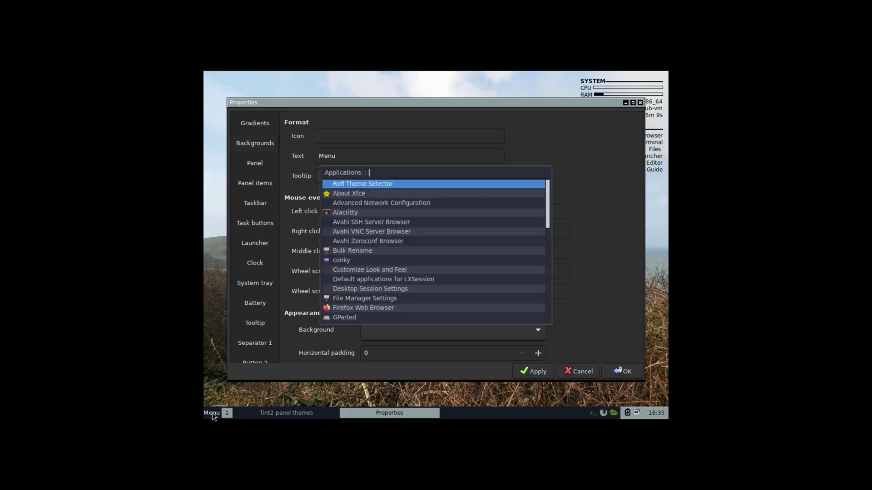
{"action": "scroll", "coordinate": [454, 280], "scroll_direction": "down", "scroll_amount": 11}
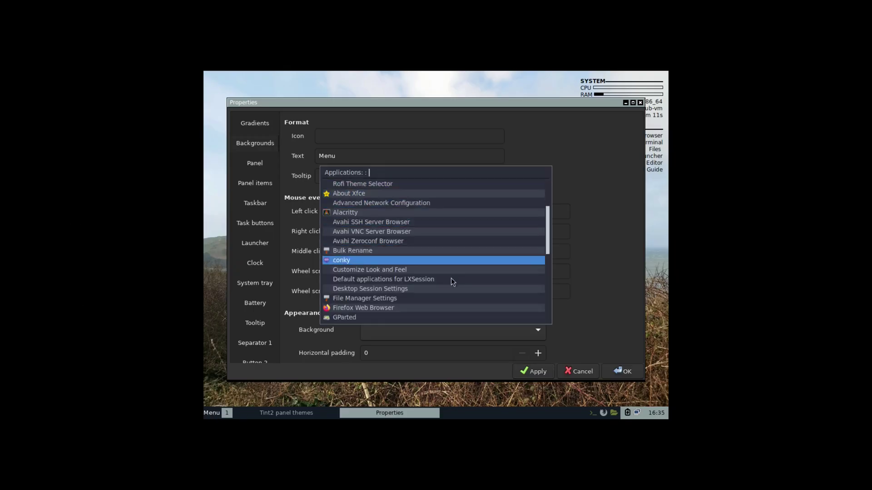
{"action": "scroll", "coordinate": [454, 289], "scroll_direction": "down", "scroll_amount": 7}
{"action": "scroll", "coordinate": [454, 289], "scroll_direction": "up", "scroll_amount": 4}
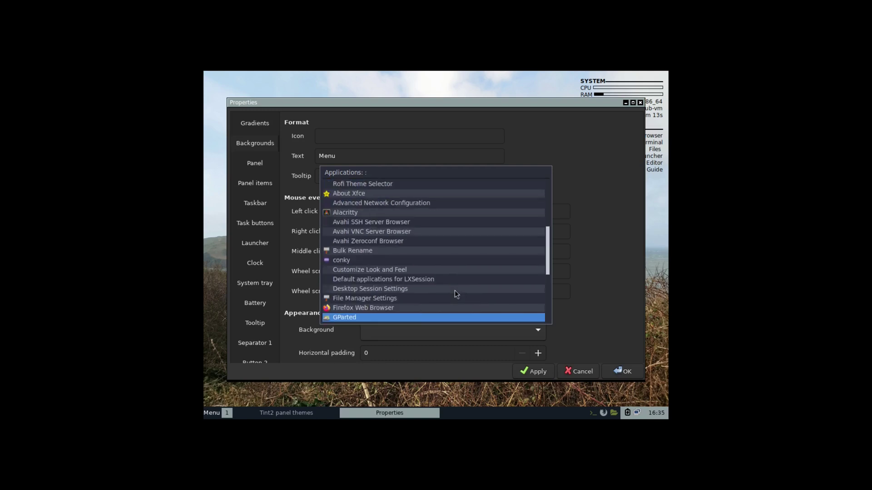
{"action": "left_click", "coordinate": [640, 245]}
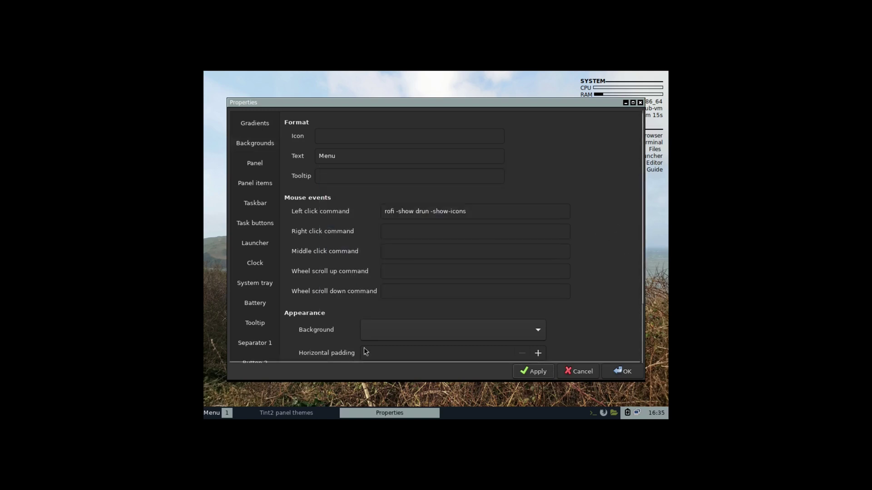
Step: Close the button Properties window and the Tint2 panel themes window from the taskbar
{"action": "right_click", "coordinate": [386, 411]}
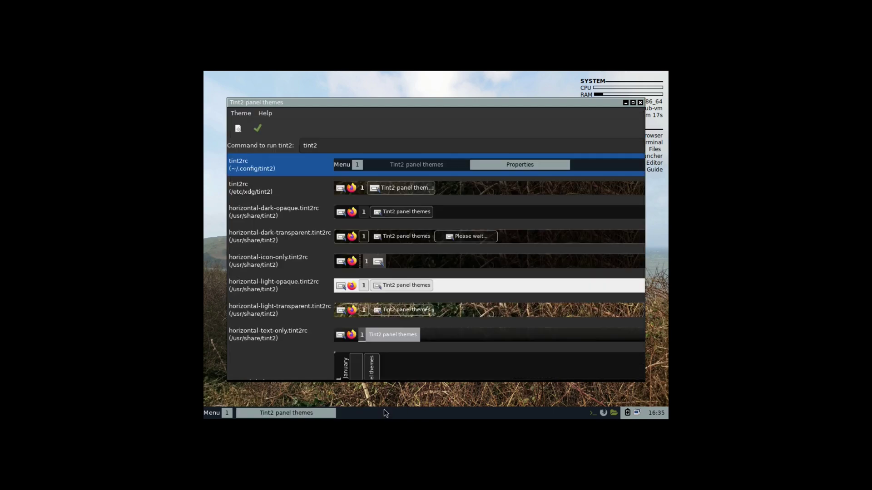
{"action": "right_click", "coordinate": [290, 415]}
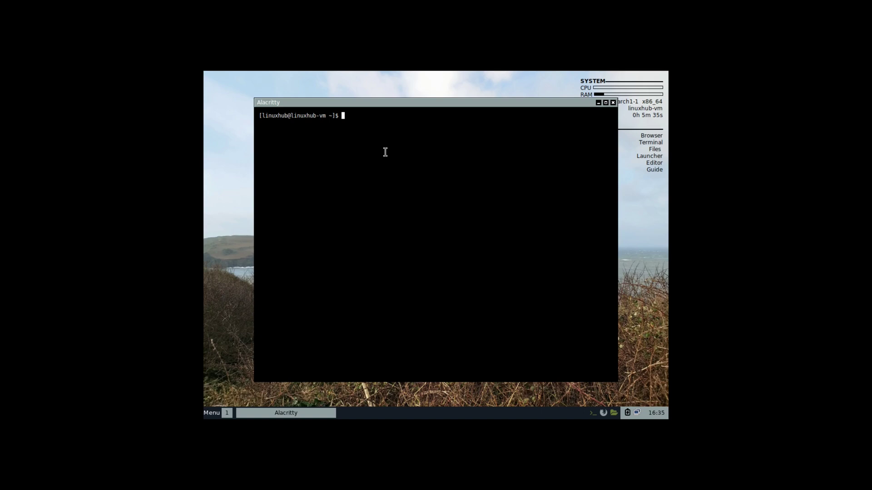
Step: Try 'sudo pacman -S randr', then sync package databases with 'sudo pacman -Sy'
{"action": "type", "text": "sudo pacman -S randr"}
{"action": "key", "text": "Return"}
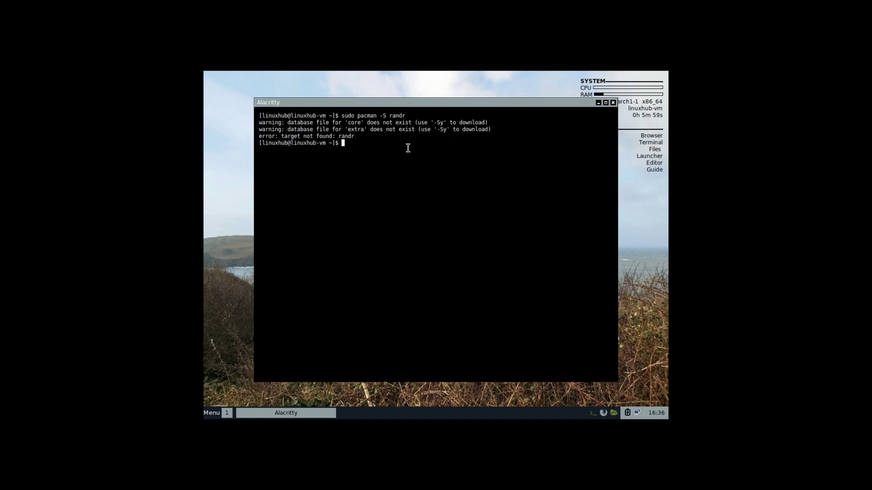
{"action": "key", "text": "Up"}
{"action": "key", "text": "BackSpace"}
{"action": "key", "text": "BackSpace"}
{"action": "key", "text": "BackSpace"}
{"action": "key", "text": "BackSpace"}
{"action": "key", "text": "BackSpace"}
{"action": "key", "text": "BackSpace"}
{"action": "type", "text": "y"}
{"action": "key", "text": "Return"}
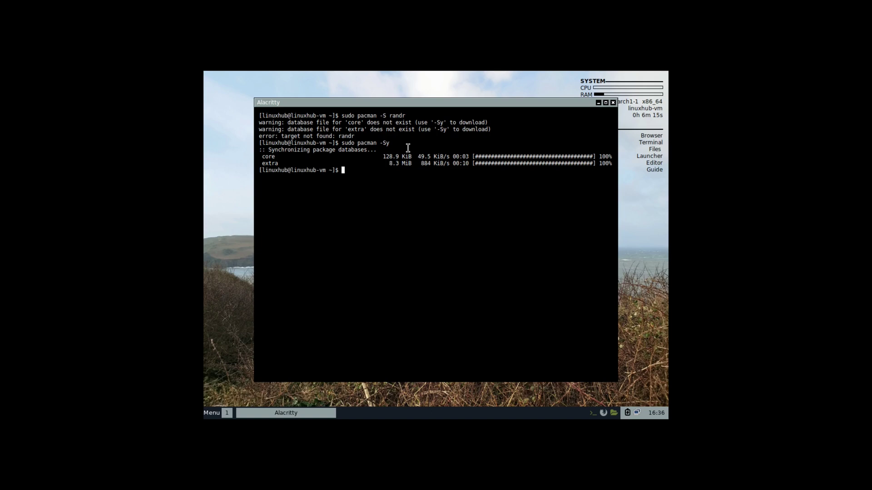
Step: Run 'sudo pacman -Syu', replacing onevpl with libvpl, keeping the default dbus-units provider, and proceeding
{"action": "key", "text": "Up"}
{"action": "type", "text": "u"}
{"action": "key", "text": "Return"}
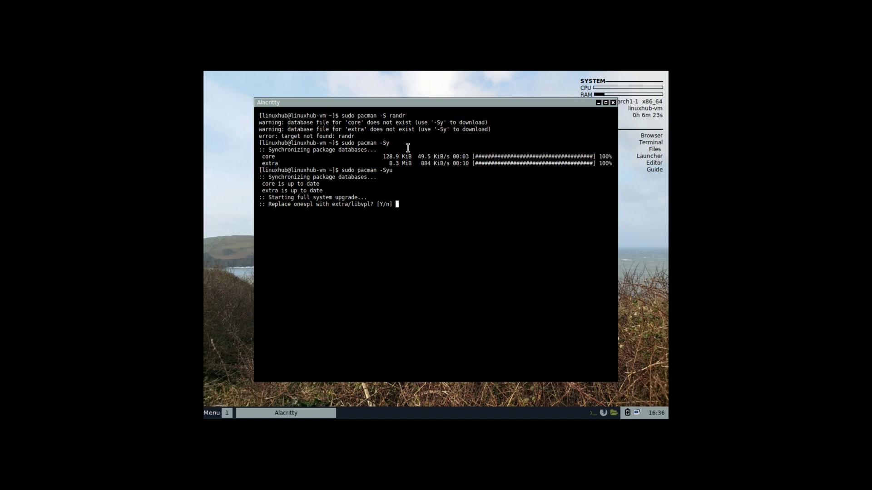
{"action": "type", "text": "y"}
{"action": "key", "text": "Return"}
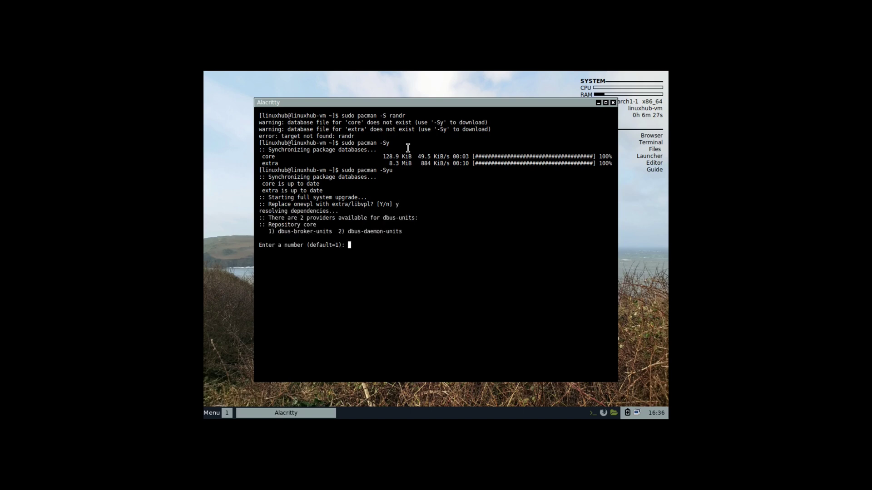
{"action": "key", "text": "Return"}
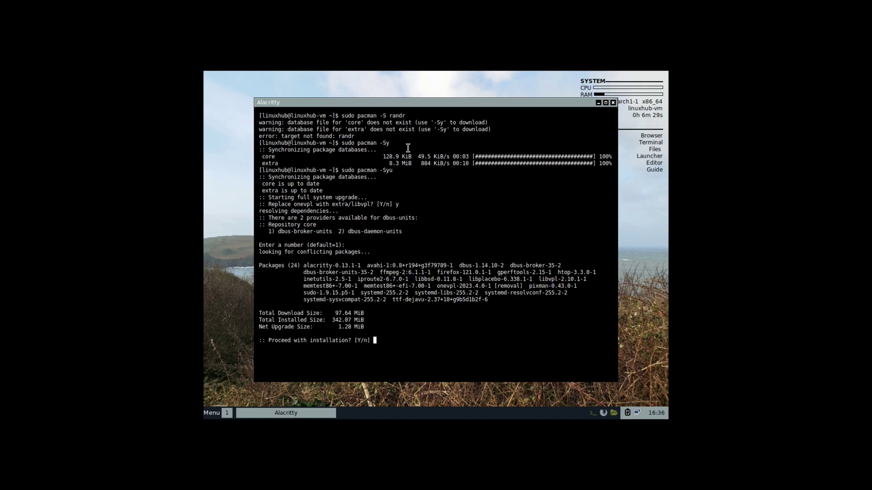
{"action": "type", "text": "y"}
{"action": "key", "text": "Return"}
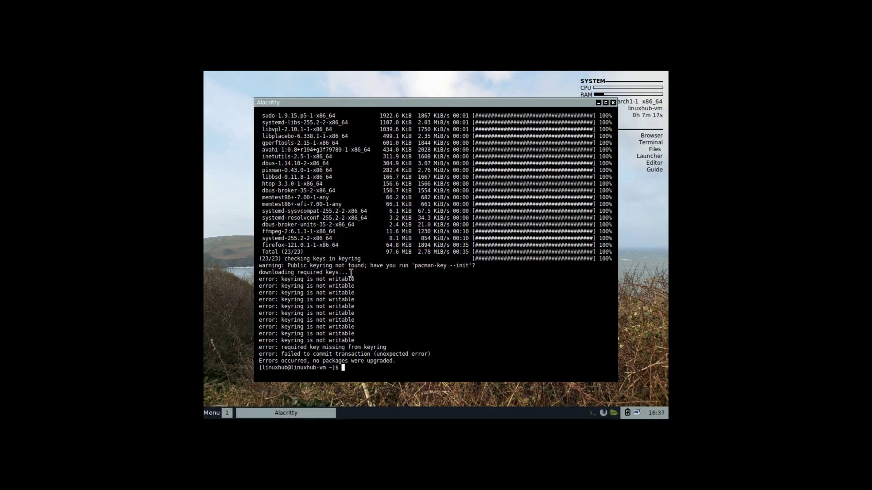
Step: Select the first 'keyring is not writable' error line for copying
{"action": "triple_click", "coordinate": [333, 279]}
{"action": "left_click", "coordinate": [333, 278]}
{"action": "triple_click", "coordinate": [333, 278]}
{"action": "key", "text": "super+c"}
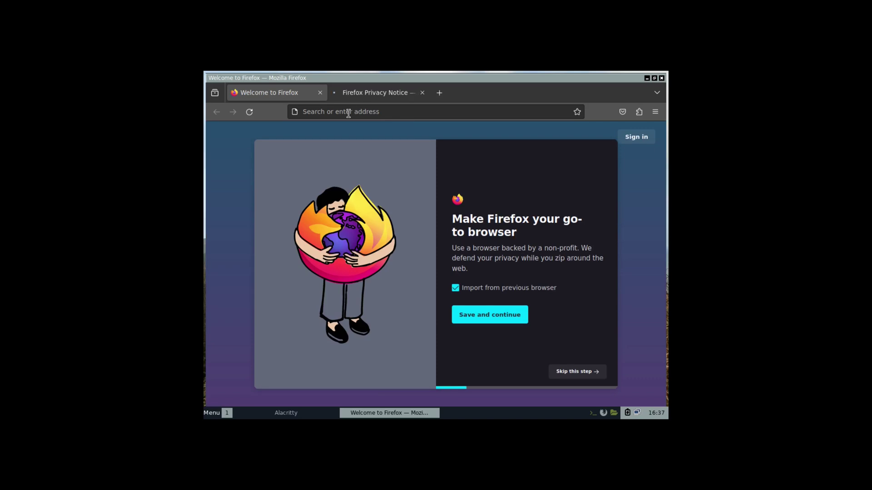
Step: Paste the copied keyring error into Firefox's address bar, search for it, and scroll the results
{"action": "right_click", "coordinate": [348, 113]}
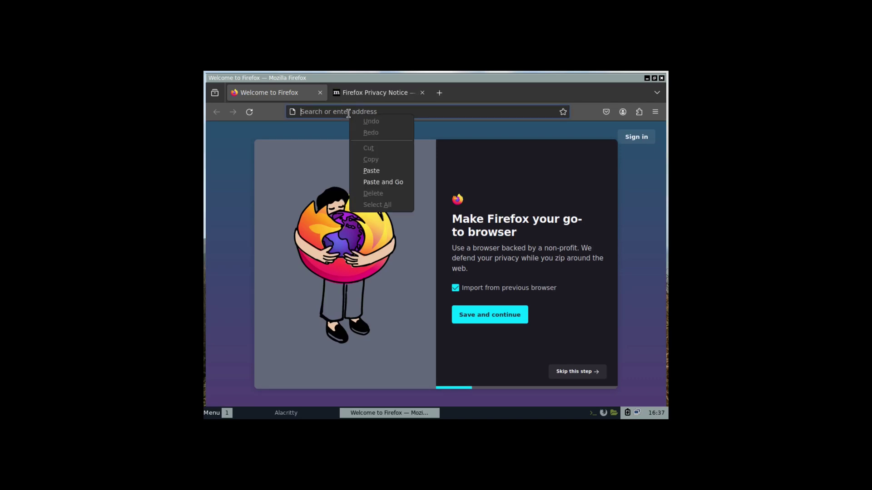
{"action": "left_click", "coordinate": [382, 182]}
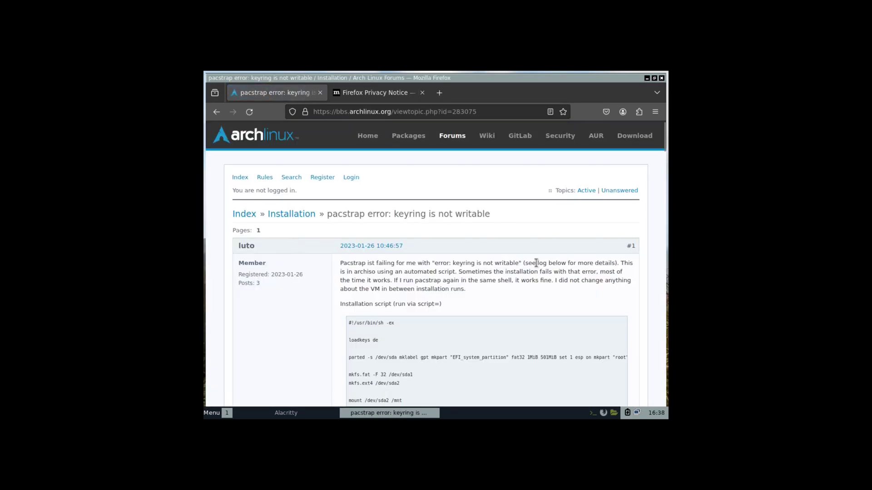
{"action": "scroll", "coordinate": [492, 277], "scroll_direction": "down", "scroll_amount": 8}
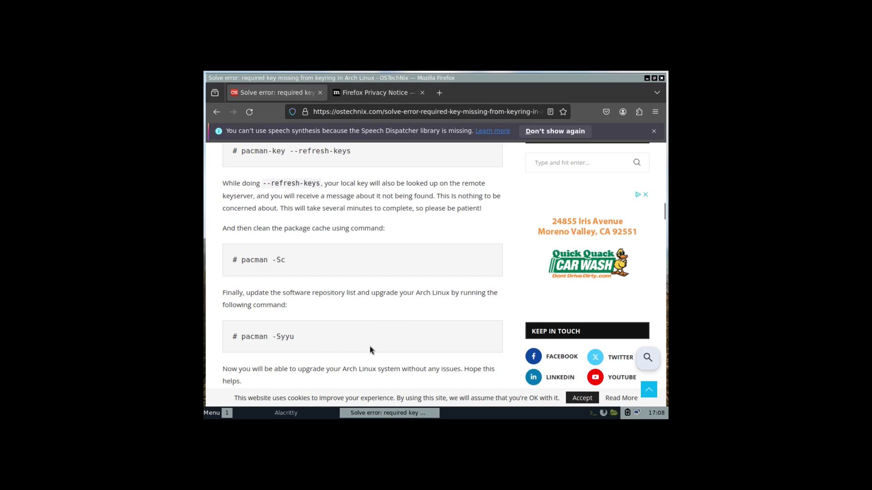
Step: Switch back to Alacritty and clear the terminal screen
{"action": "left_click", "coordinate": [386, 412]}
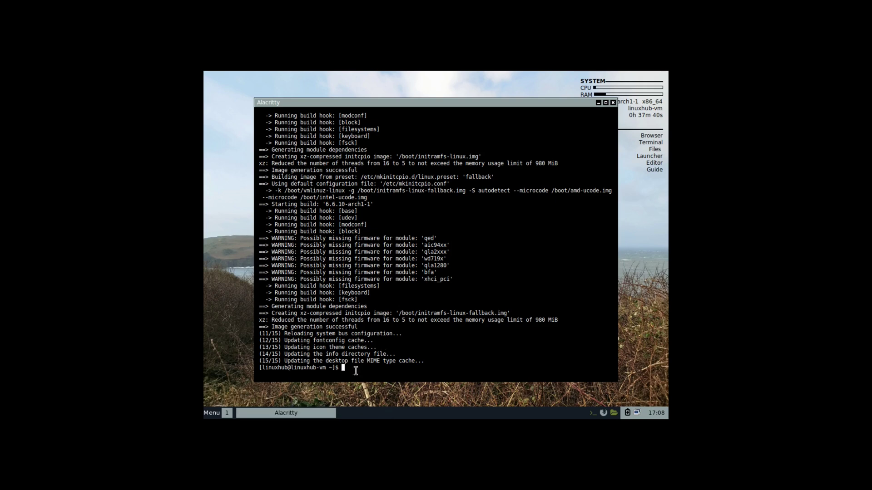
{"action": "type", "text": "clear"}
{"action": "key", "text": "Return"}
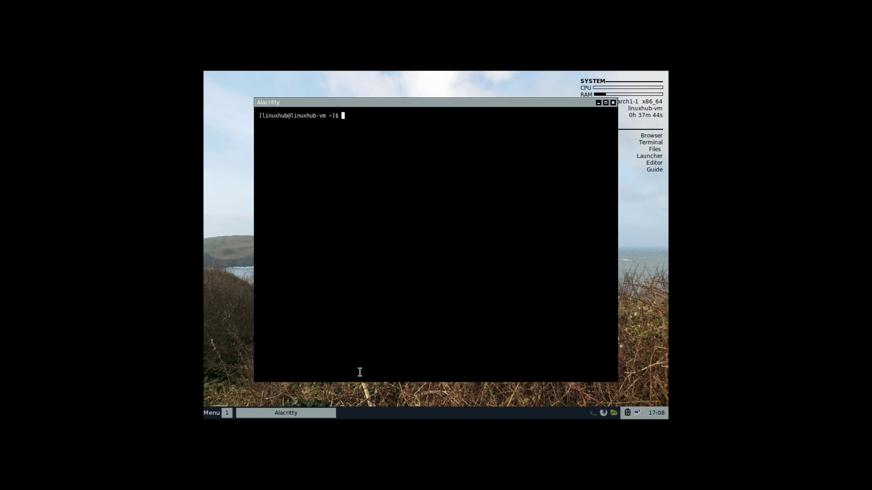
Step: Install arandr with 'sudo pacman -S arandr' after randr isn't found, then close the terminal
{"action": "type", "text": "randr"}
{"action": "type", "text": "-"}
{"action": "type", "text": "S"}
{"action": "key", "text": "Return"}
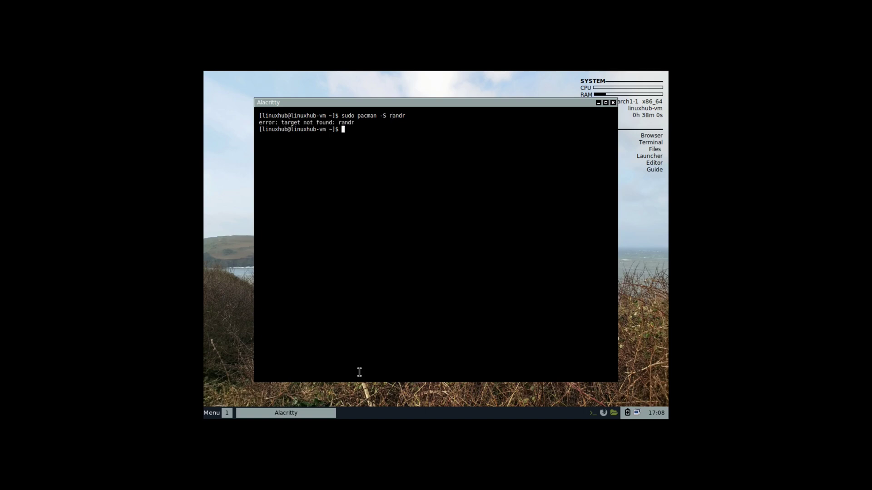
{"action": "key", "text": "Up"}
{"action": "key", "text": "BackSpace"}
{"action": "key", "text": "BackSpace"}
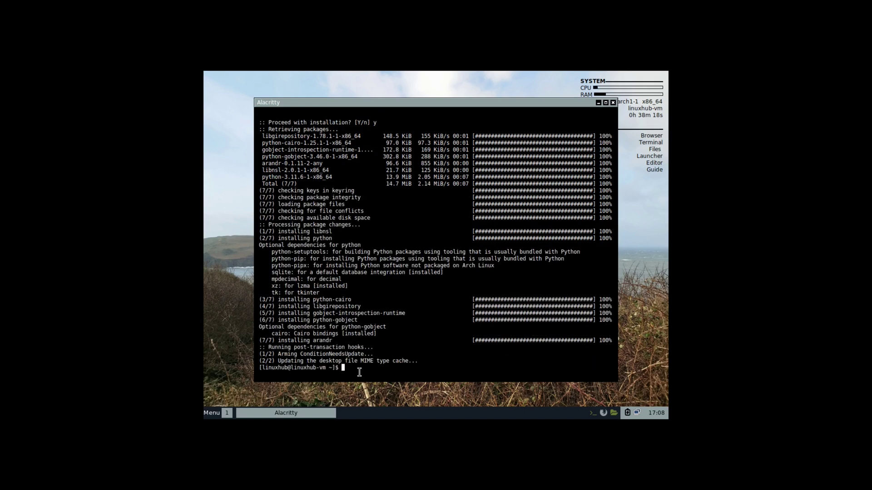
{"action": "right_click", "coordinate": [293, 412]}
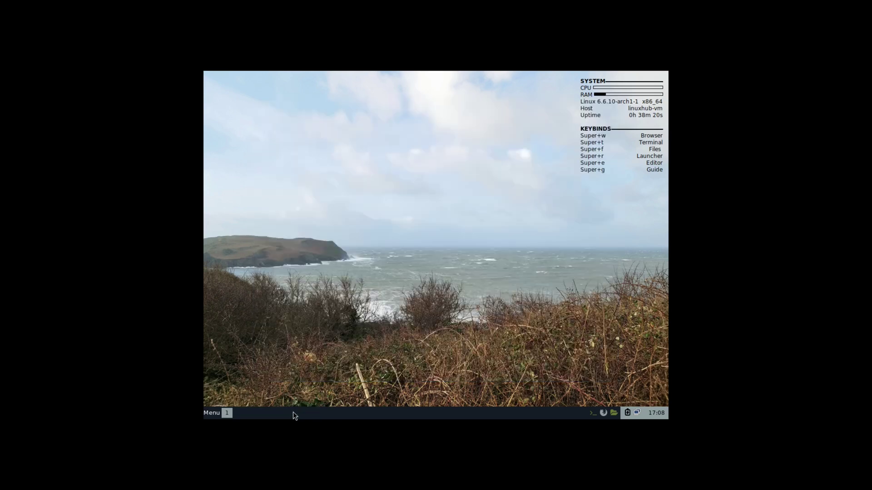
Step: Open Thunar on the home folder and show hidden files and folders
{"action": "left_click", "coordinate": [613, 413]}
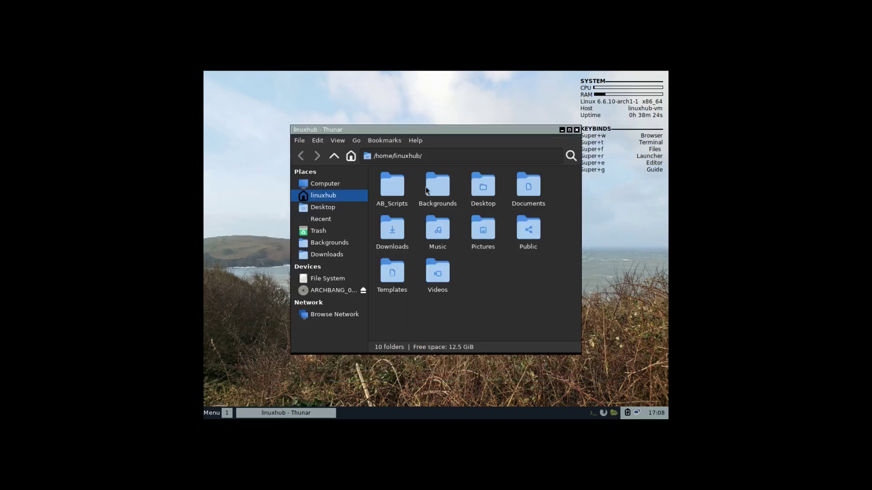
{"action": "right_click", "coordinate": [501, 319]}
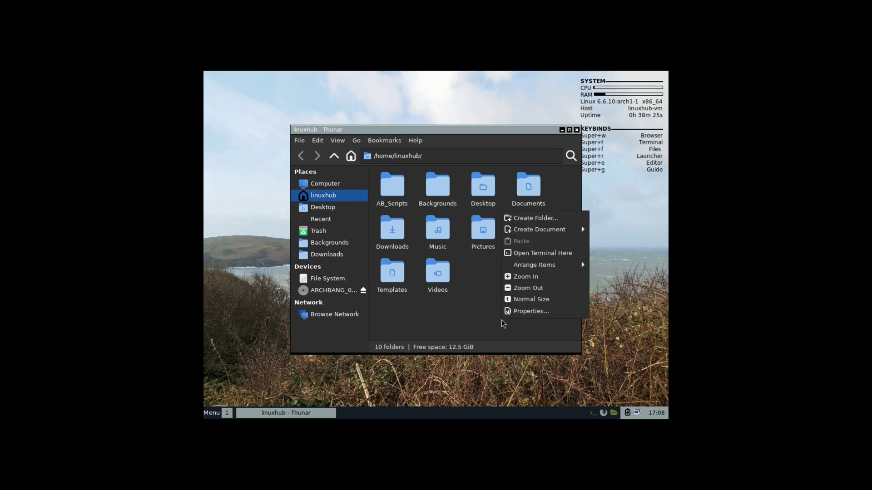
{"action": "left_click", "coordinate": [465, 306]}
{"action": "key", "text": "ctrl+h"}
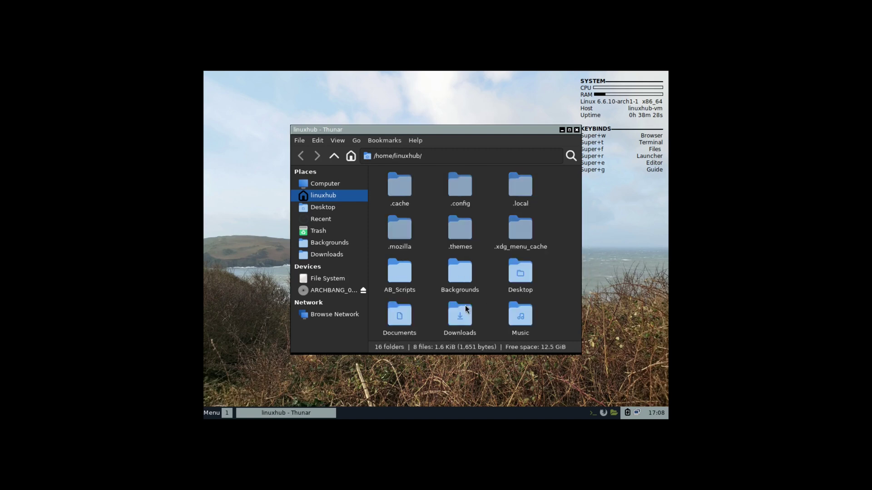
Step: Browse into .config/openbox and open the autostart file in L3afpad
{"action": "double_click", "coordinate": [468, 189]}
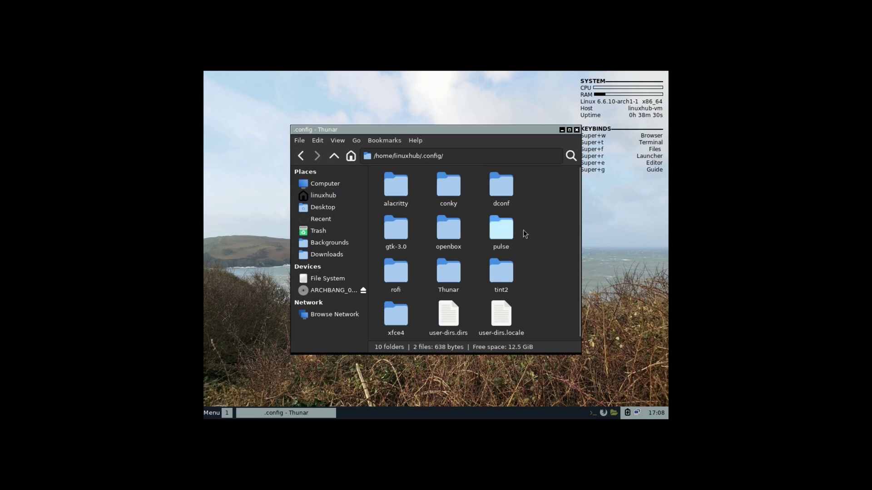
{"action": "double_click", "coordinate": [448, 229]}
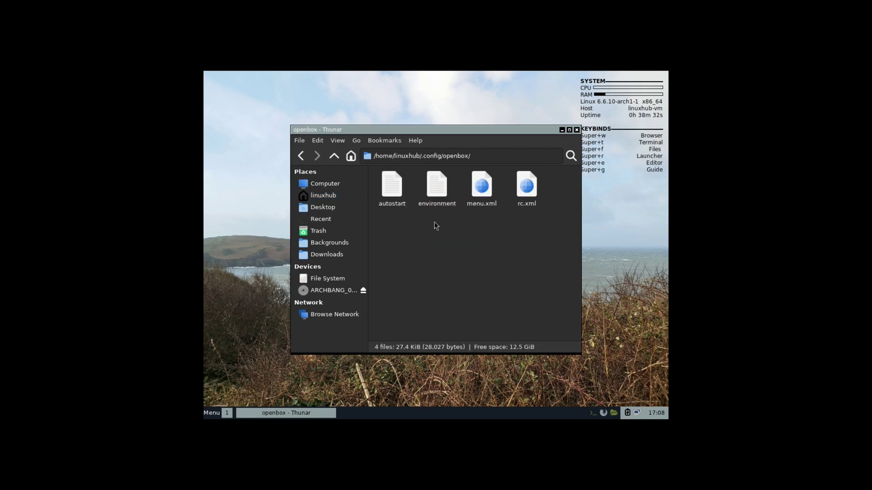
{"action": "right_click", "coordinate": [386, 189]}
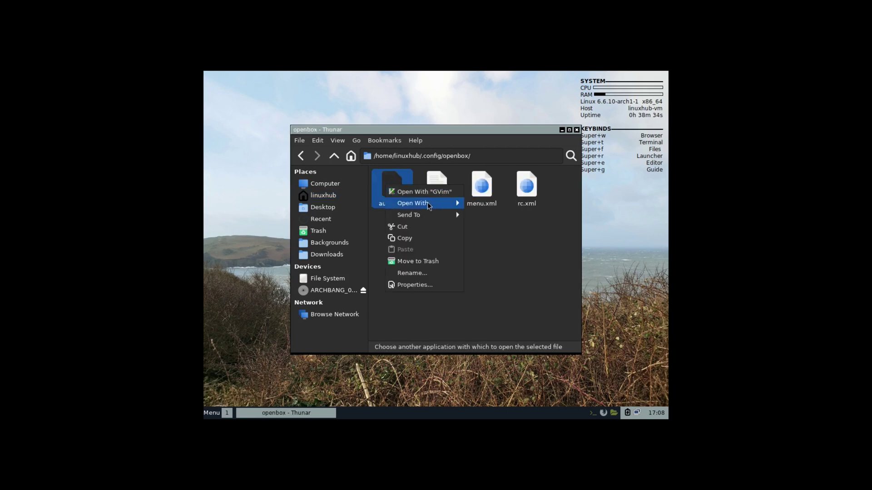
{"action": "mouse_move", "coordinate": [428, 206]}
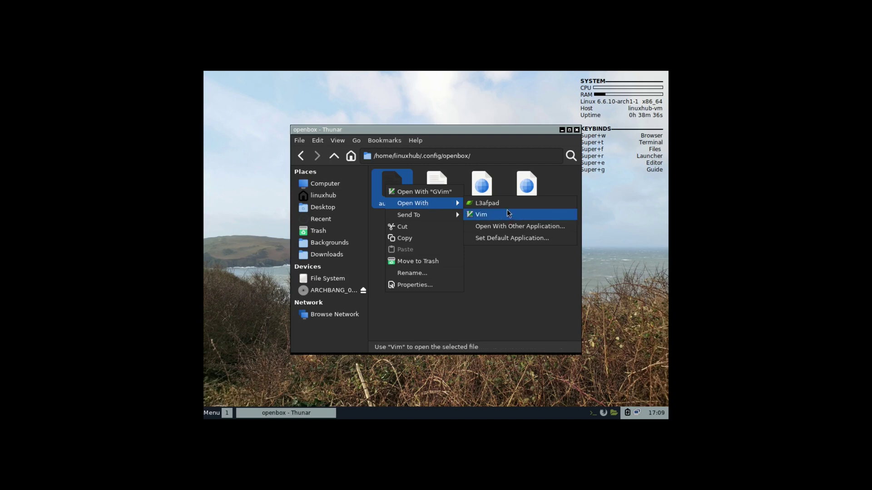
{"action": "left_click", "coordinate": [494, 204]}
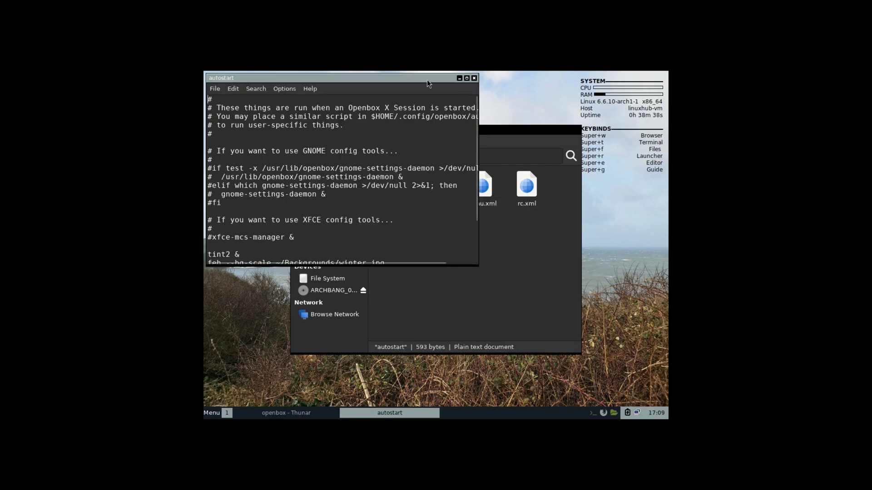
Step: Add 'xrandr -s 1920x1080 &' below the lxsession & line and save the autostart file
{"action": "left_click", "coordinate": [466, 78]}
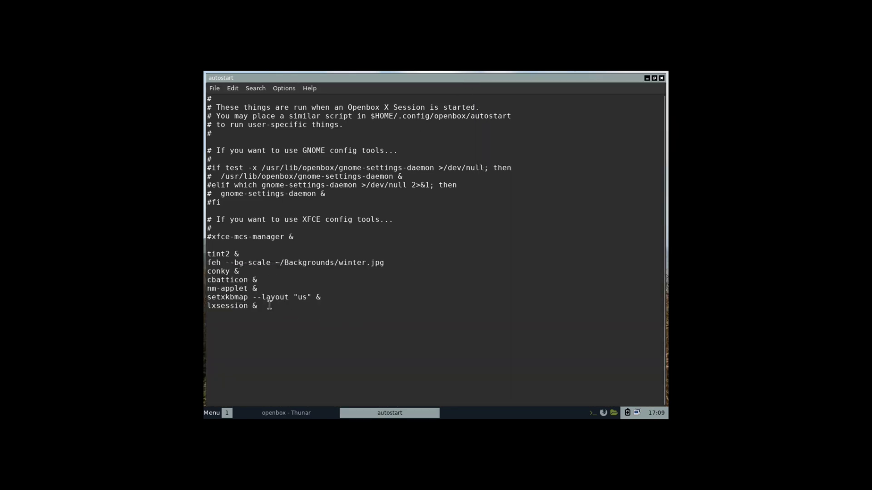
{"action": "key", "text": "Return"}
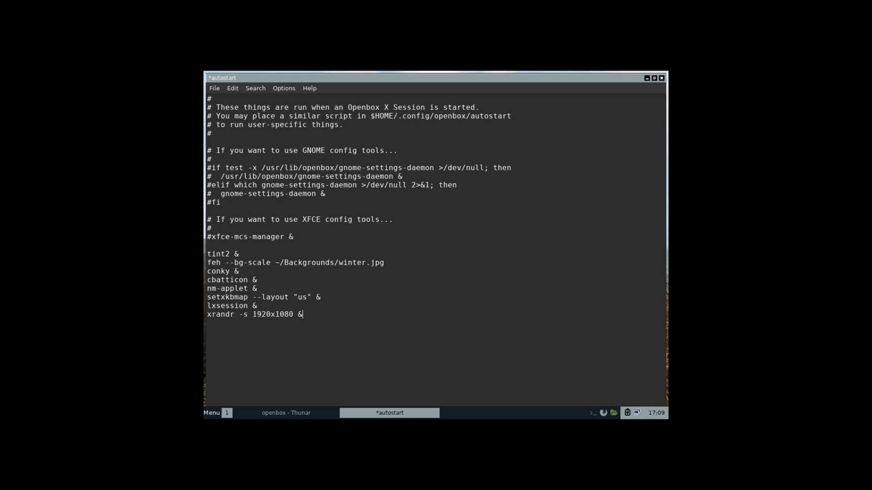
{"action": "left_click", "coordinate": [212, 89]}
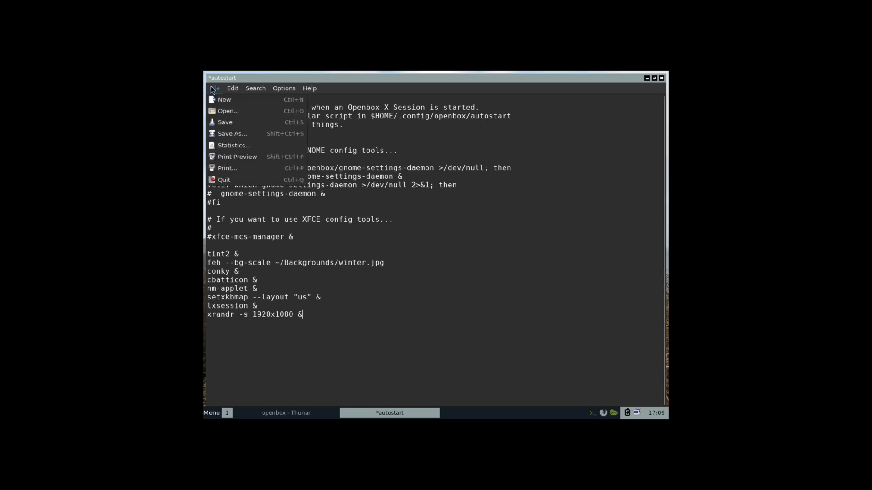
{"action": "left_click", "coordinate": [221, 123]}
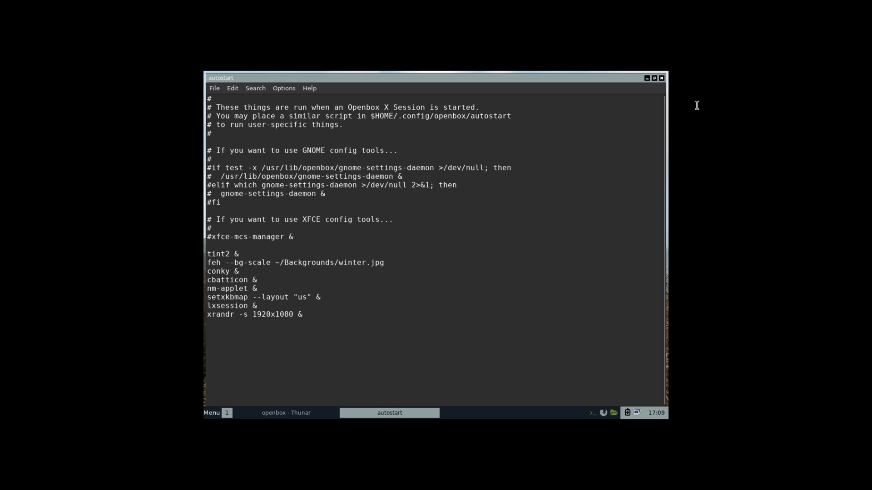
Step: Copy the new 'xrandr -s 1920x1080 &' line to the clipboard
{"action": "triple_click", "coordinate": [288, 312]}
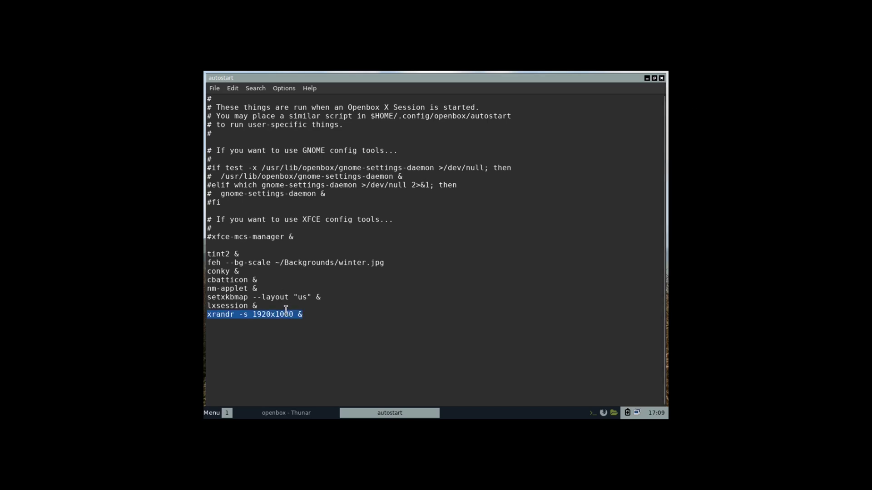
{"action": "right_click", "coordinate": [288, 312]}
{"action": "left_click", "coordinate": [263, 318]}
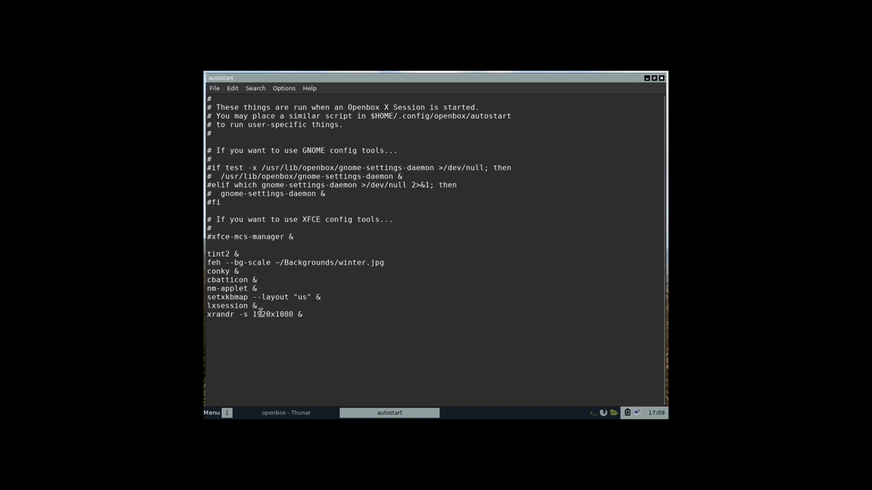
{"action": "triple_click", "coordinate": [261, 315]}
{"action": "right_click", "coordinate": [261, 314]}
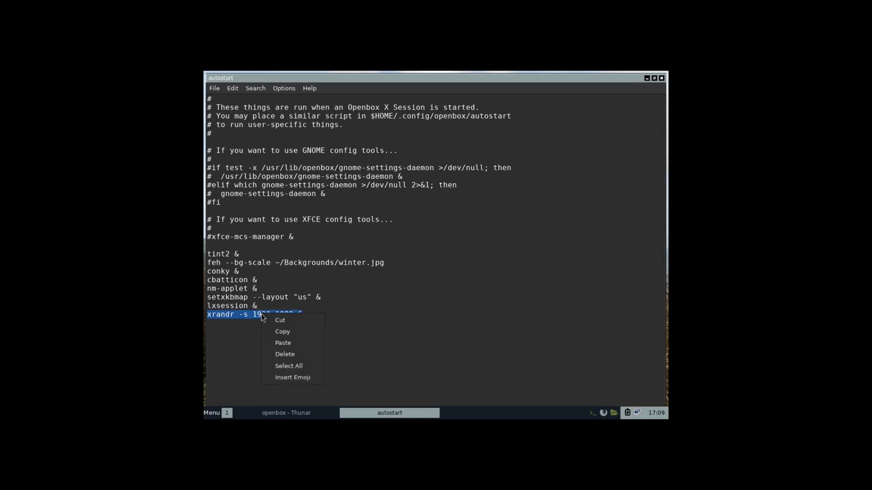
{"action": "left_click", "coordinate": [282, 332]}
Step: Close the editor and Thunar, then run 'xrandr -s 1920x1080' from Rofi to switch resolution
{"action": "left_click", "coordinate": [662, 79]}
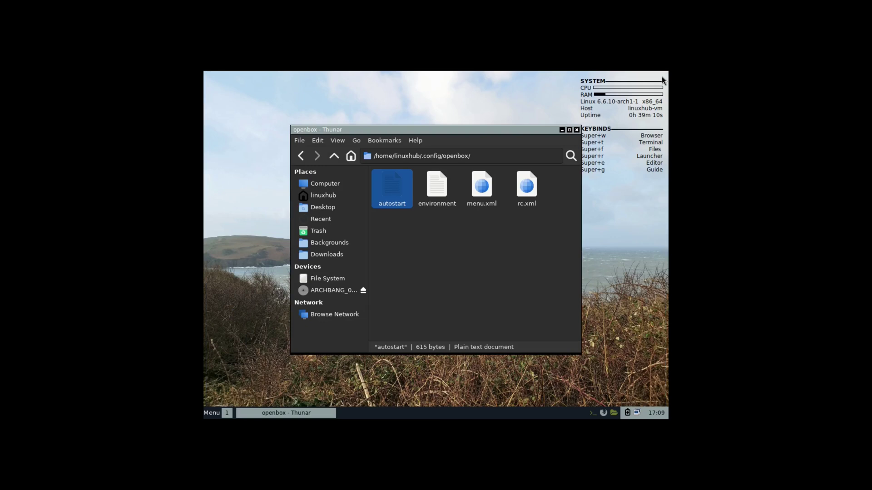
{"action": "left_click", "coordinate": [576, 130]}
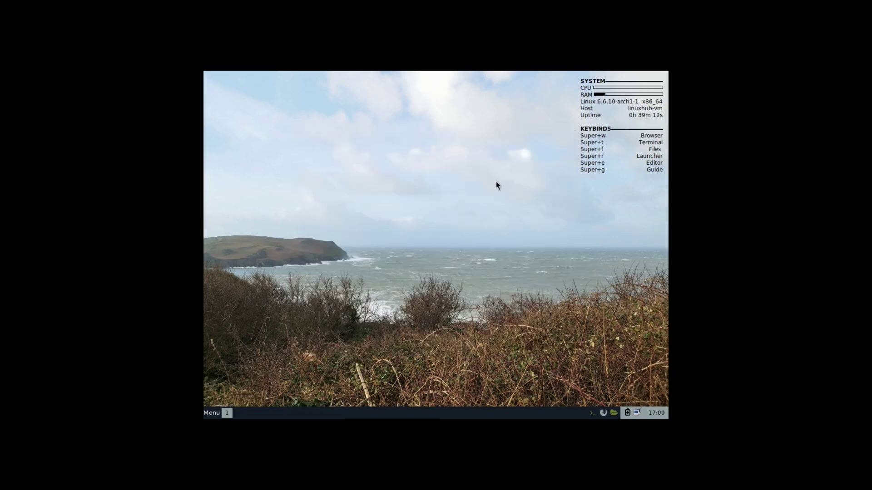
{"action": "left_click", "coordinate": [210, 414]}
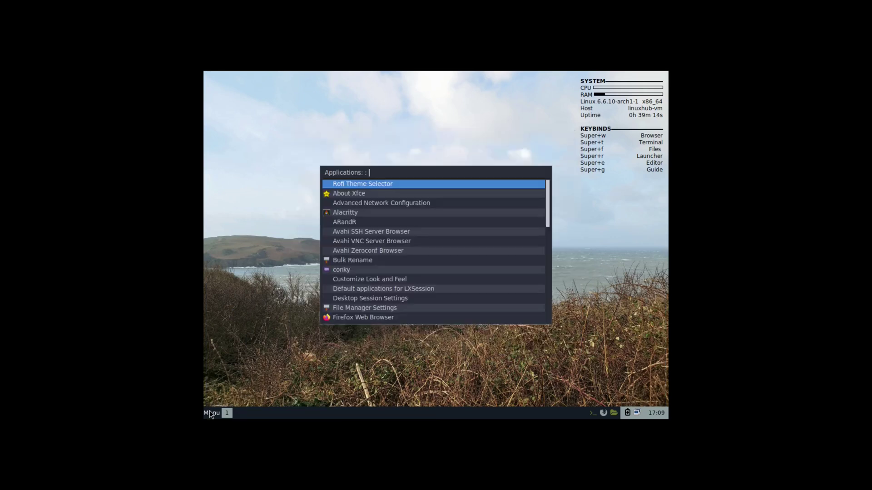
{"action": "key", "text": "ctrl+v"}
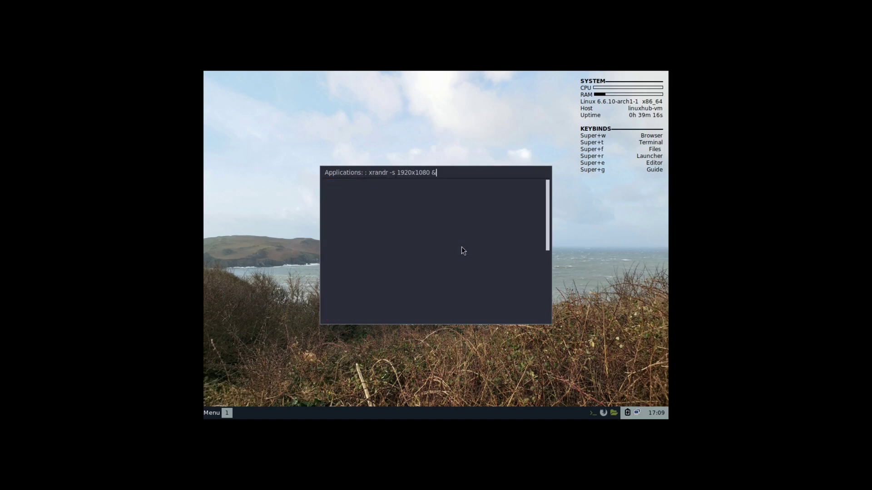
{"action": "key", "text": "BackSpace"}
{"action": "key", "text": "BackSpace"}
{"action": "key", "text": "Return"}
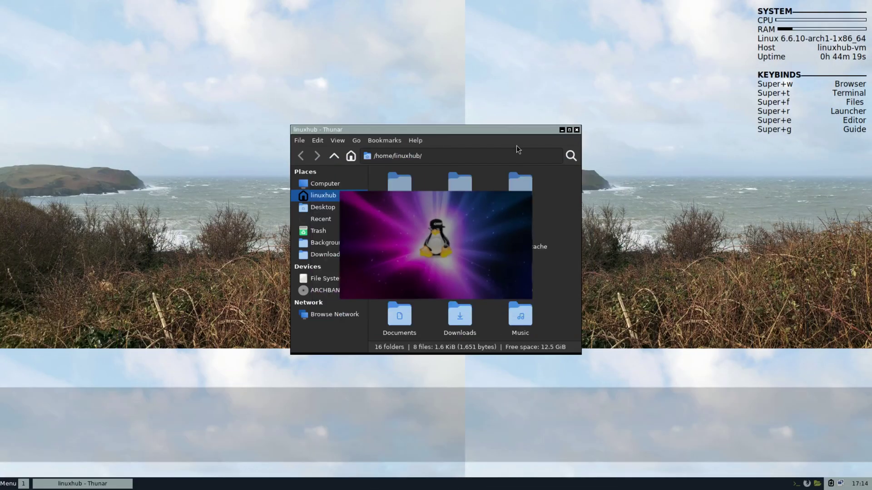
Step: View Thunar's About dialog showing version 4.18.10, then close it and Thunar
{"action": "left_click", "coordinate": [415, 140]}
{"action": "left_click", "coordinate": [431, 162]}
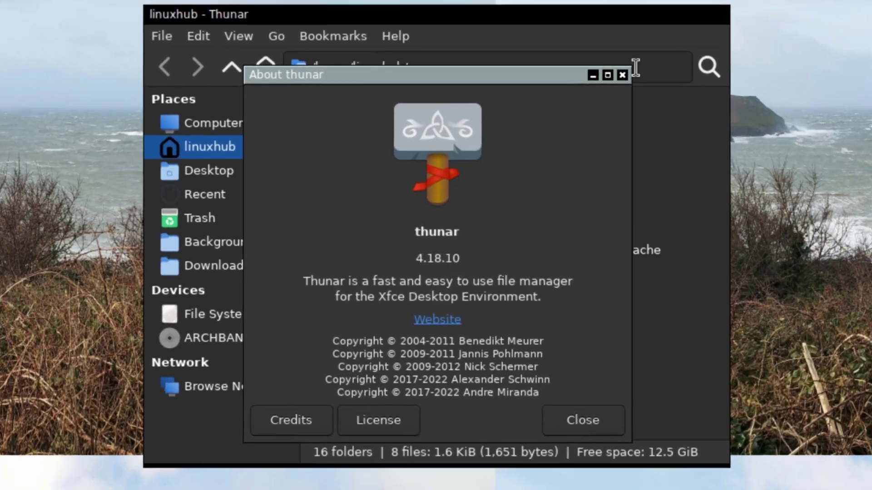
{"action": "left_click", "coordinate": [622, 74]}
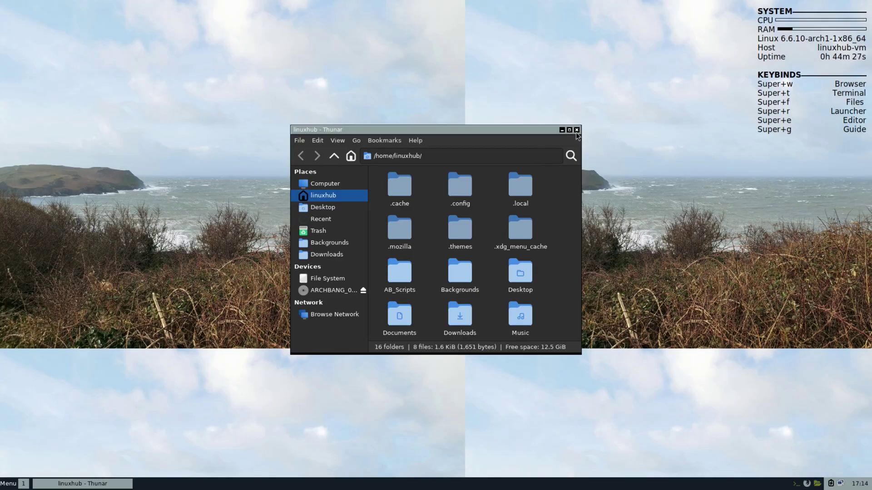
{"action": "left_click", "coordinate": [577, 130]}
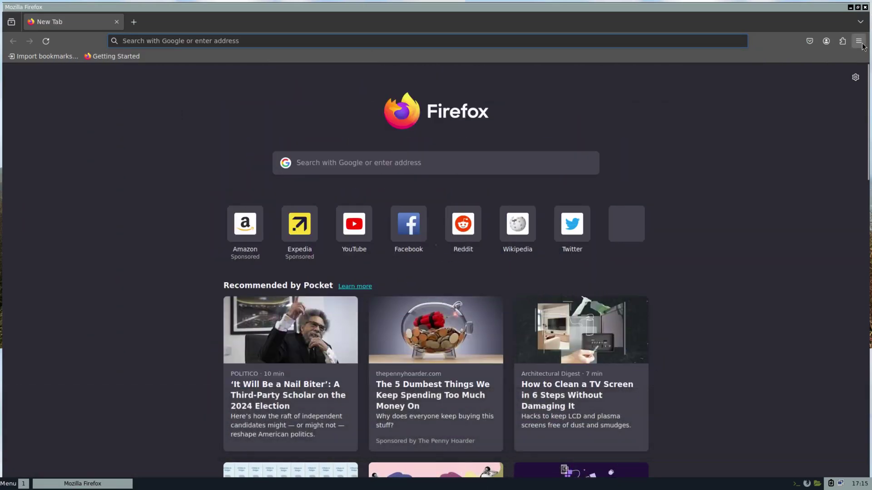
Step: Show Firefox's About dialog through Help > About Firefox, revealing version 121.0.1
{"action": "left_click", "coordinate": [858, 41]}
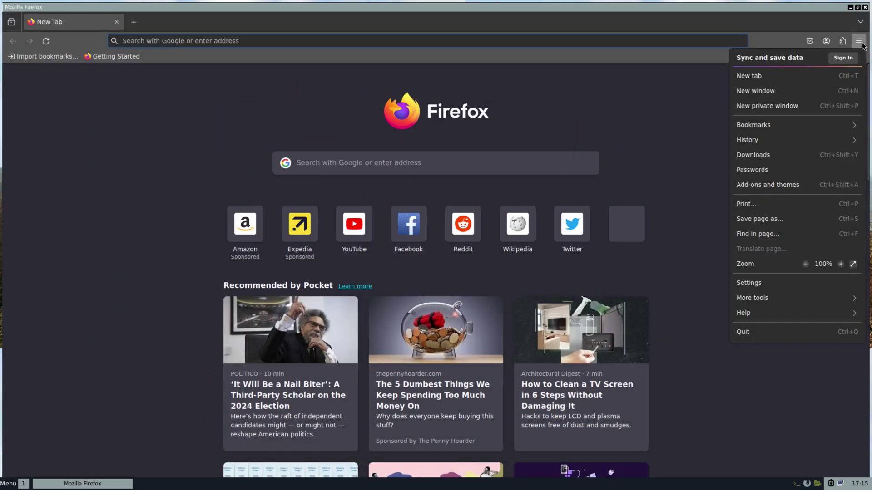
{"action": "left_click", "coordinate": [758, 317]}
{"action": "left_click", "coordinate": [758, 168]}
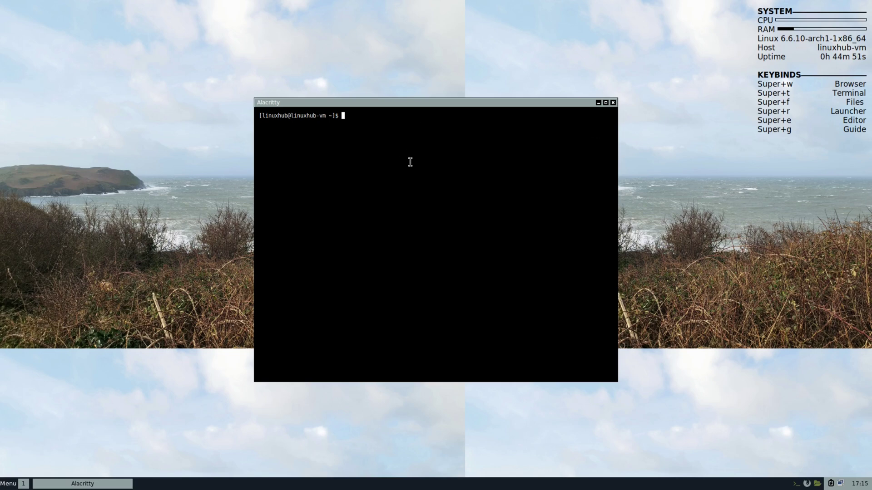
Step: Run htop in Alacritty to view live CPU, memory and process usage
{"action": "type", "text": "htop"}
{"action": "key", "text": "Return"}
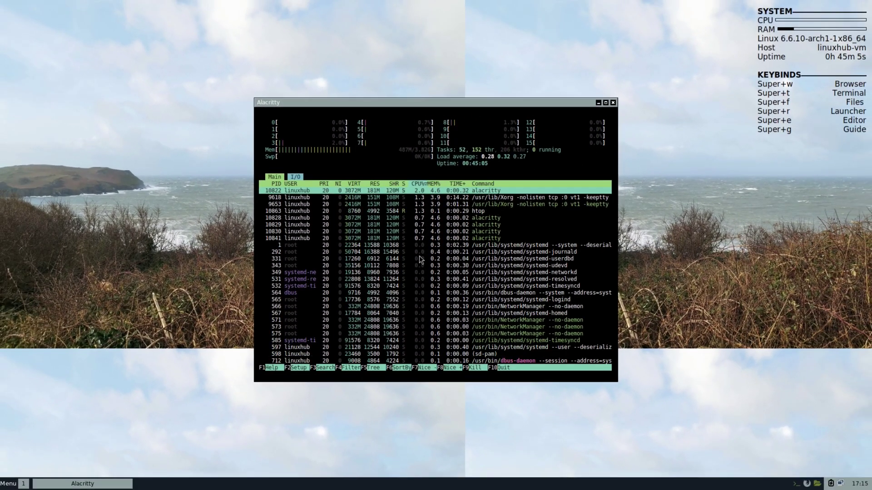
Step: Close the htop terminal, open a new terminal, and run neofetch
{"action": "left_click", "coordinate": [612, 102]}
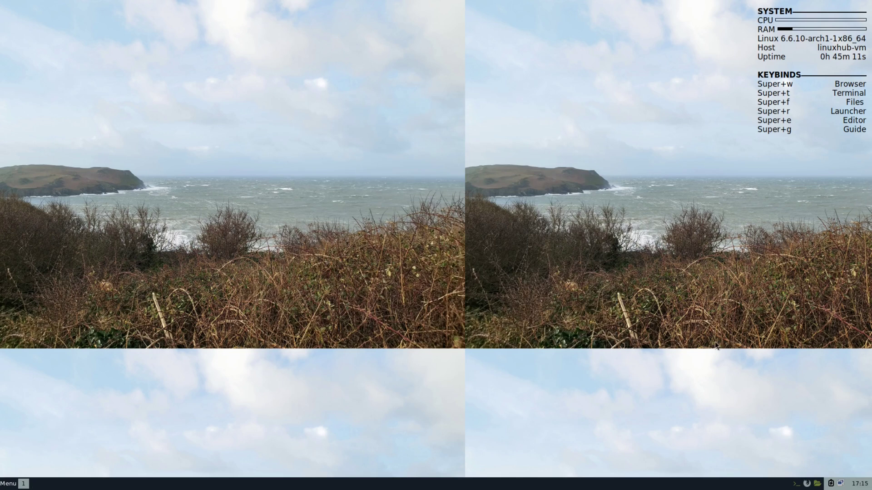
{"action": "left_click", "coordinate": [796, 484]}
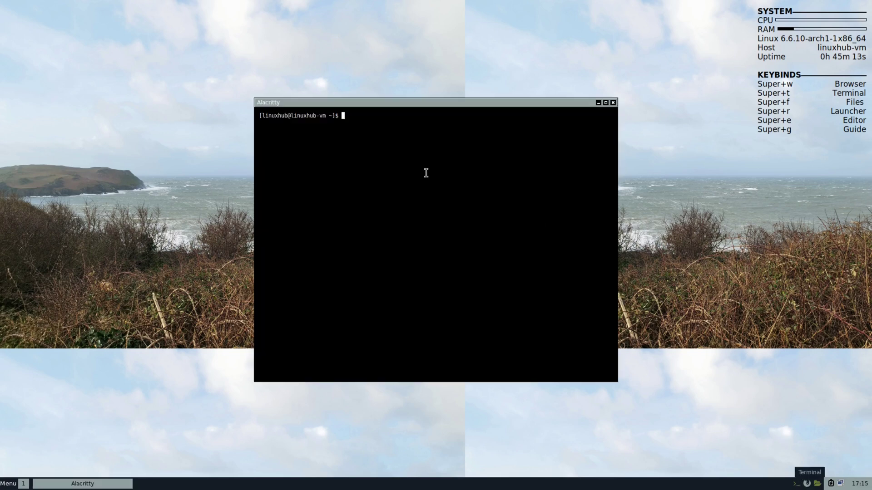
{"action": "type", "text": "neofetch"}
{"action": "key", "text": "Return"}
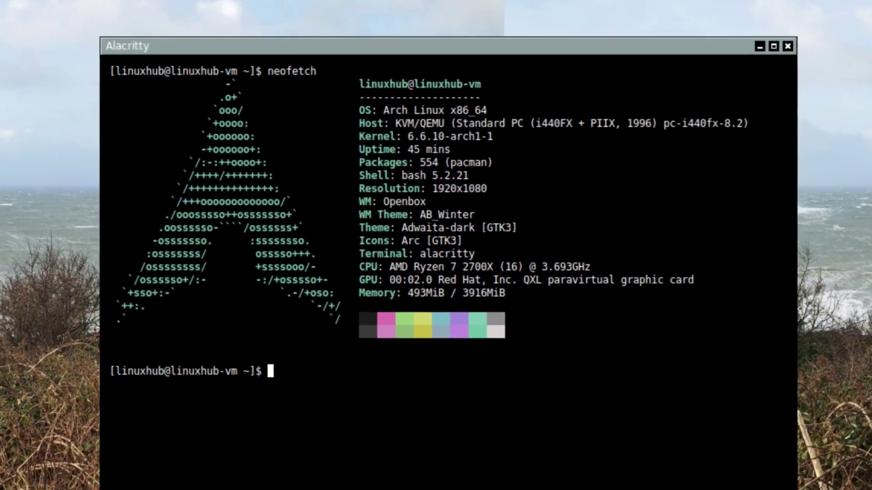
Step: Select the OS, Kernel and WM lines (Arch Linux, 6.6.10-arch1-1, Openbox), then close the terminal
{"action": "triple_click", "coordinate": [427, 105]}
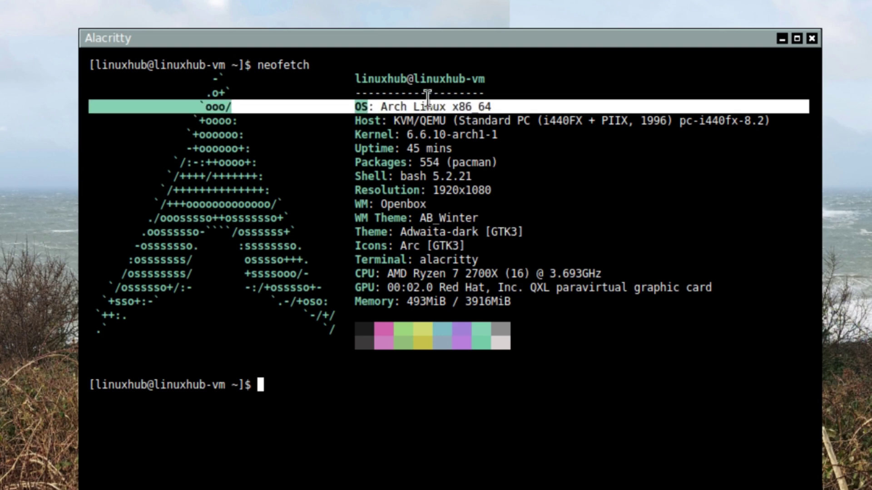
{"action": "triple_click", "coordinate": [443, 134]}
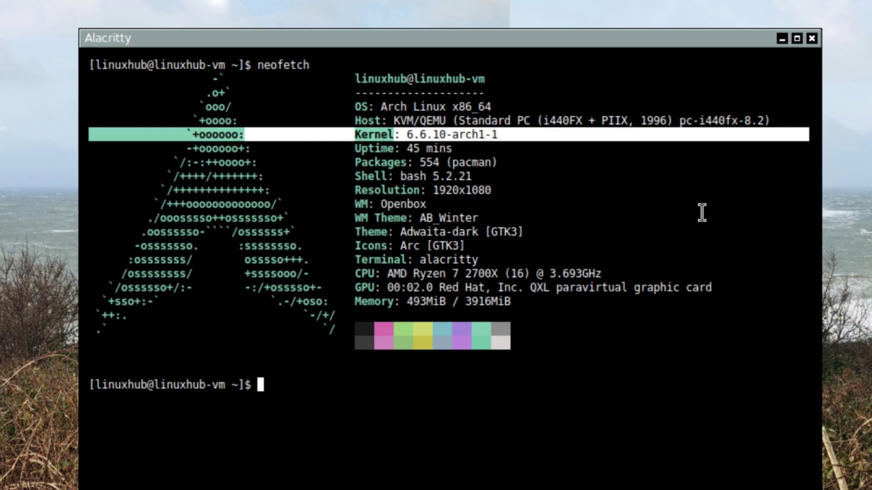
{"action": "triple_click", "coordinate": [393, 204]}
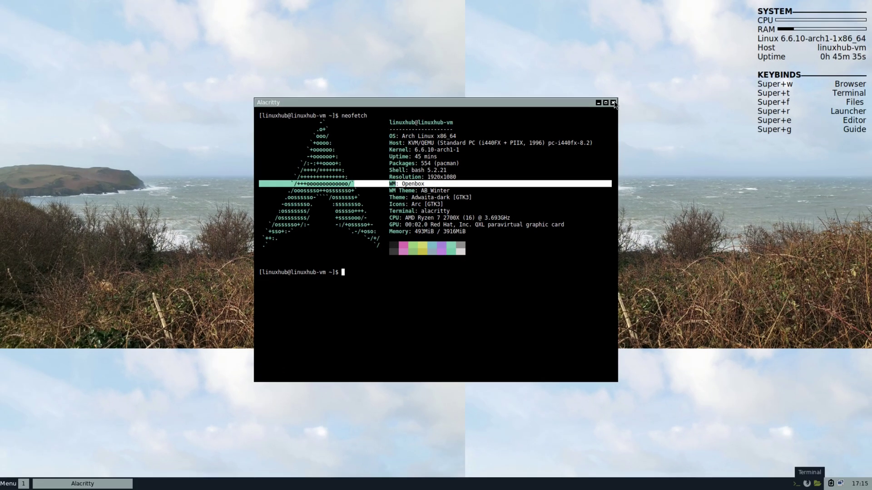
{"action": "left_click", "coordinate": [612, 102]}
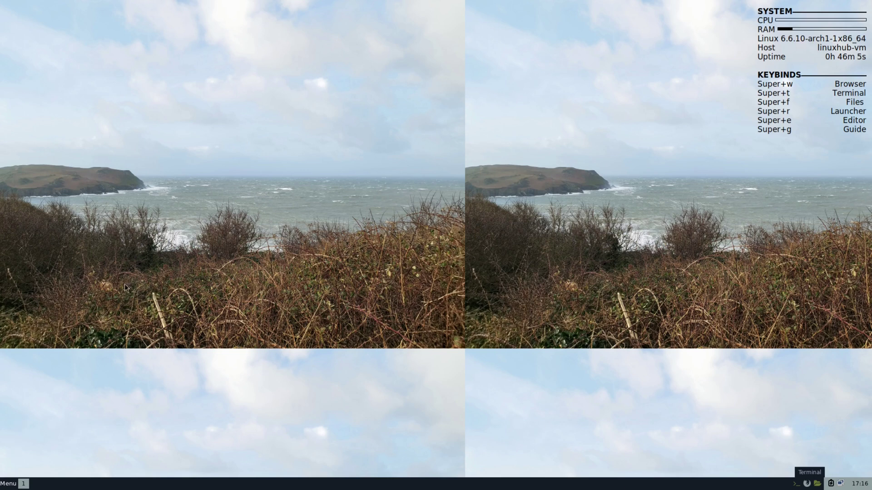
Step: Browse Rofi's application list from Alacritty and conky past L3afpad, wrapping back to the top
{"action": "left_click", "coordinate": [8, 483]}
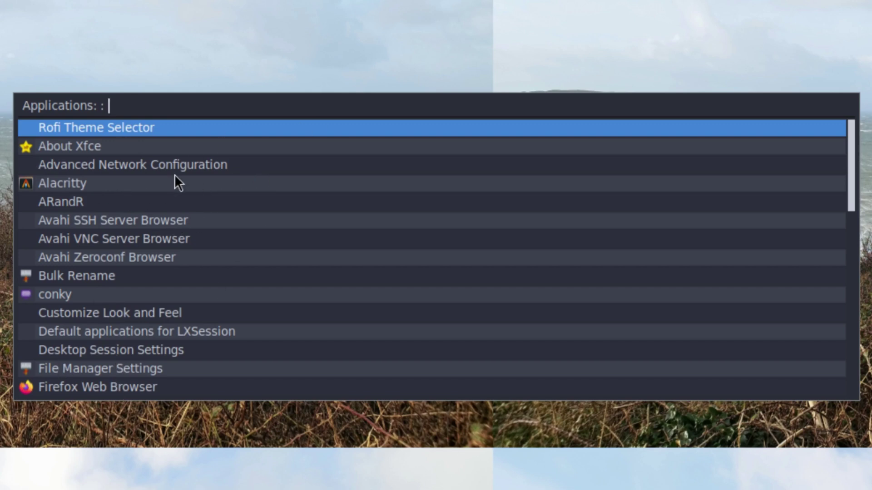
{"action": "key", "text": "Down"}
{"action": "key", "text": "Down"}
{"action": "key", "text": "Down"}
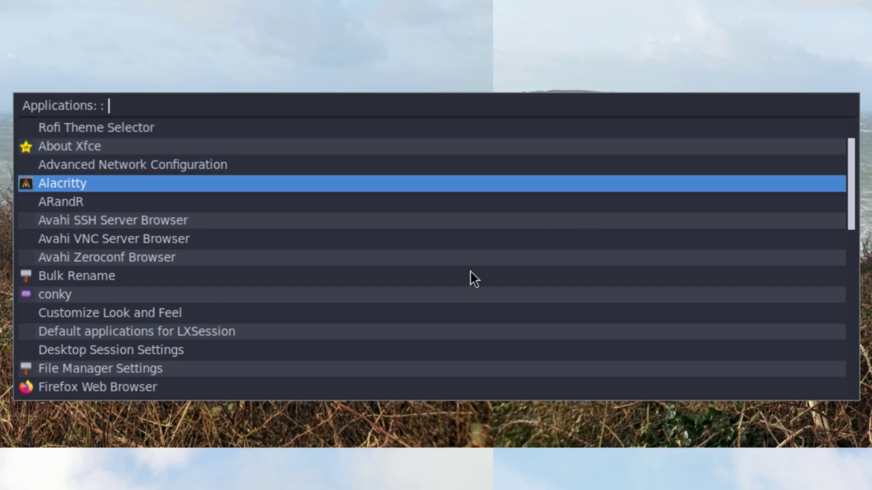
{"action": "key", "text": "Down"}
{"action": "key", "text": "Down"}
{"action": "key", "text": "Down"}
{"action": "key", "text": "Down"}
{"action": "key", "text": "Down"}
{"action": "key", "text": "Down"}
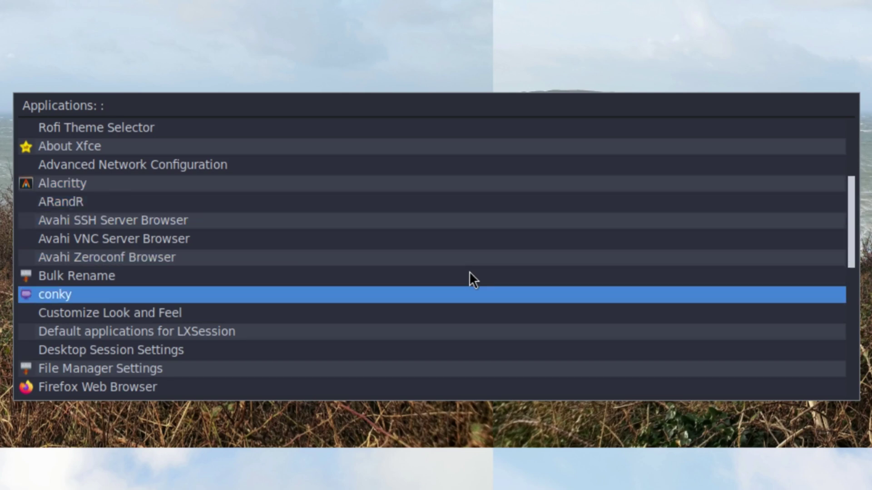
{"action": "key", "text": "Down"}
{"action": "key", "text": "Down"}
{"action": "key", "text": "Down"}
{"action": "key", "text": "Down"}
{"action": "key", "text": "Down"}
{"action": "key", "text": "Down"}
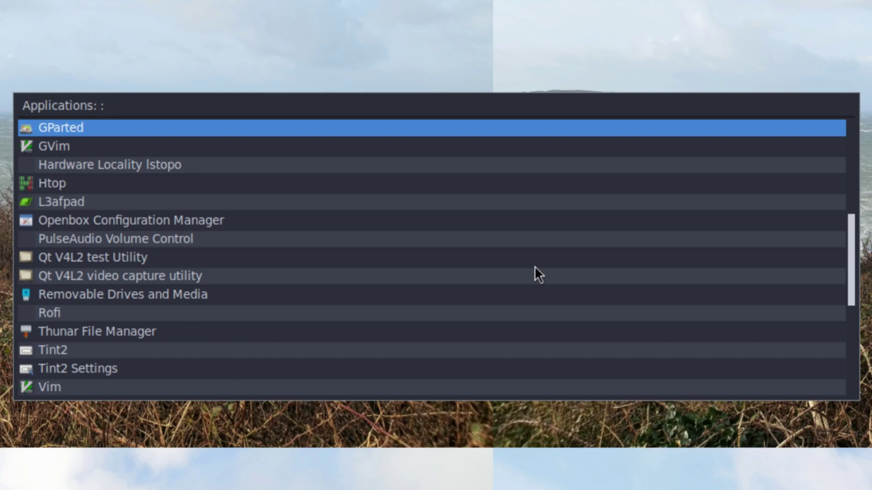
{"action": "key", "text": "Down"}
{"action": "key", "text": "Down"}
{"action": "key", "text": "Down"}
{"action": "key", "text": "Down"}
{"action": "key", "text": "Down"}
{"action": "key", "text": "Down"}
{"action": "key", "text": "Down"}
{"action": "key", "text": "Down"}
{"action": "key", "text": "Down"}
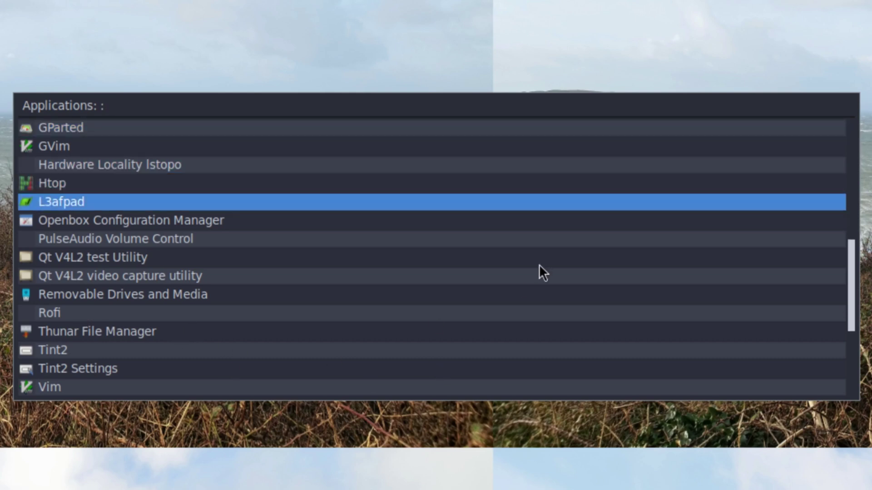
{"action": "key", "text": "Down"}
{"action": "key", "text": "Down"}
{"action": "key", "text": "Down"}
{"action": "key", "text": "Down"}
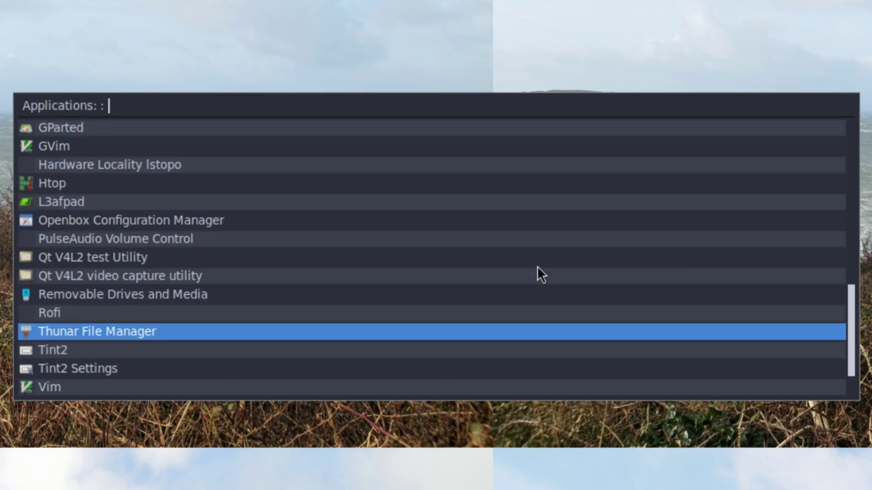
{"action": "key", "text": "Down"}
{"action": "key", "text": "Down"}
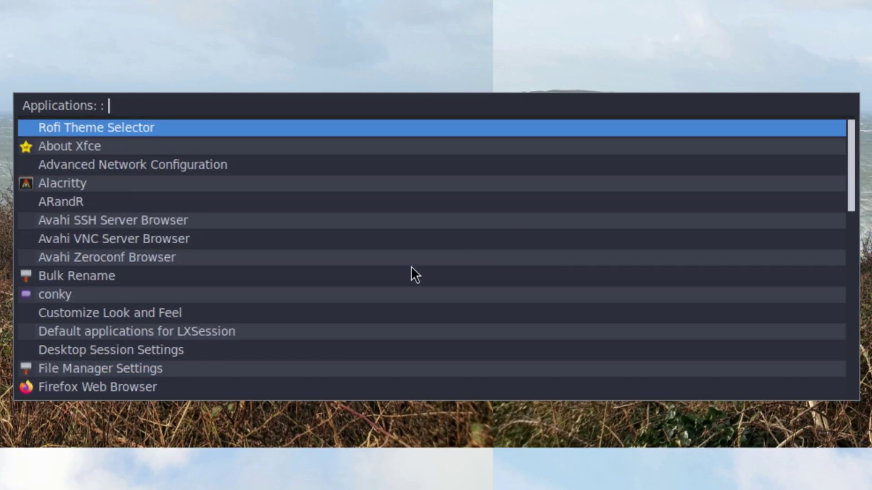
{"action": "key", "text": "Down"}
{"action": "key", "text": "Down"}
{"action": "key", "text": "Down"}
{"action": "key", "text": "Down"}
{"action": "key", "text": "Down"}
{"action": "key", "text": "Down"}
{"action": "key", "text": "Down"}
{"action": "key", "text": "Down"}
{"action": "key", "text": "Down"}
{"action": "key", "text": "Down"}
{"action": "key", "text": "Down"}
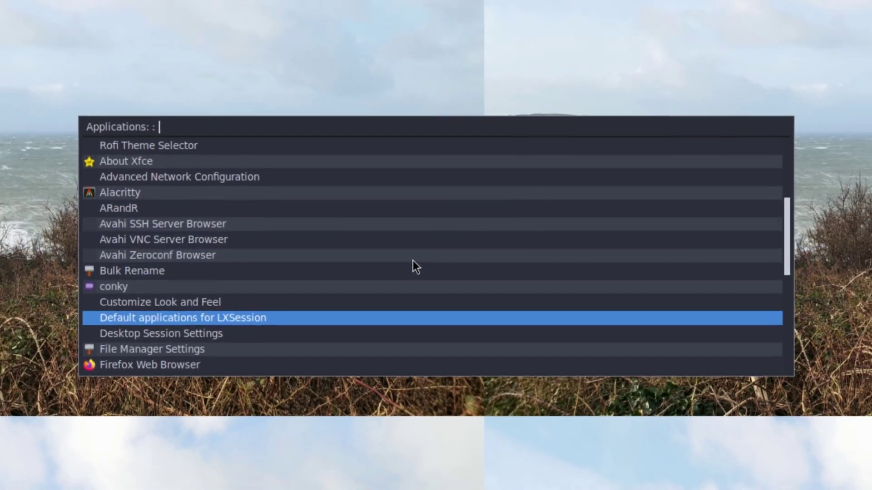
{"action": "key", "text": "Down"}
{"action": "key", "text": "Down"}
{"action": "key", "text": "Down"}
{"action": "key", "text": "Down"}
{"action": "key", "text": "Down"}
{"action": "key", "text": "Down"}
{"action": "key", "text": "Down"}
{"action": "key", "text": "Down"}
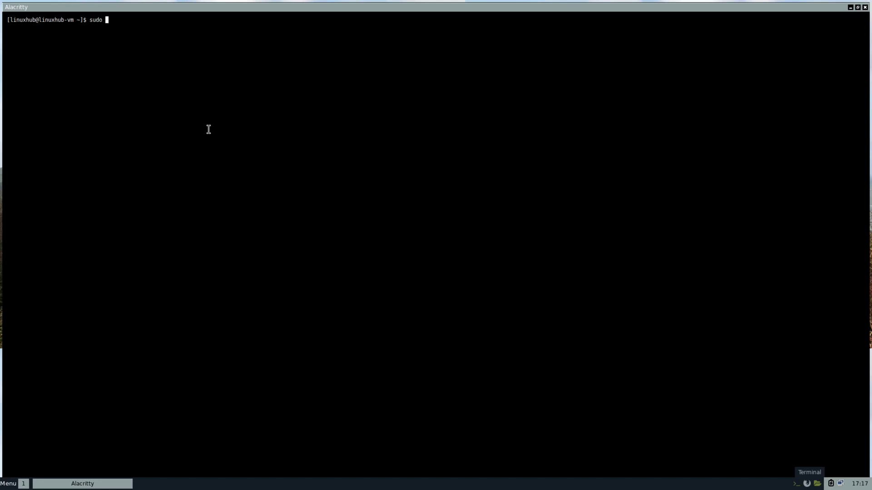
Step: Run sudo pacman -S vlc rhythmbox libreoffice viewnoir gimp nitrogen in Alacritty
{"action": "type", "text": "pa"}
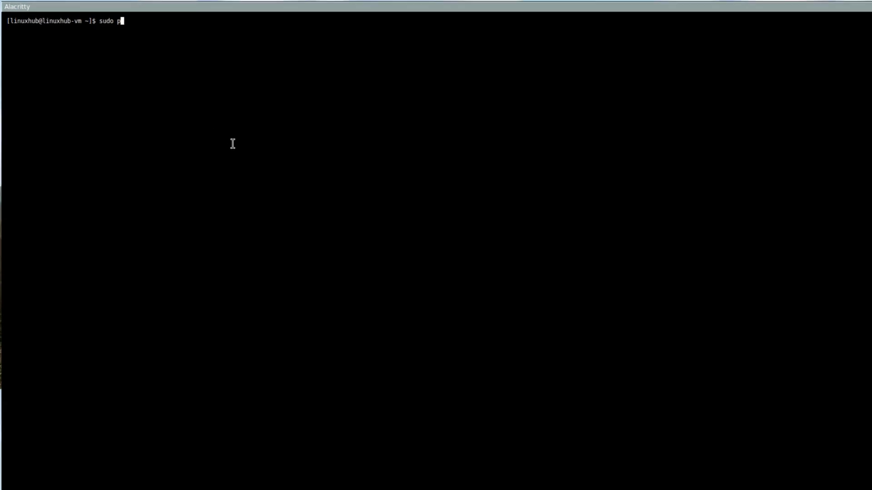
{"action": "type", "text": "cma"}
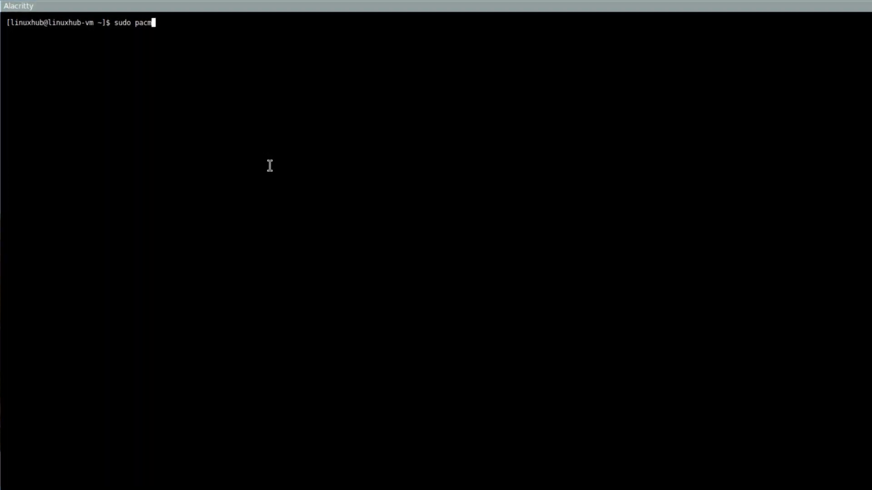
{"action": "type", "text": "n -"}
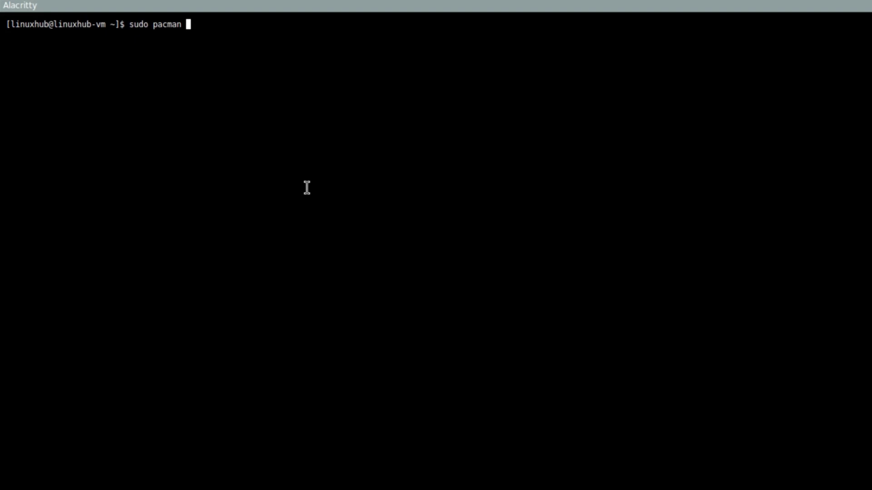
{"action": "type", "text": "S"}
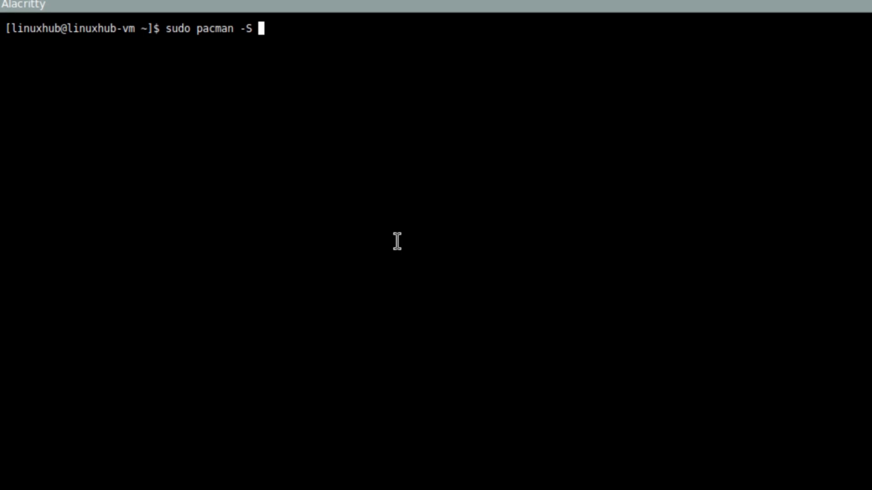
{"action": "type", "text": "ce"}
{"action": "key", "text": "BackSpace"}
{"action": "key", "text": "BackSpace"}
{"action": "type", "text": "vlc rhyth"}
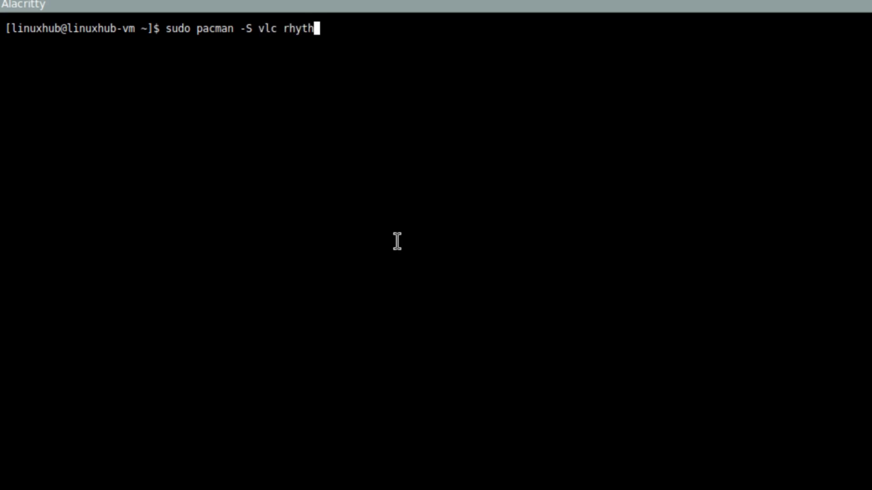
{"action": "type", "text": "mbox lib"}
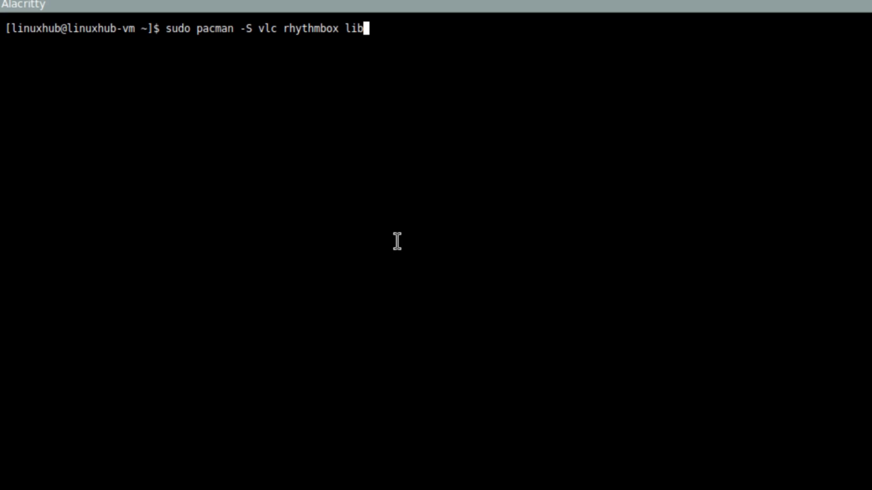
{"action": "type", "text": "reoffice"}
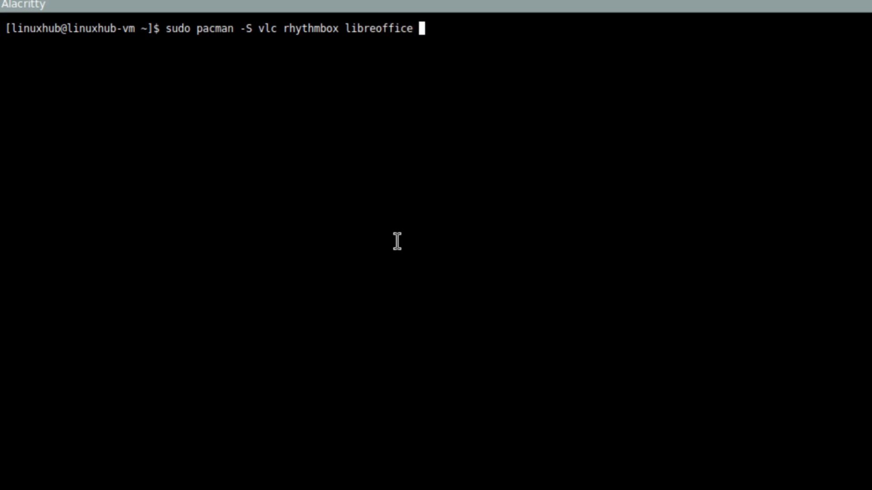
{"action": "type", "text": "viewnoir"}
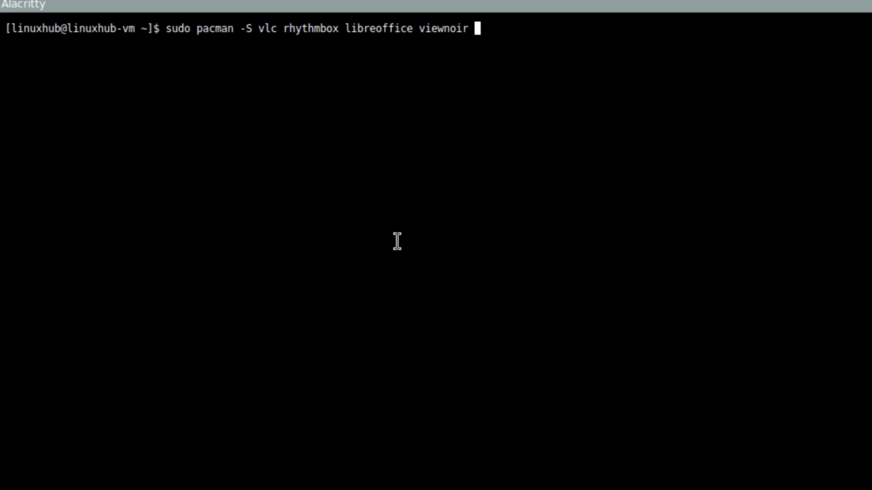
{"action": "type", "text": "gimp nitrog"}
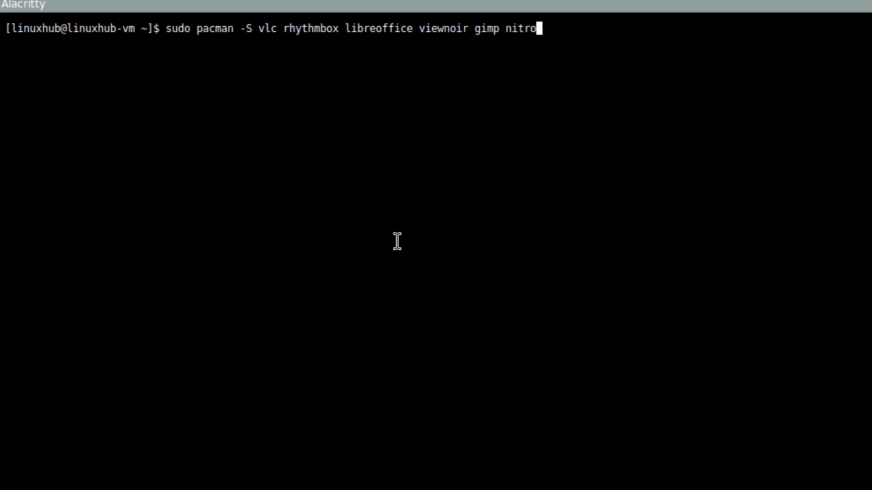
{"action": "type", "text": "en"}
{"action": "key", "text": "Return"}
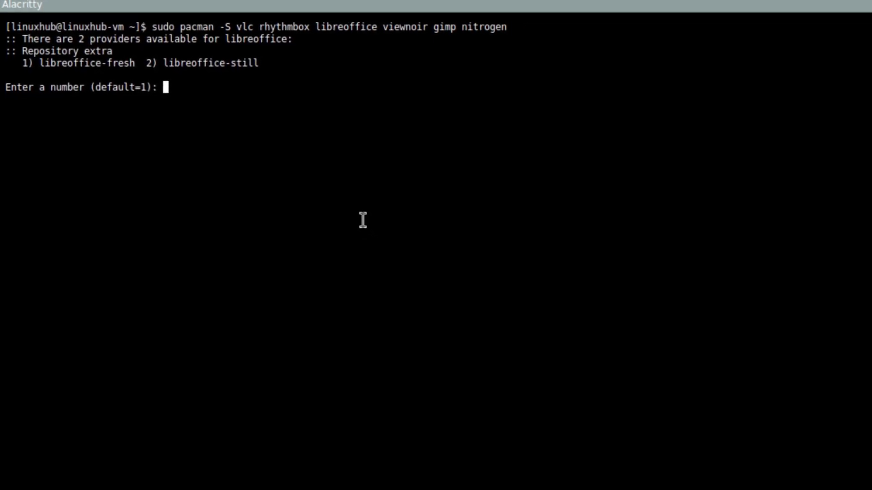
Step: Pick libreoffice-fresh as provider, then correct viewnoir to viewnior and rerun the install
{"action": "type", "text": "1"}
{"action": "key", "text": "Return"}
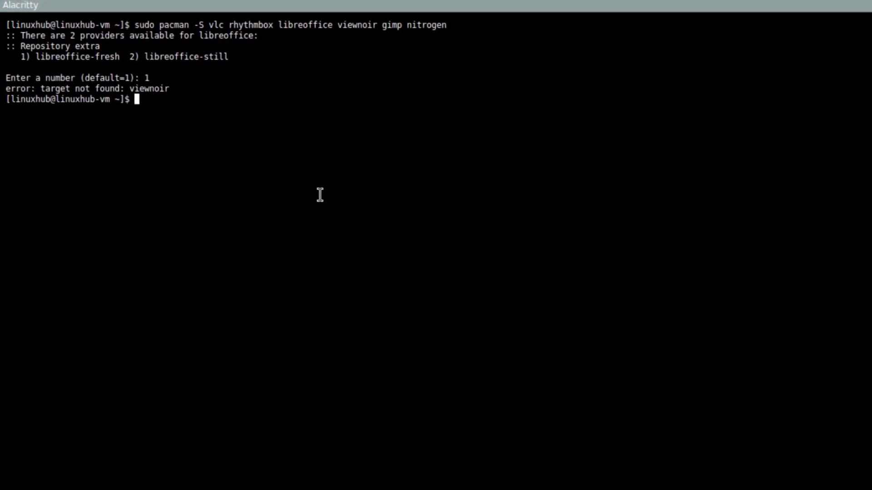
{"action": "key", "text": "Up"}
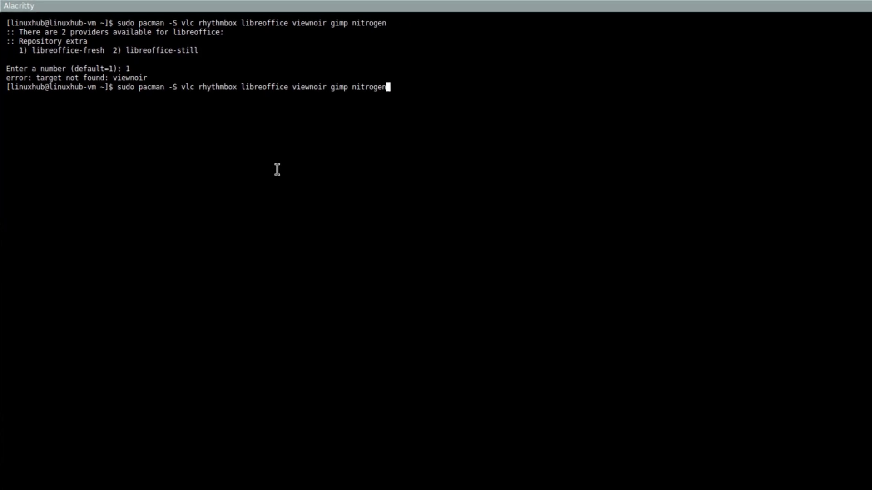
{"action": "key", "text": "Left"}
{"action": "key", "text": "Left"}
{"action": "key", "text": "Left"}
{"action": "key", "text": "Left"}
{"action": "key", "text": "Left"}
{"action": "key", "text": "Left"}
{"action": "key", "text": "Left"}
{"action": "key", "text": "Left"}
{"action": "key", "text": "Left"}
{"action": "key", "text": "Left"}
{"action": "key", "text": "Left"}
{"action": "key", "text": "Left"}
{"action": "key", "text": "Left"}
{"action": "key", "text": "Left"}
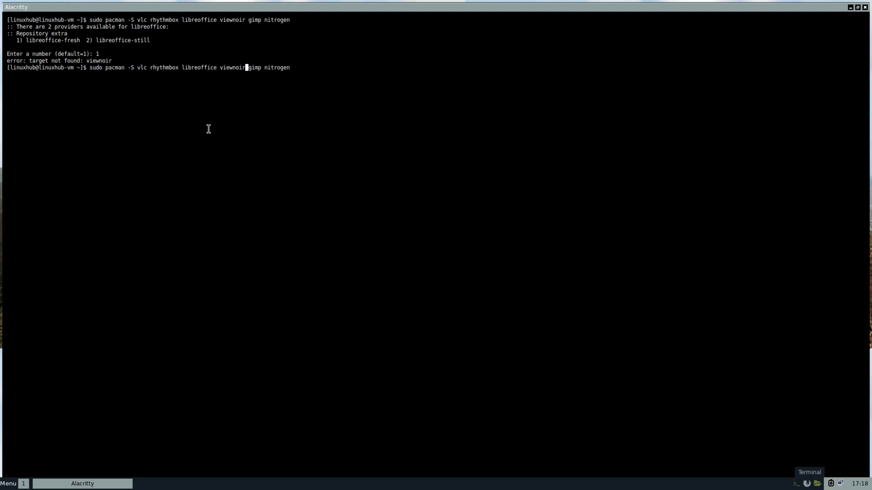
{"action": "key", "text": "BackSpace"}
{"action": "key", "text": "BackSpace"}
{"action": "key", "text": "BackSpace"}
{"action": "type", "text": "ior"}
{"action": "key", "text": "Return"}
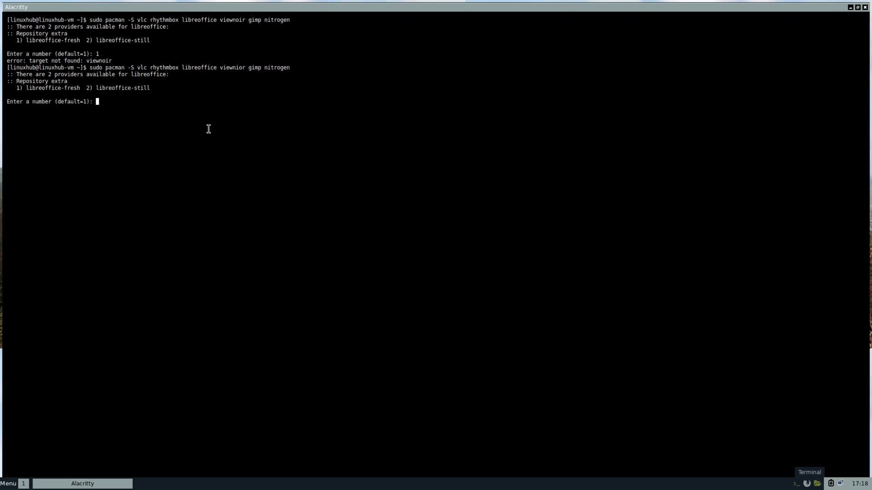
Step: Choose provider 1 (libreoffice-fresh), confirm installing the 116 packages with y, then close Alacritty
{"action": "type", "text": "1"}
{"action": "key", "text": "Return"}
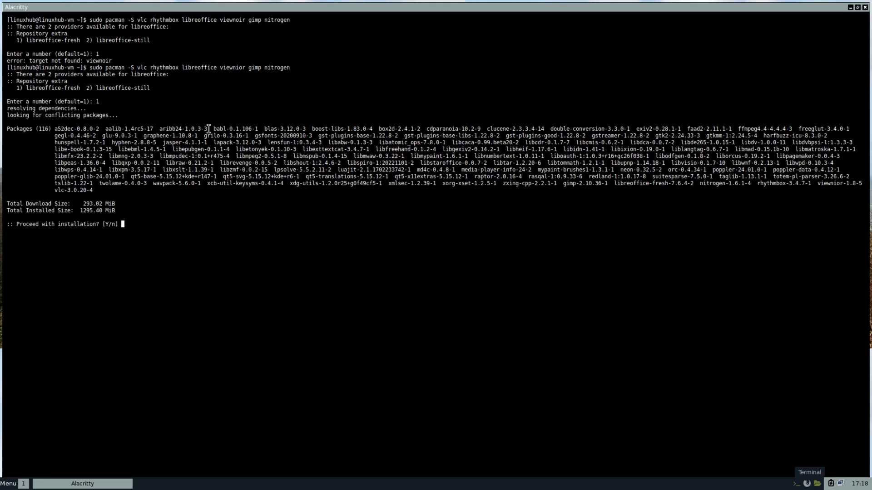
{"action": "type", "text": "y"}
{"action": "key", "text": "Return"}
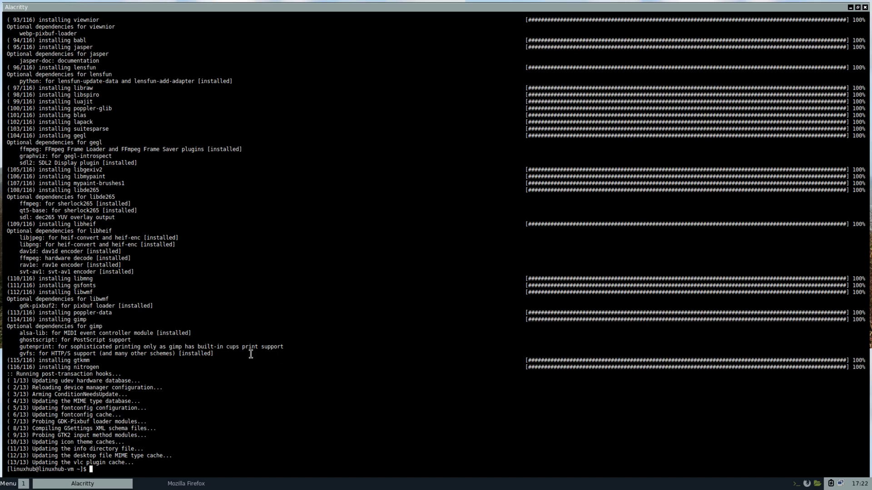
{"action": "key", "text": "super+q"}
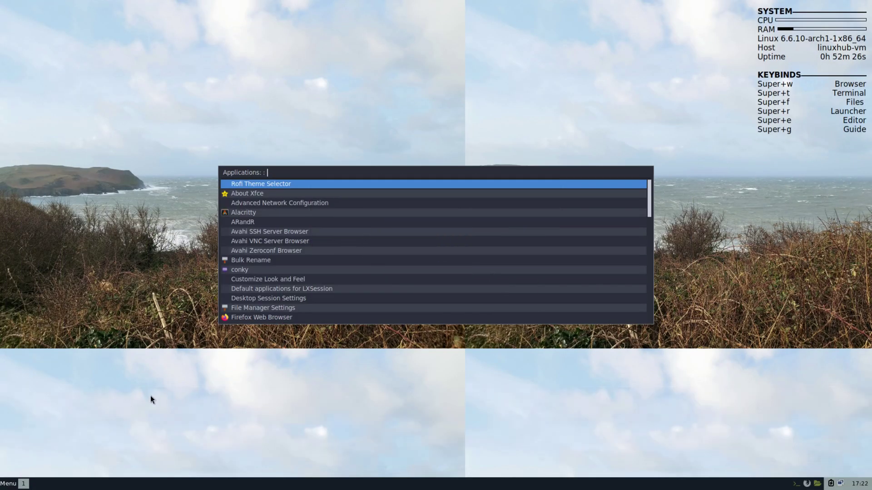
Step: Launch Nitrogen from Rofi and set its scaling mode to Zoomed Fill
{"action": "type", "text": "nitroge"}
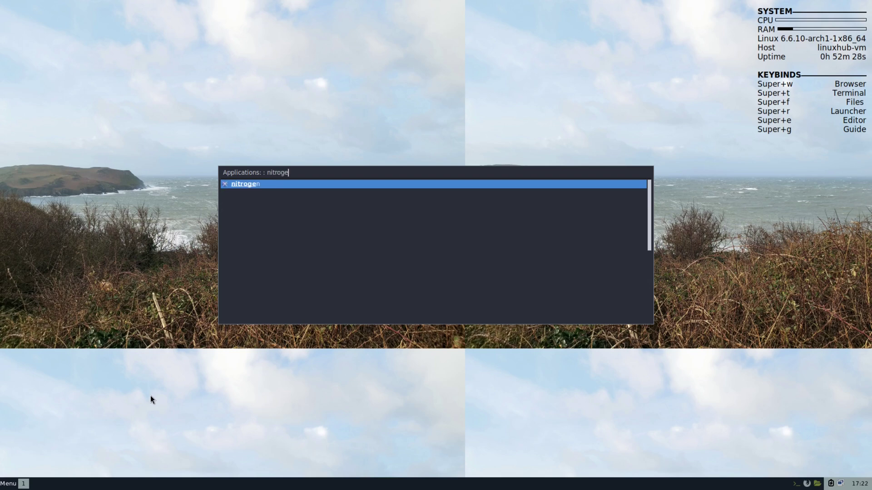
{"action": "type", "text": "n"}
{"action": "key", "text": "Return"}
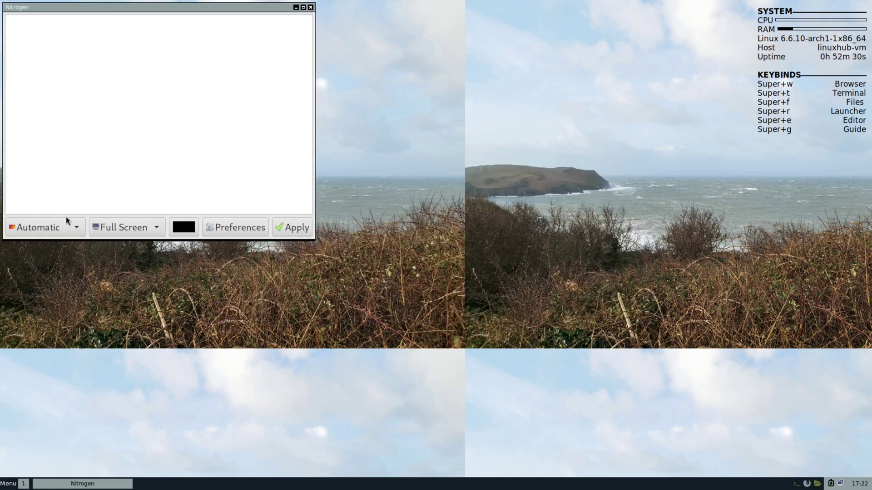
{"action": "left_click", "coordinate": [48, 228]}
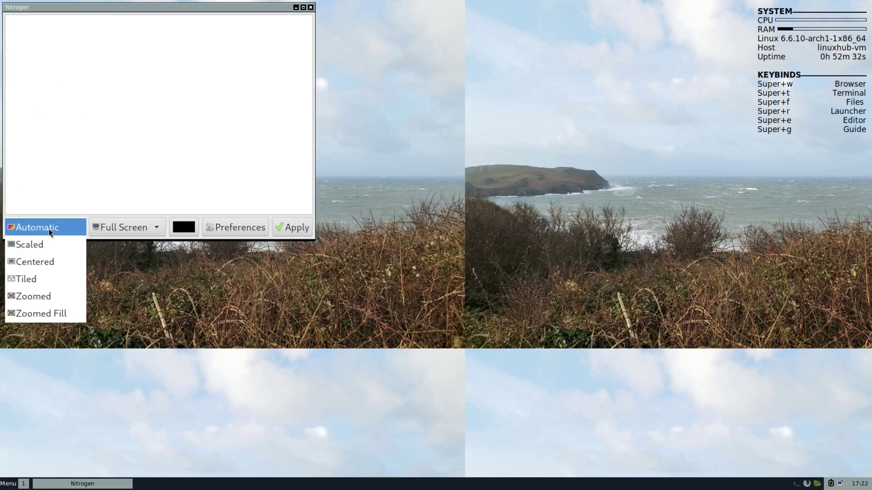
{"action": "left_click", "coordinate": [37, 312]}
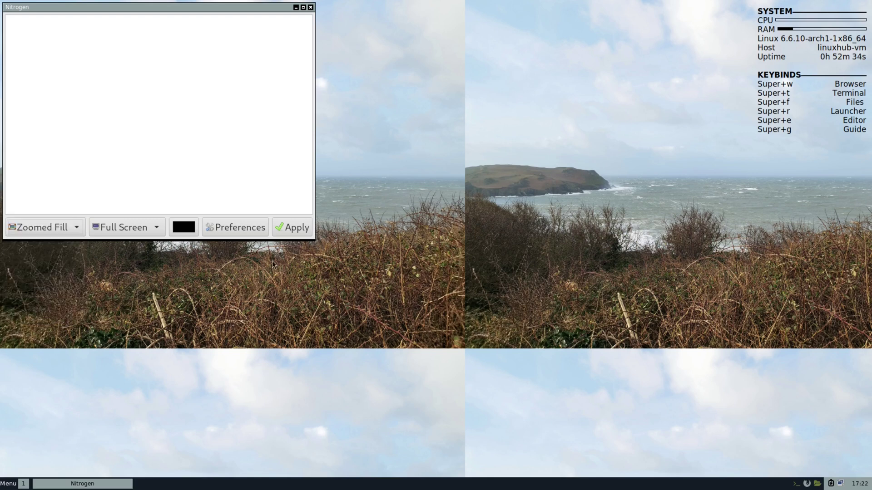
Step: Add /home/linuxhub/Backgrounds as a wallpaper folder in Nitrogen's preferences
{"action": "left_click", "coordinate": [234, 228]}
{"action": "left_click", "coordinate": [112, 203]}
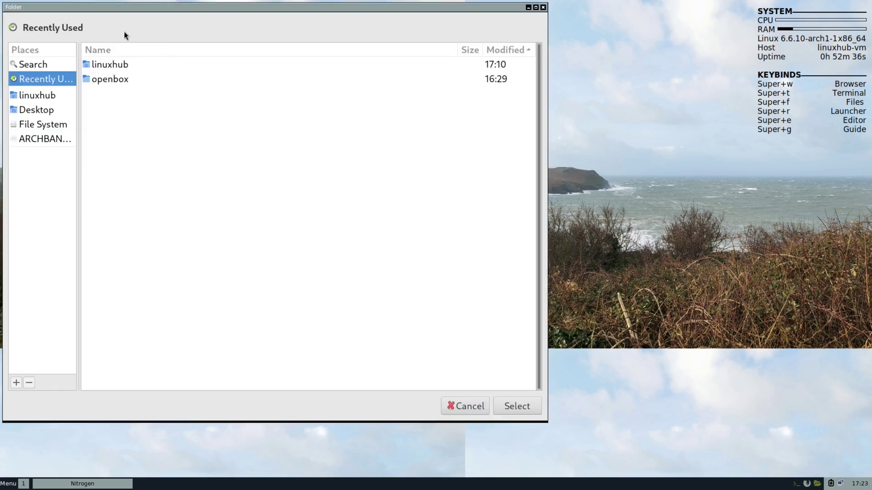
{"action": "left_click", "coordinate": [114, 63]}
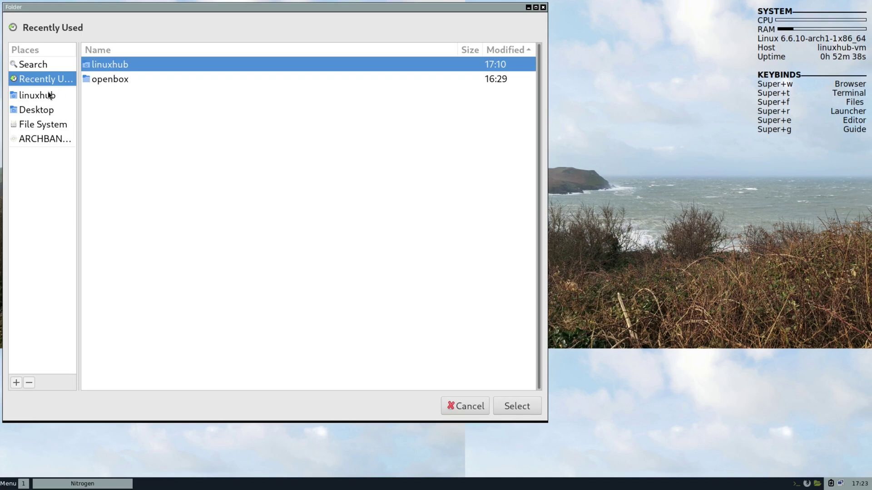
{"action": "left_click", "coordinate": [48, 93]}
{"action": "left_click", "coordinate": [37, 28]}
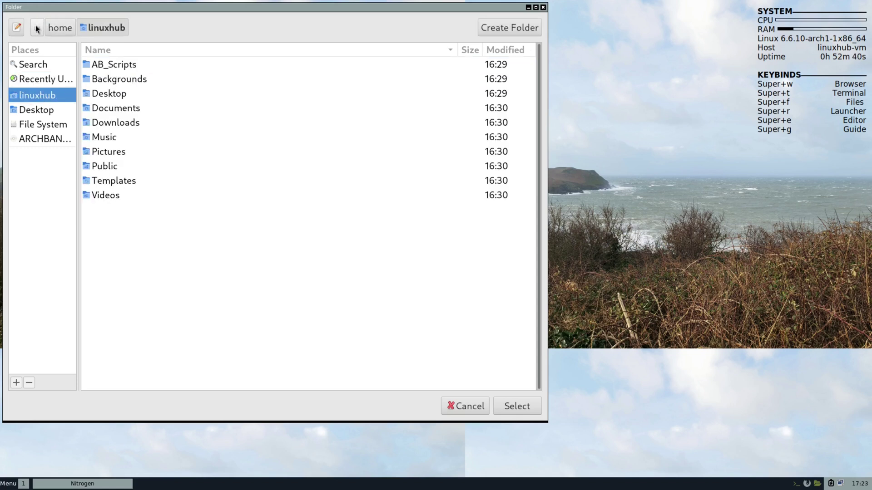
{"action": "left_click", "coordinate": [36, 27]}
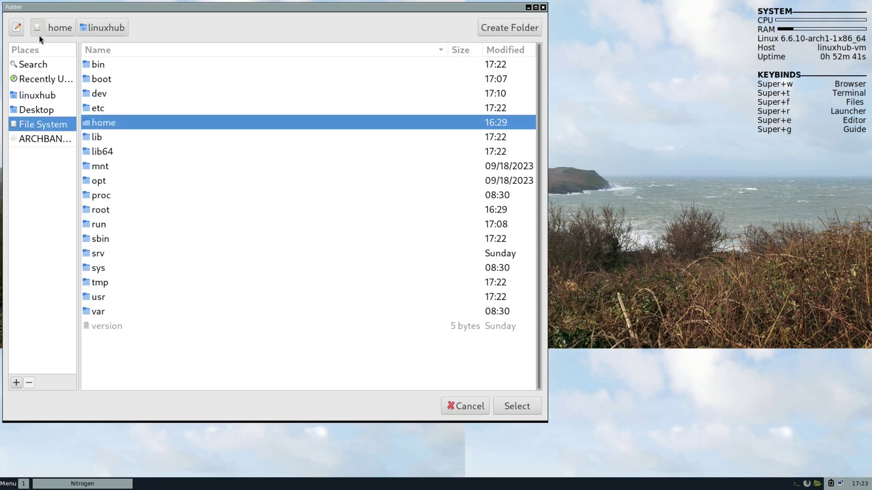
{"action": "double_click", "coordinate": [100, 297]}
{"action": "left_click", "coordinate": [99, 152]}
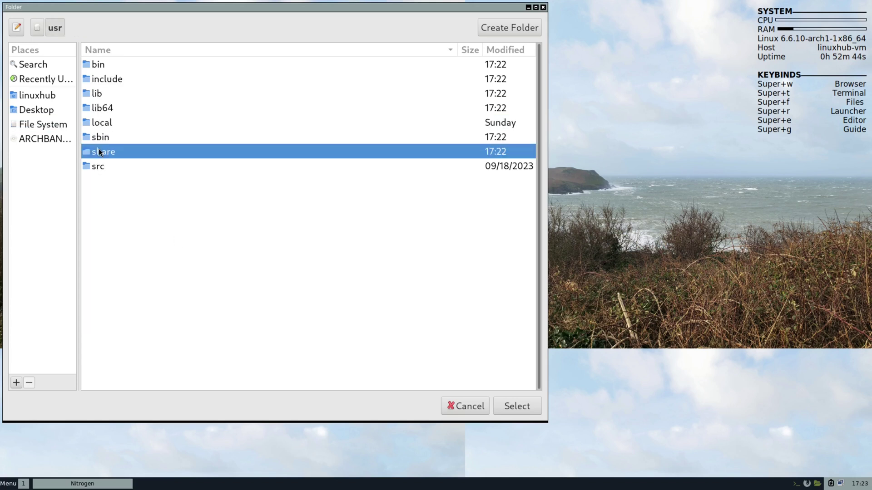
{"action": "double_click", "coordinate": [100, 152]}
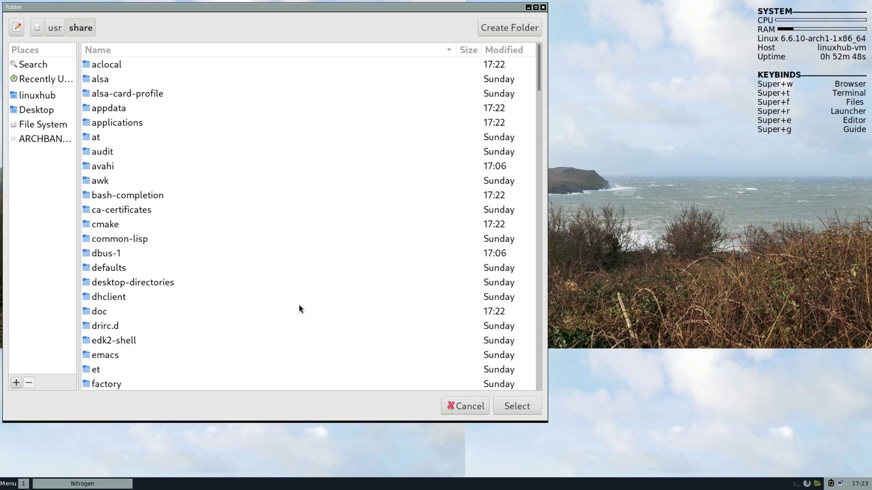
{"action": "left_click", "coordinate": [34, 95]}
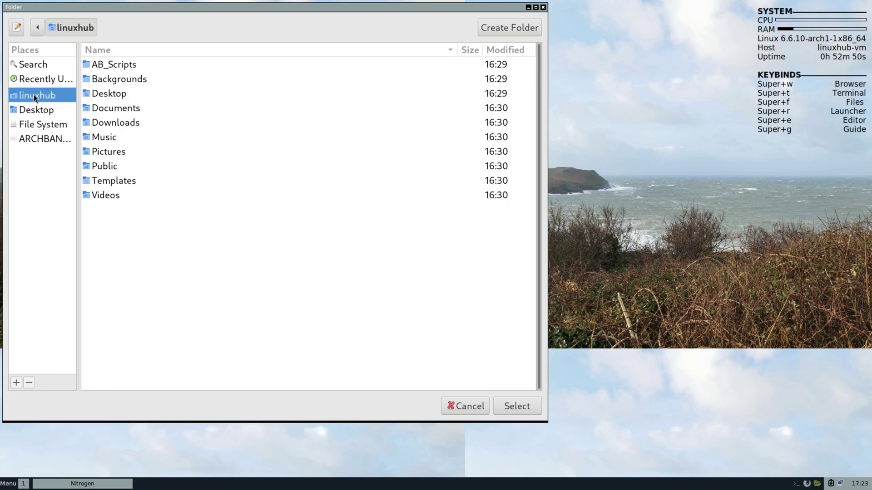
{"action": "left_click", "coordinate": [112, 81]}
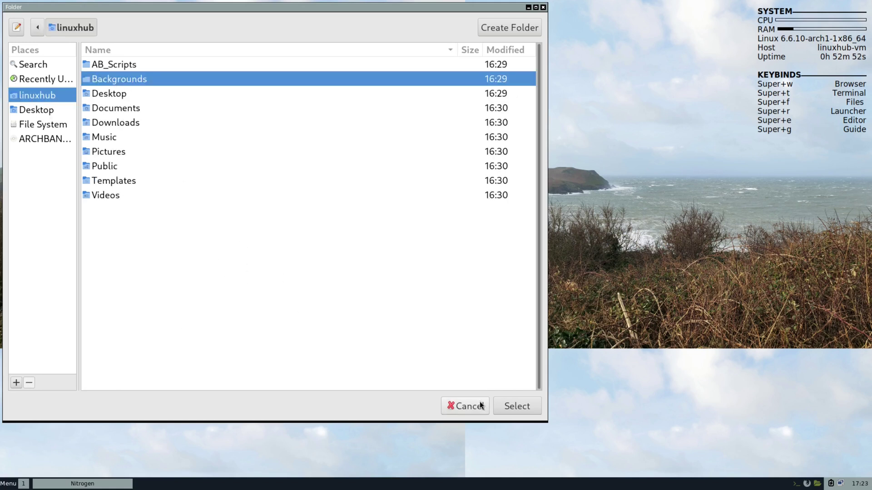
{"action": "left_click", "coordinate": [531, 405]}
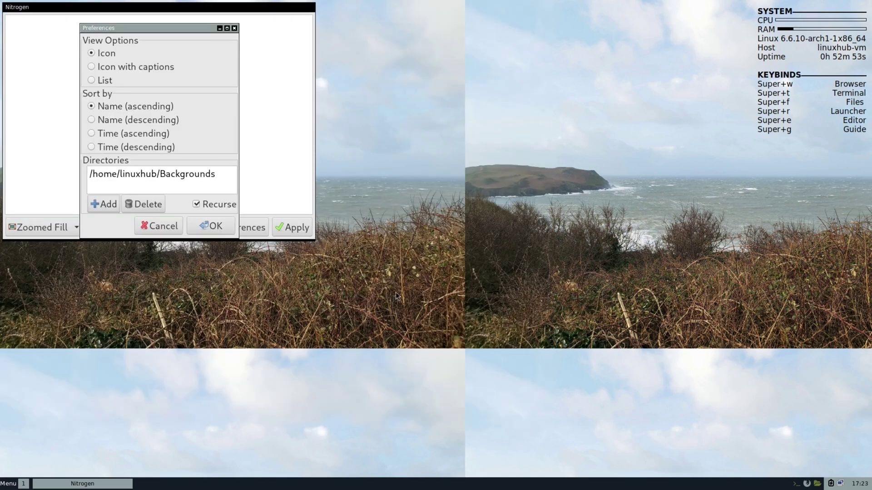
{"action": "left_click", "coordinate": [200, 225]}
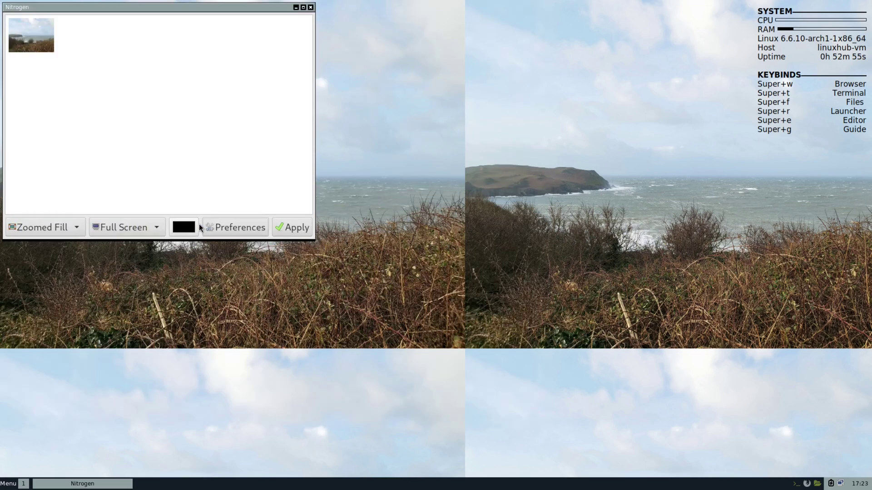
Step: Apply the coastal cliff photo as the wallpaper and close Nitrogen
{"action": "left_click", "coordinate": [29, 36]}
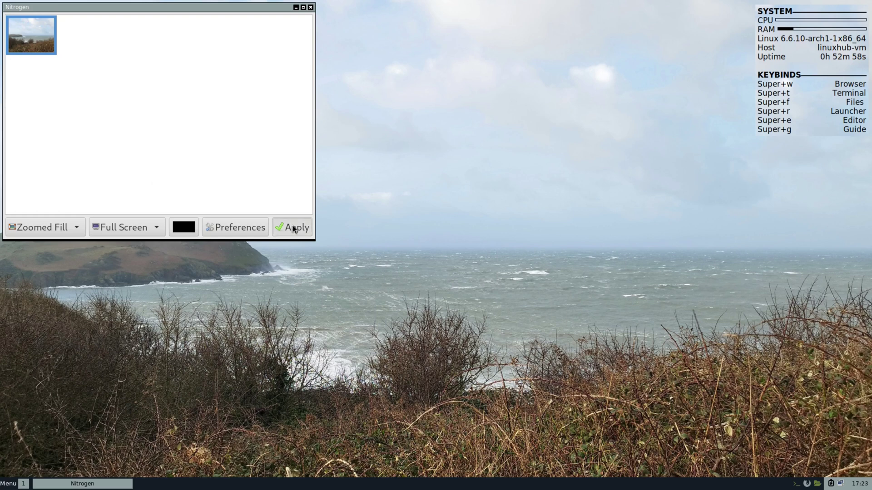
{"action": "left_click", "coordinate": [293, 229]}
{"action": "mouse_move", "coordinate": [318, 6]}
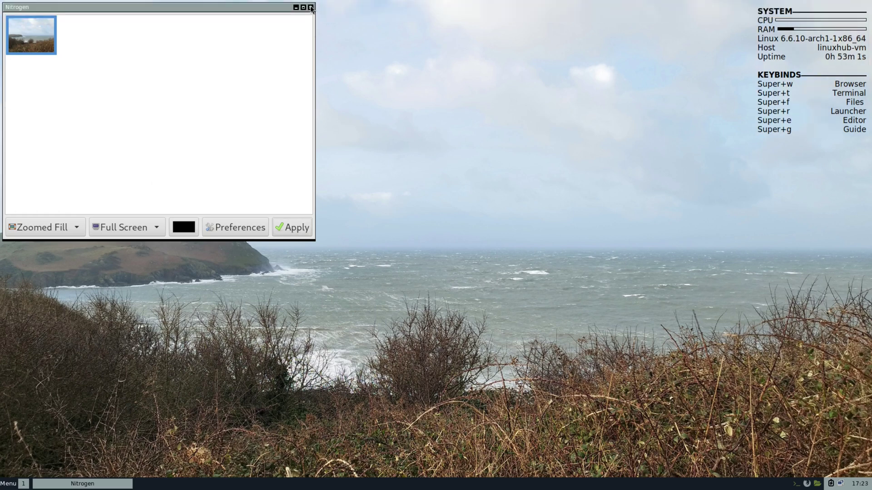
{"action": "left_click", "coordinate": [310, 7]}
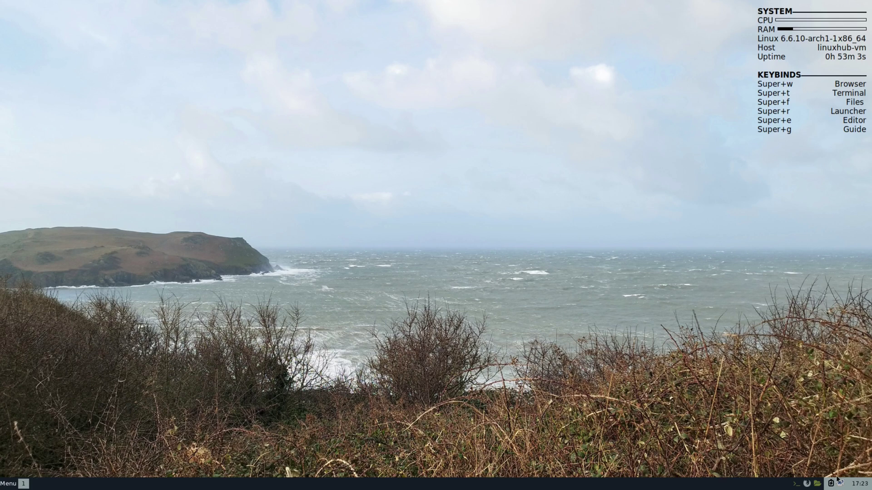
Step: In Thunar, browse into .config/openbox and select the autostart file
{"action": "left_click", "coordinate": [817, 484]}
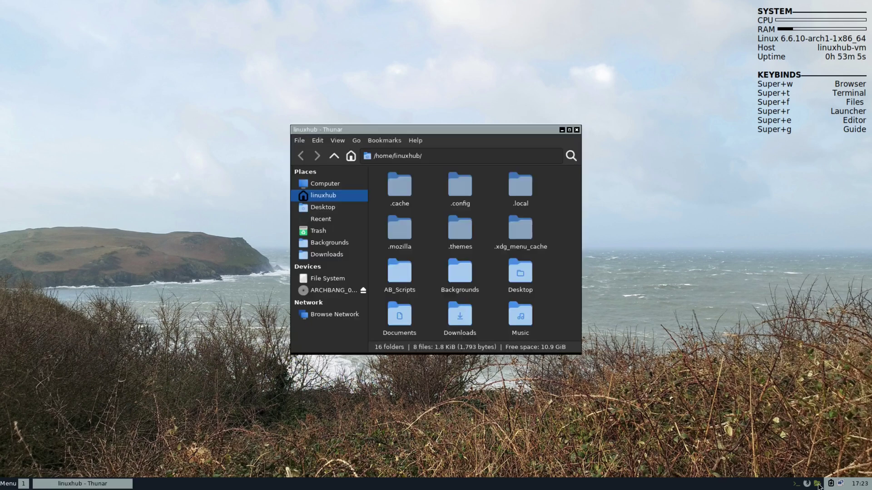
{"action": "double_click", "coordinate": [459, 187]}
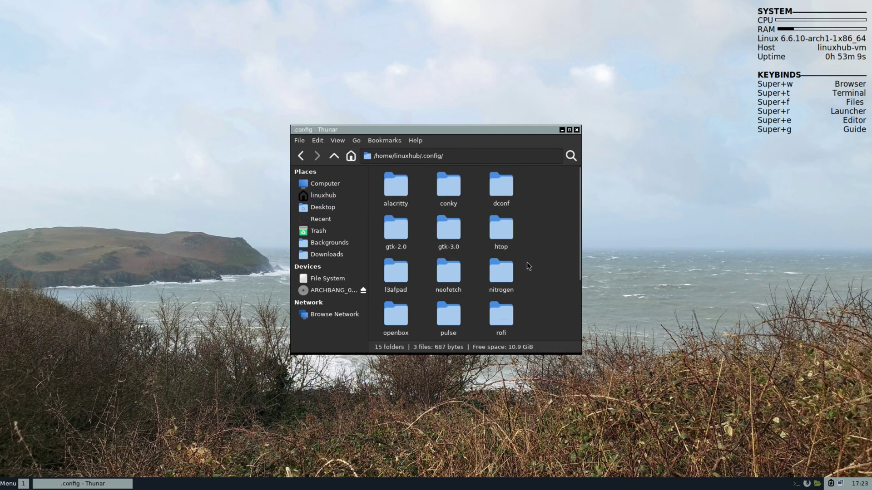
{"action": "double_click", "coordinate": [400, 319]}
{"action": "left_click", "coordinate": [400, 196]}
{"action": "right_click", "coordinate": [398, 188]}
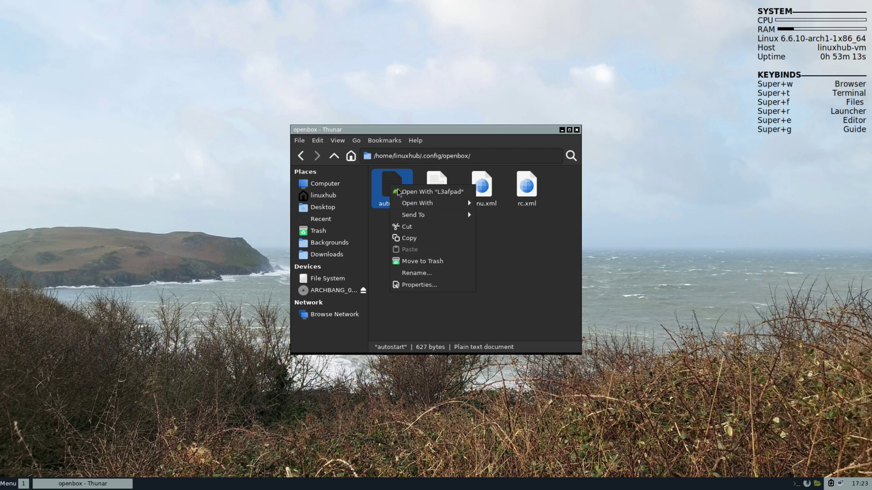
{"action": "key", "text": "Escape"}
Step: Open autostart in L3afpad and replace the feh line with 'nitrogen --restore &'
{"action": "double_click", "coordinate": [406, 196]}
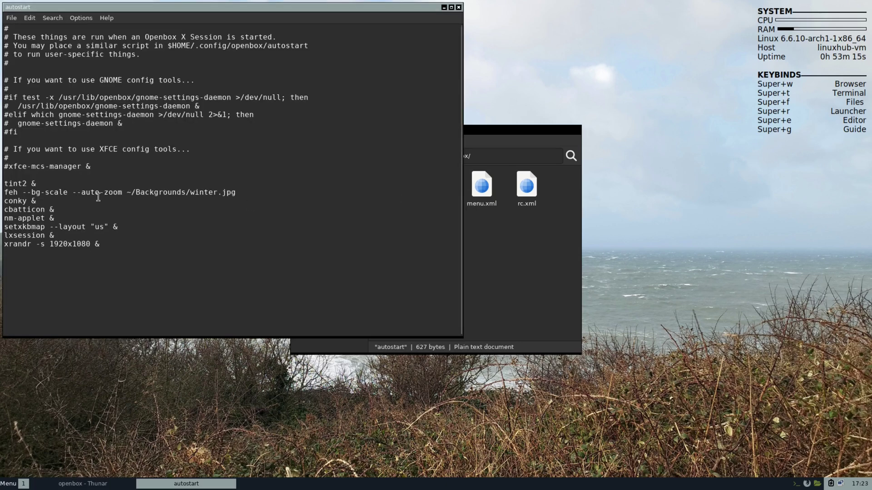
{"action": "triple_click", "coordinate": [65, 193]}
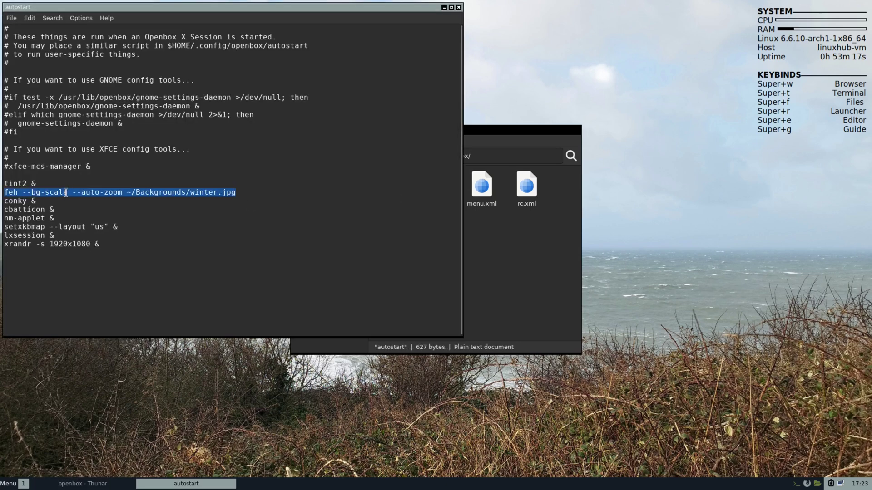
{"action": "type", "text": "nitrogen --restore &"}
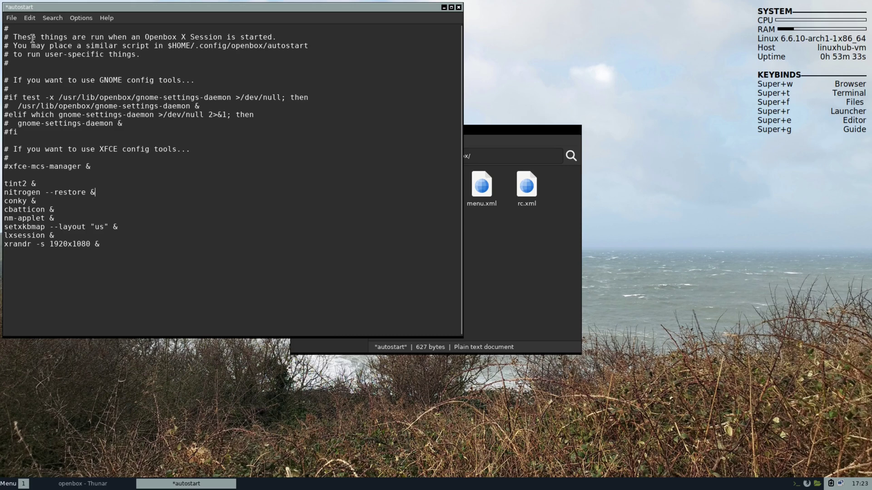
Step: Save the autostart file, then close L3afpad and Thunar
{"action": "left_click", "coordinate": [12, 17]}
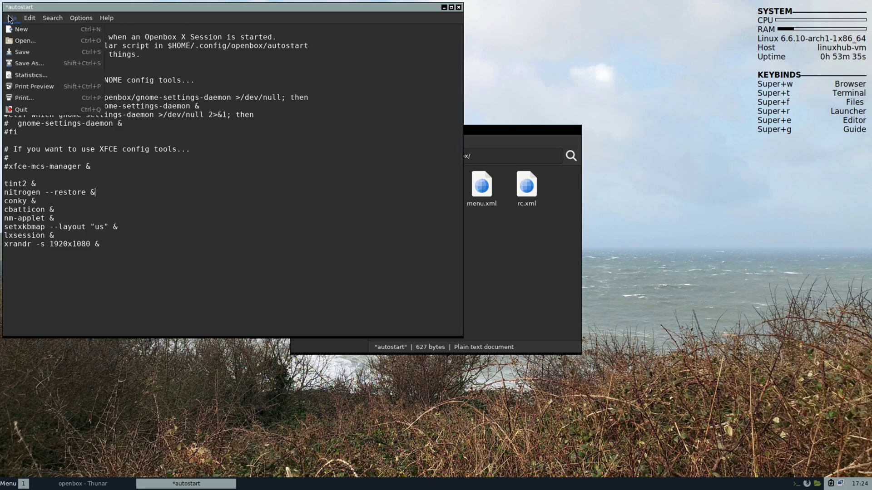
{"action": "left_click", "coordinate": [31, 49]}
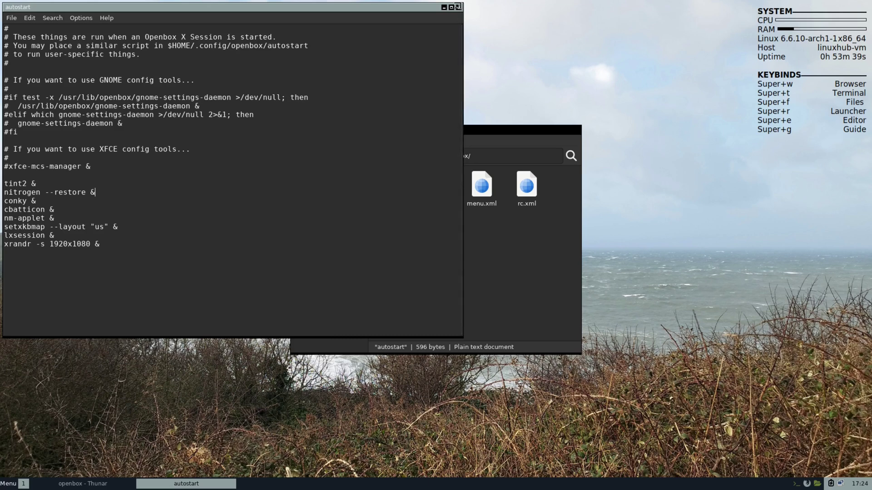
{"action": "left_click", "coordinate": [459, 8]}
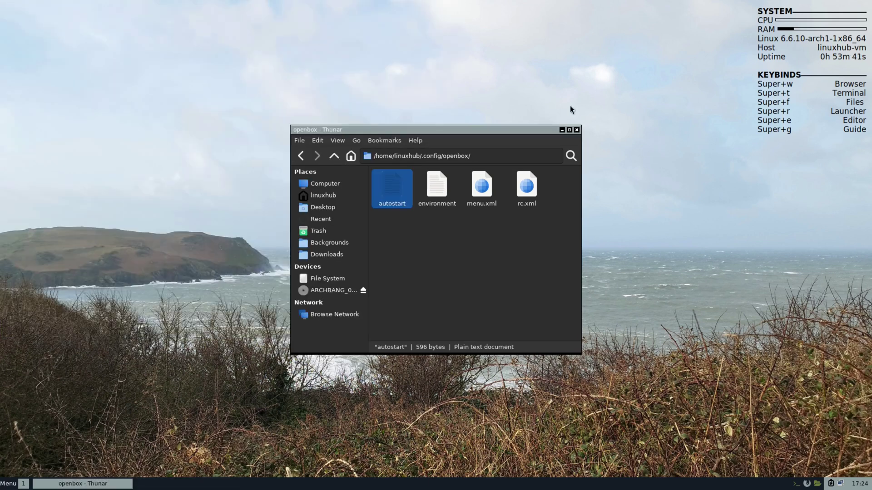
{"action": "left_click", "coordinate": [576, 131]}
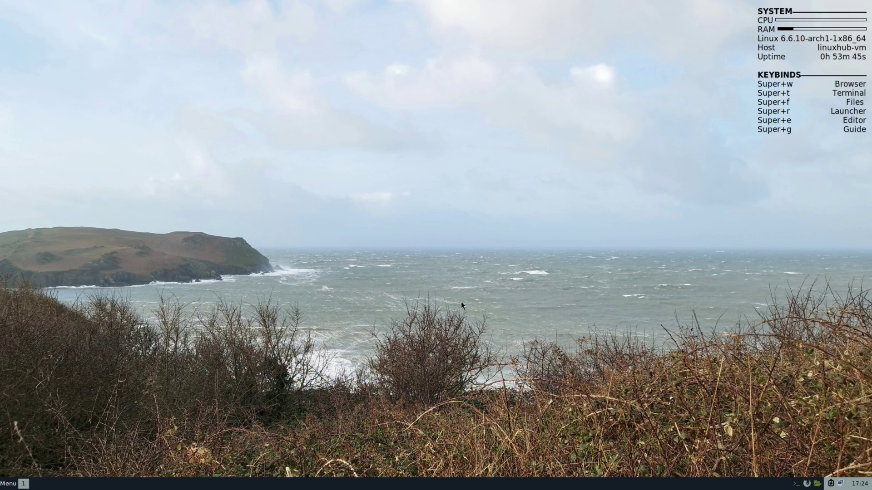
Step: Reboot the system from the desktop menu's Exit submenu
{"action": "right_click", "coordinate": [352, 248]}
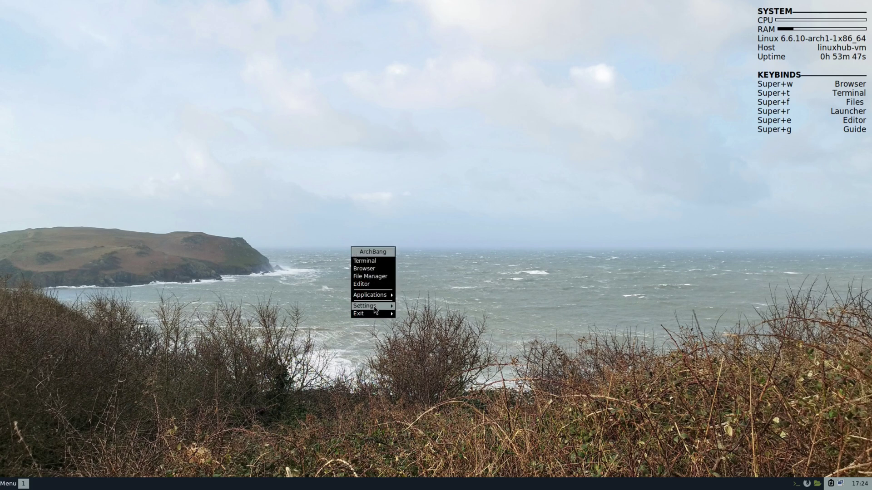
{"action": "mouse_move", "coordinate": [374, 314]}
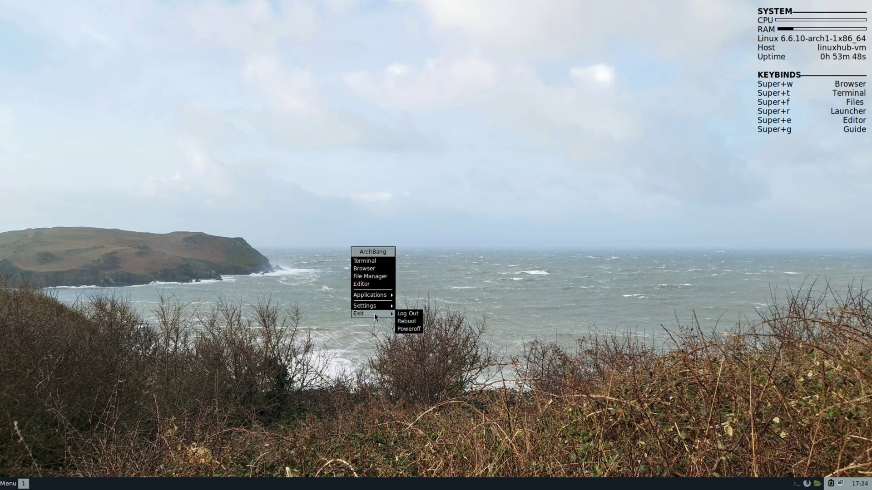
{"action": "left_click", "coordinate": [409, 322]}
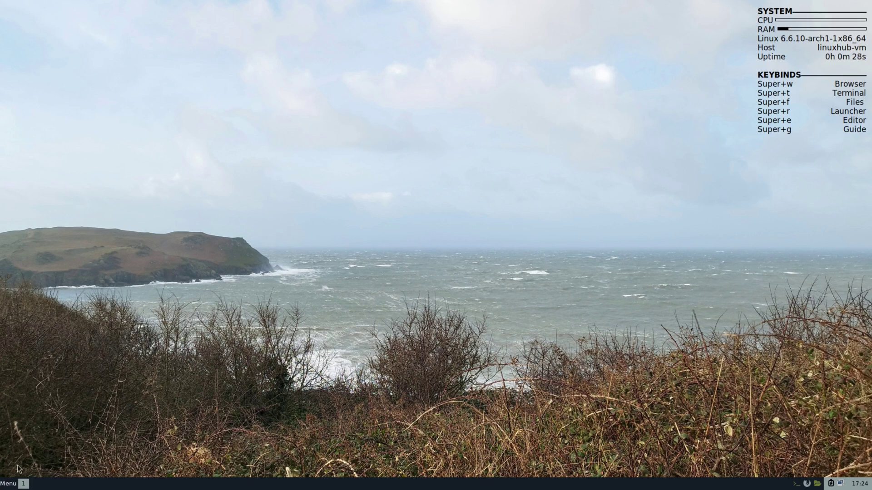
{"action": "right_click", "coordinate": [13, 469]}
{"action": "mouse_move", "coordinate": [28, 443]}
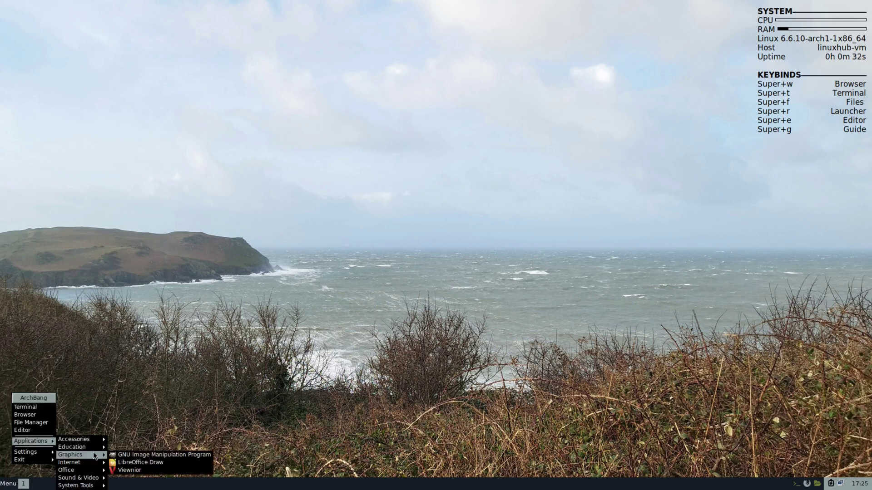
{"action": "mouse_move", "coordinate": [89, 443]}
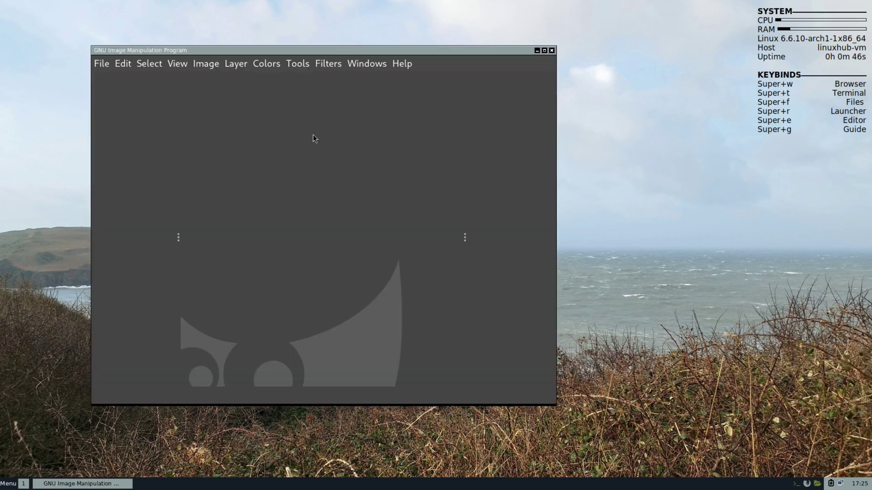
{"action": "left_click", "coordinate": [545, 50]}
{"action": "left_click", "coordinate": [312, 20]}
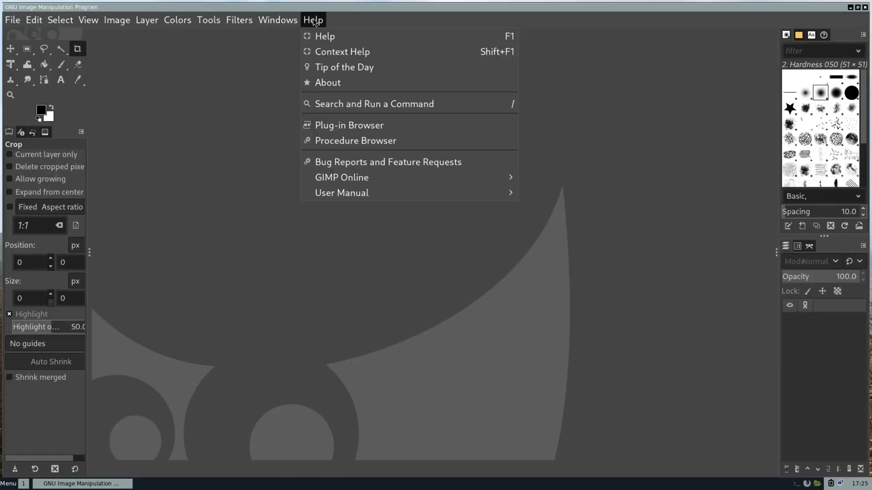
{"action": "left_click", "coordinate": [338, 83]}
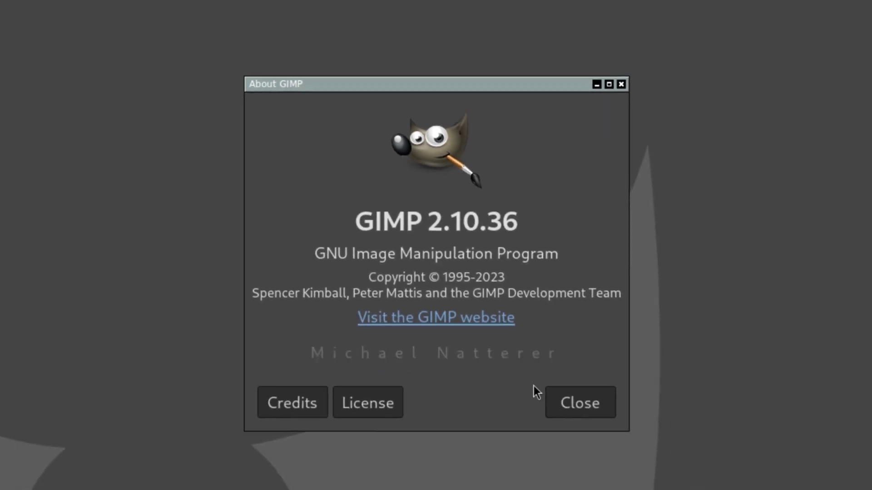
{"action": "left_click", "coordinate": [602, 426]}
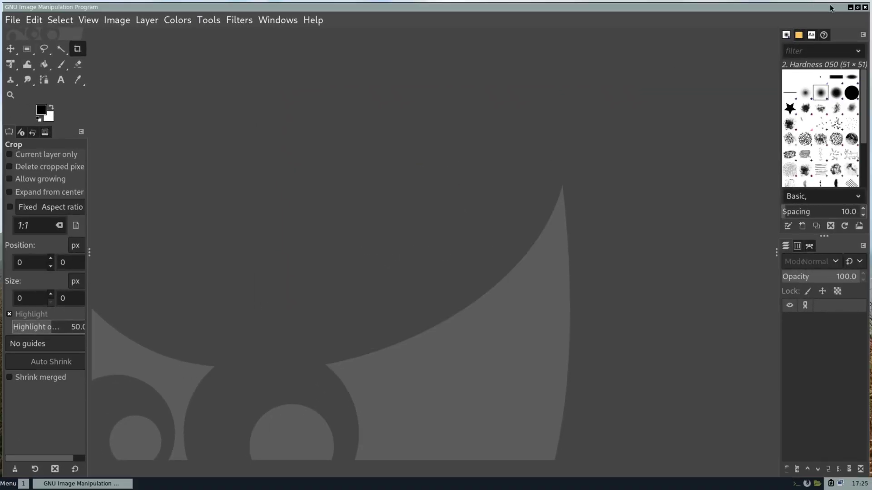
{"action": "left_click", "coordinate": [864, 8]}
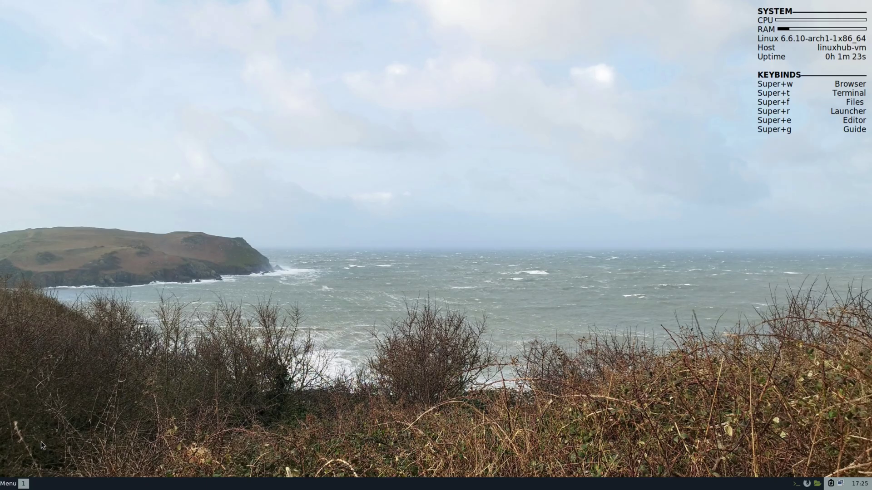
Step: Launch Viewnior from the desktop's right-click menu
{"action": "right_click", "coordinate": [383, 305]}
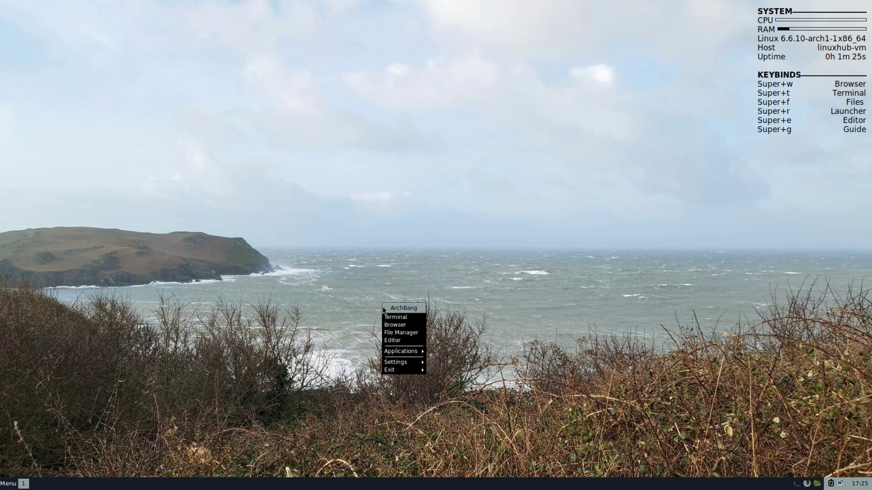
{"action": "mouse_move", "coordinate": [402, 351]}
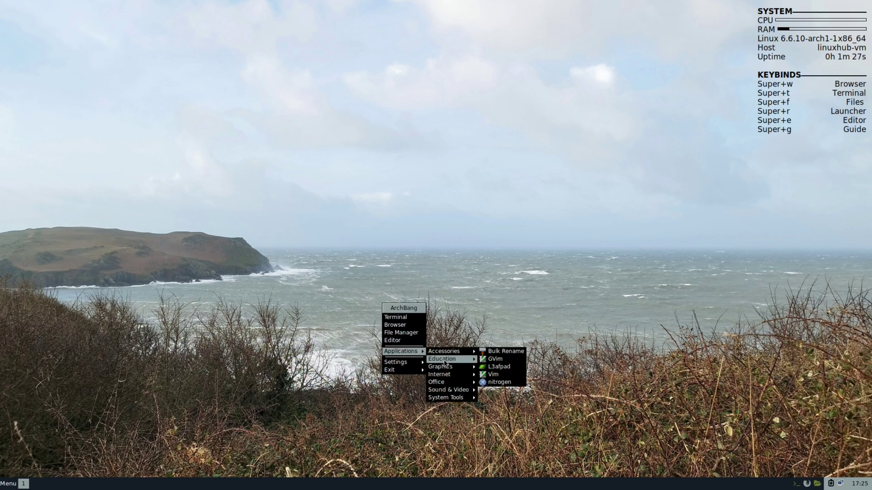
{"action": "mouse_move", "coordinate": [459, 366]}
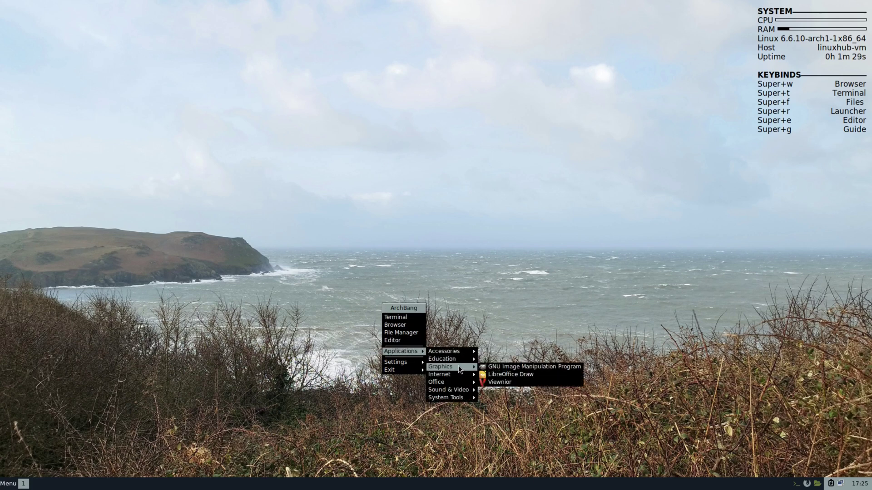
{"action": "left_click", "coordinate": [498, 382]}
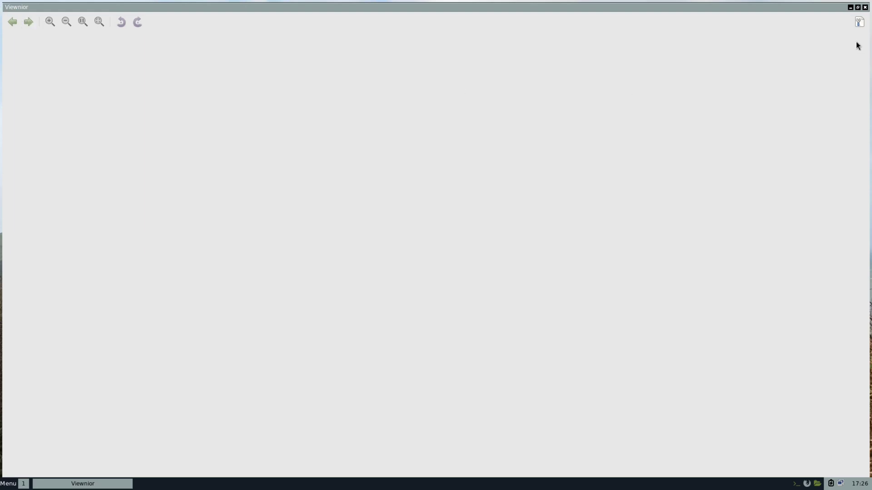
Step: Check Viewnior's About dialog shows version 1.8, then close the dialog and the viewer
{"action": "left_click", "coordinate": [857, 24]}
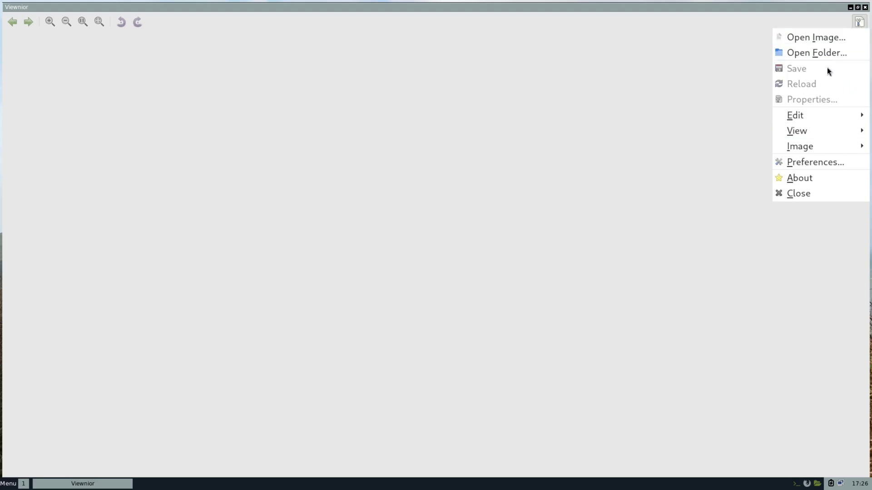
{"action": "left_click", "coordinate": [818, 177]}
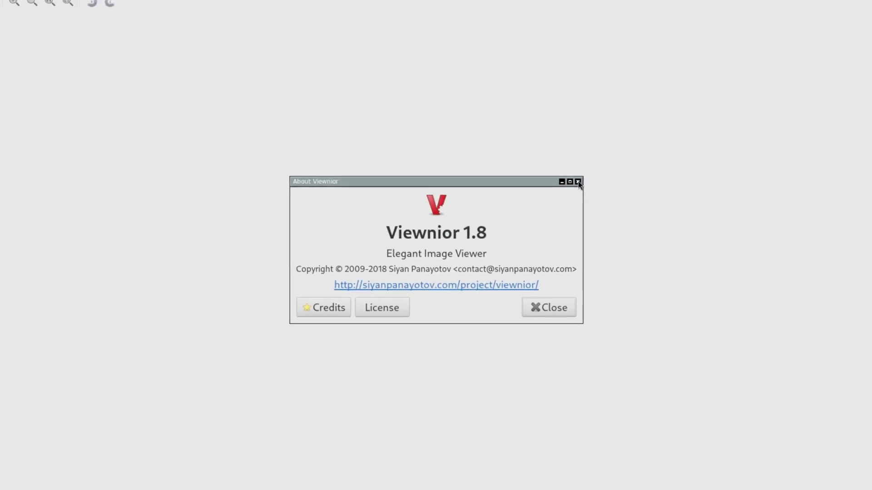
{"action": "left_click", "coordinate": [578, 182]}
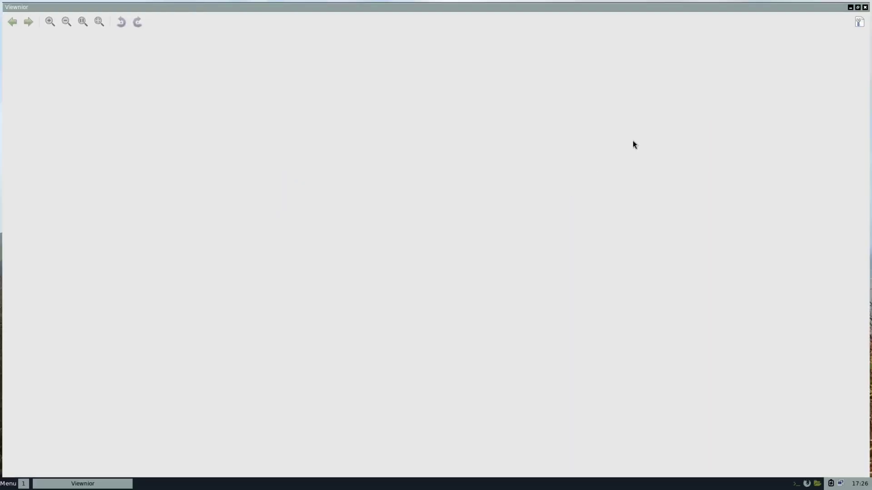
{"action": "left_click", "coordinate": [865, 7]}
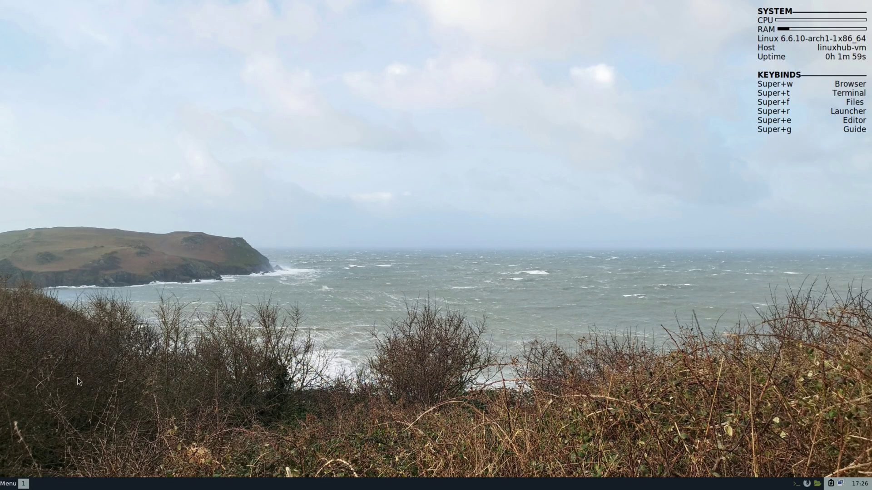
{"action": "right_click", "coordinate": [355, 286]}
{"action": "key", "text": "Escape"}
{"action": "right_click", "coordinate": [374, 317]}
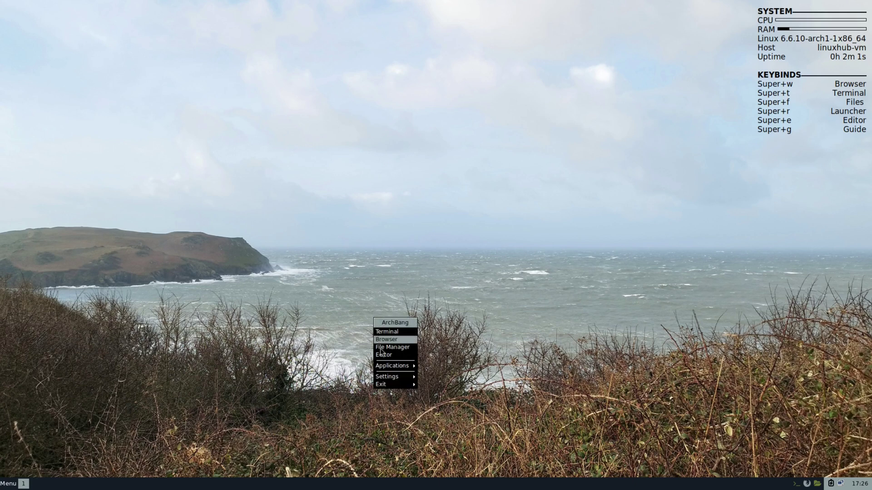
{"action": "mouse_move", "coordinate": [393, 366]}
{"action": "mouse_move", "coordinate": [433, 393]}
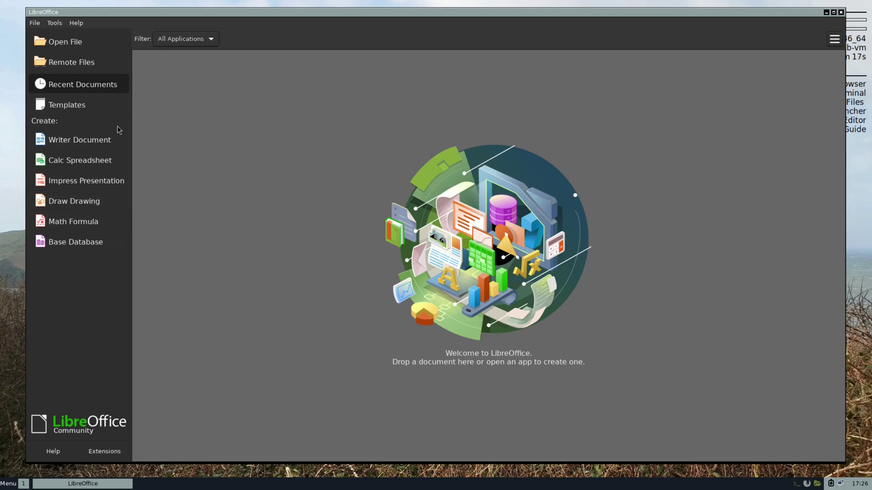
{"action": "left_click", "coordinate": [81, 22]}
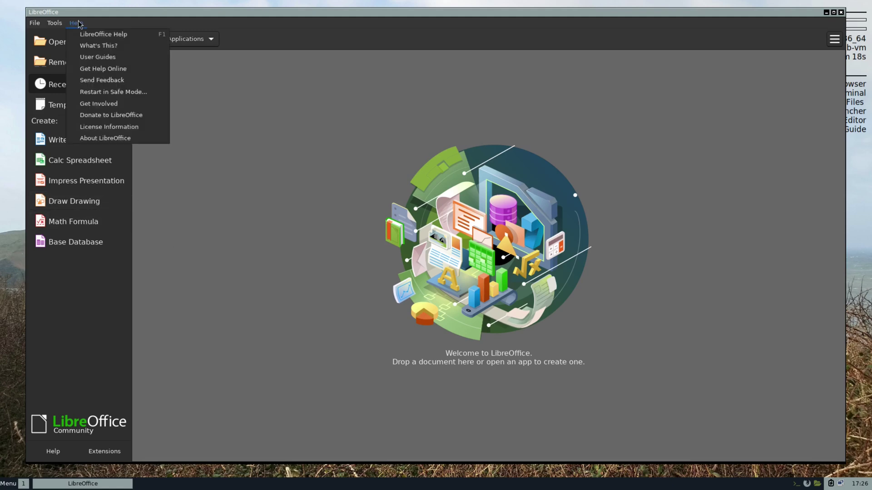
{"action": "left_click", "coordinate": [140, 139]}
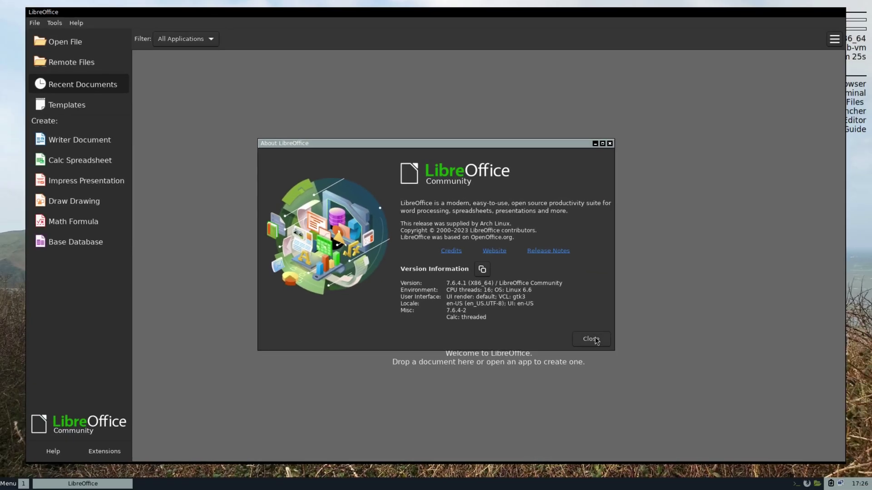
{"action": "left_click", "coordinate": [592, 339]}
{"action": "key", "text": "ctrl+q"}
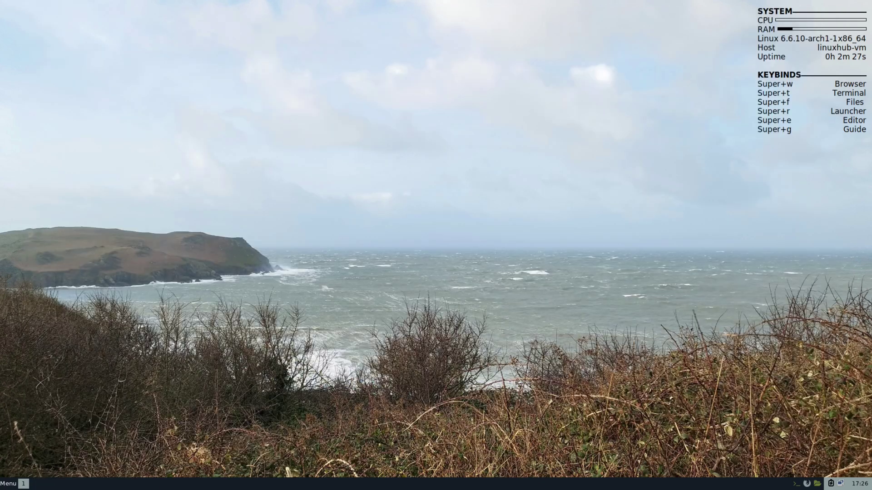
{"action": "right_click", "coordinate": [417, 266]}
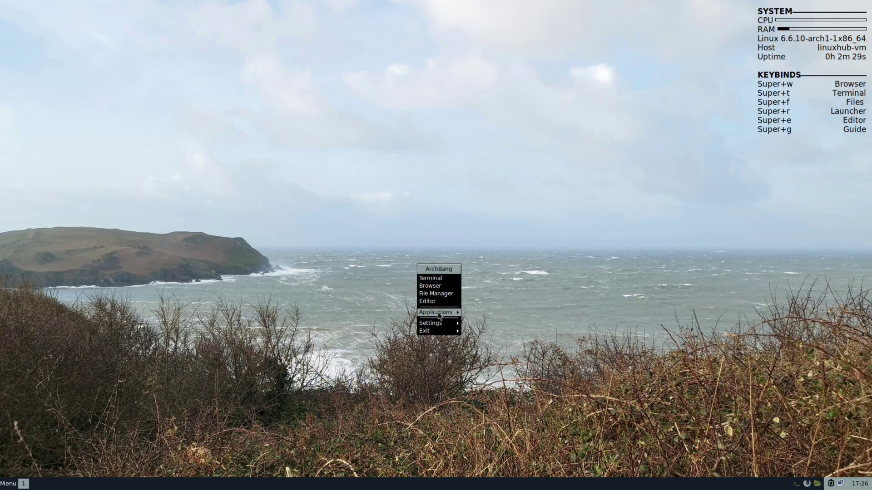
{"action": "mouse_move", "coordinate": [439, 312]}
{"action": "mouse_move", "coordinate": [500, 336]}
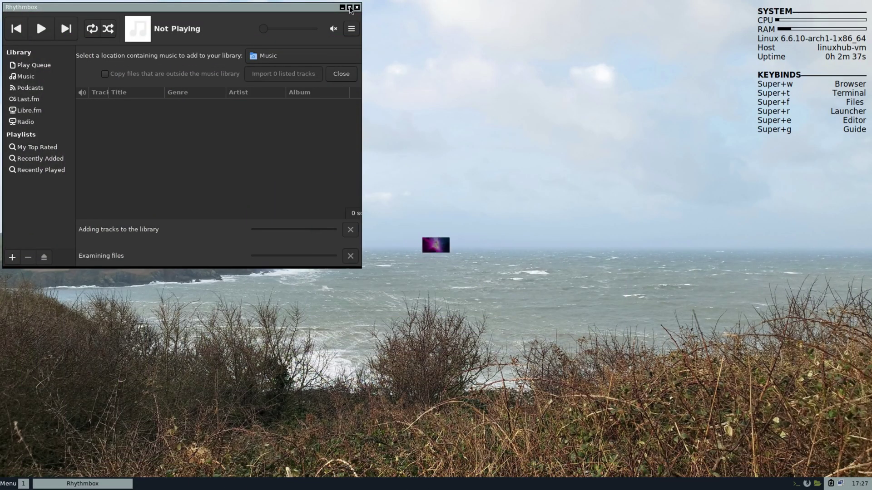
{"action": "left_click", "coordinate": [350, 7]}
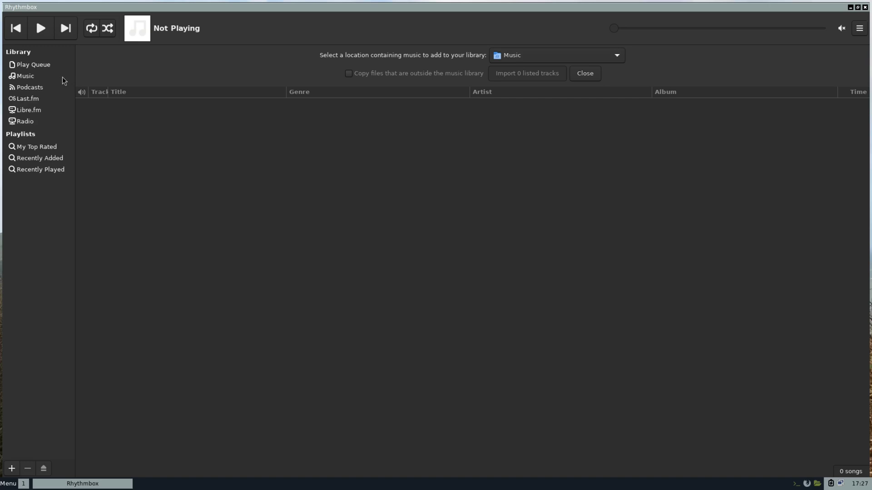
{"action": "left_click", "coordinate": [30, 77]}
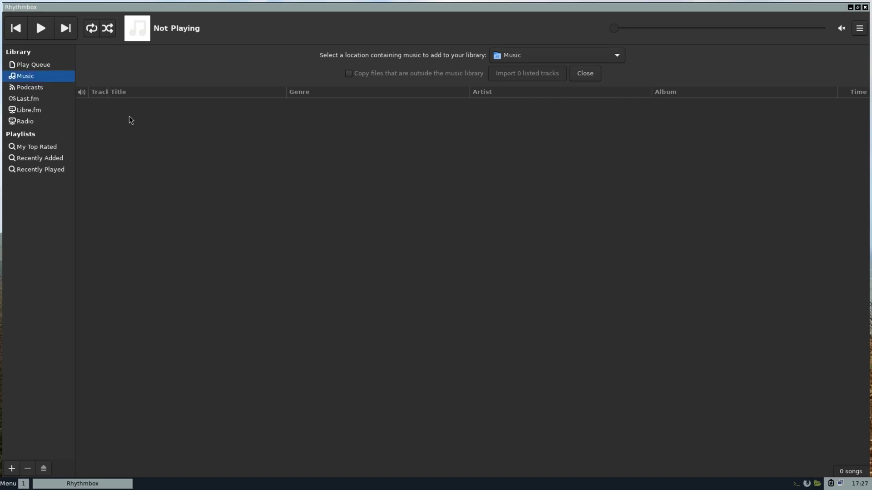
{"action": "left_click", "coordinate": [860, 28]}
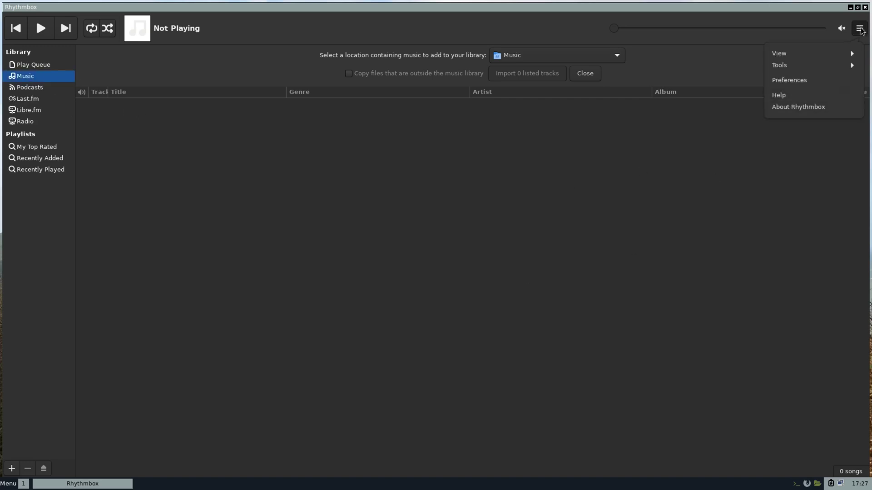
{"action": "left_click", "coordinate": [801, 107]}
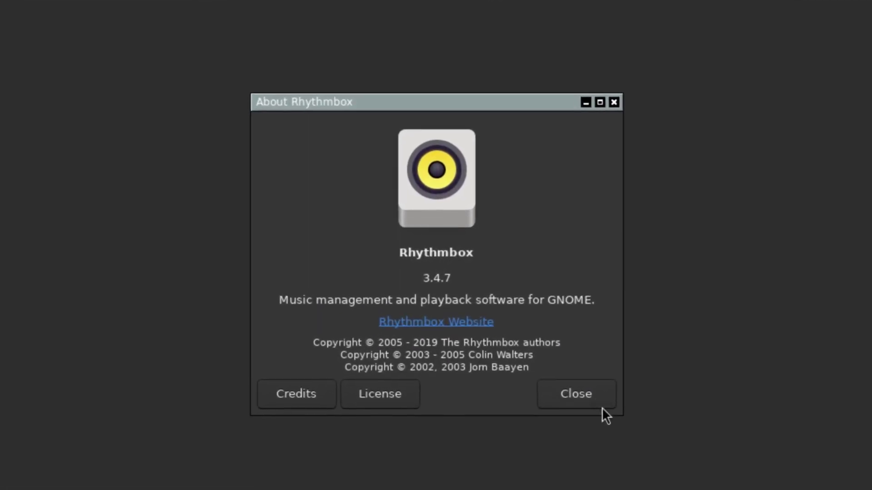
{"action": "left_click", "coordinate": [557, 375]}
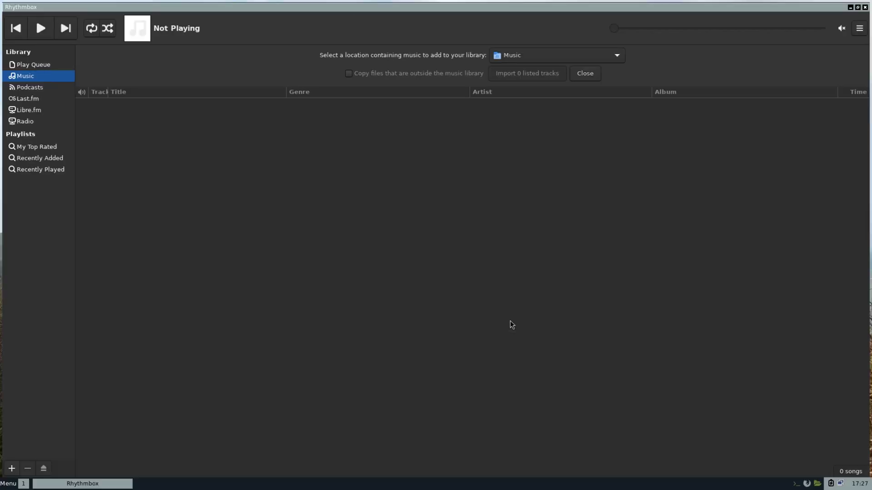
{"action": "left_click", "coordinate": [865, 8]}
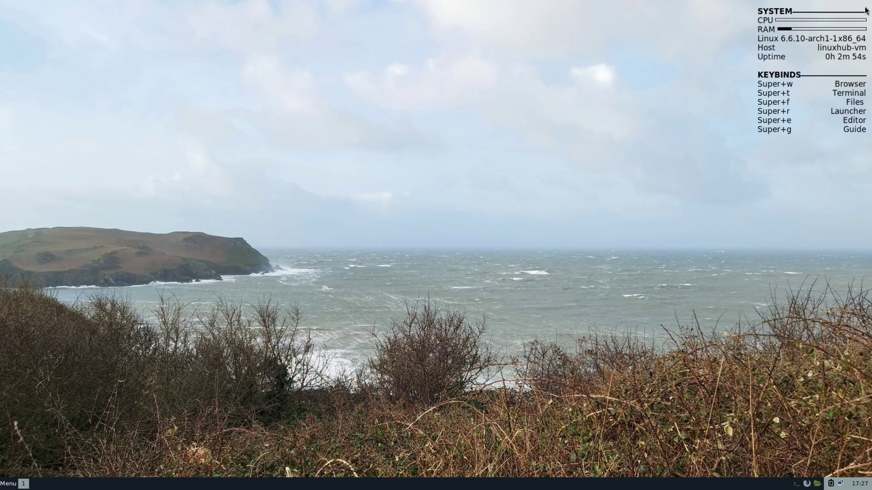
{"action": "right_click", "coordinate": [389, 251]}
{"action": "mouse_move", "coordinate": [417, 296]}
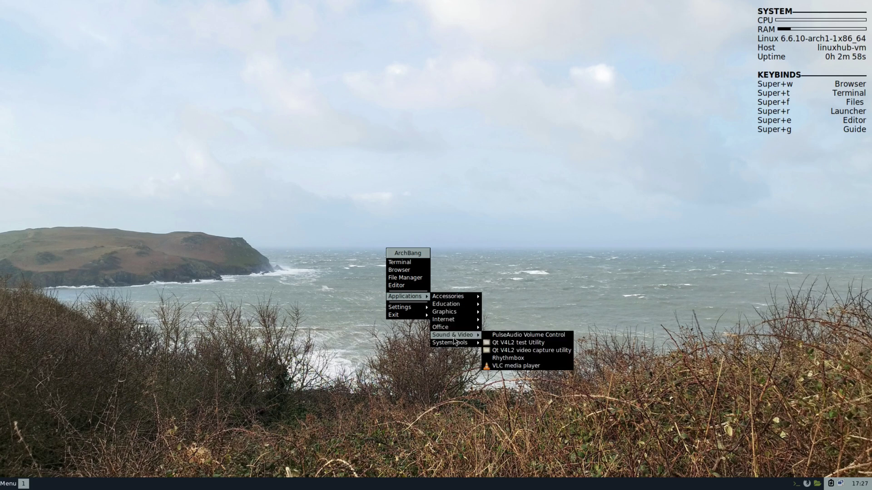
{"action": "left_click", "coordinate": [505, 366]}
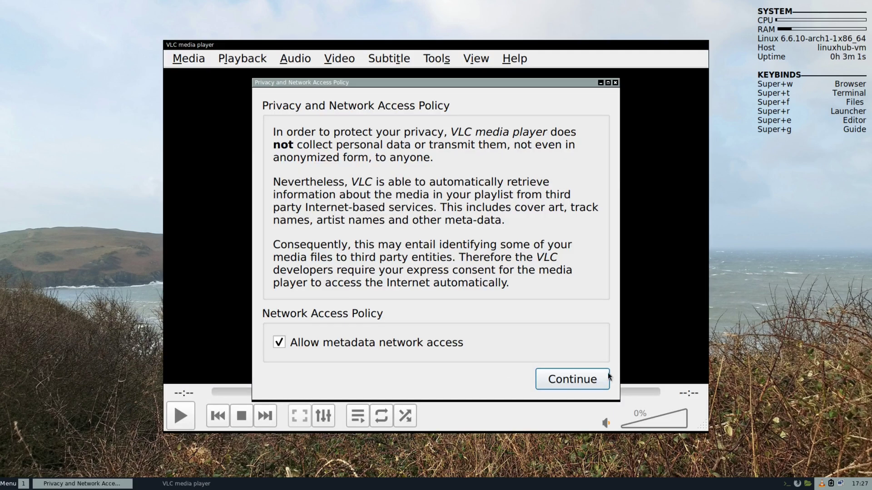
{"action": "left_click", "coordinate": [578, 379]}
{"action": "left_click", "coordinate": [196, 58]}
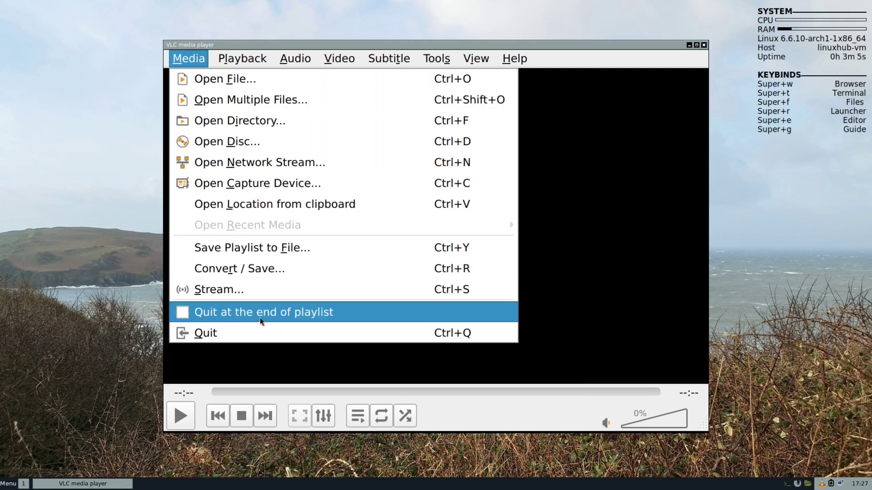
{"action": "mouse_move", "coordinate": [254, 57]}
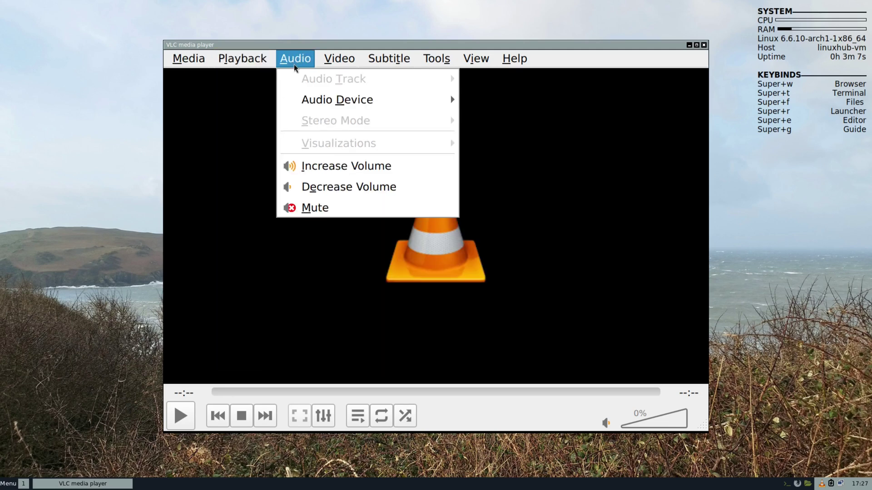
{"action": "mouse_move", "coordinate": [385, 63]}
{"action": "mouse_move", "coordinate": [504, 65]}
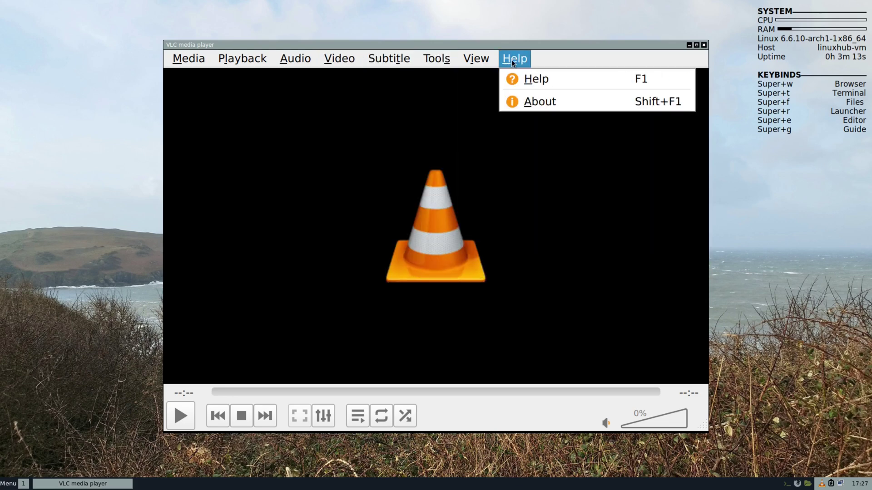
{"action": "left_click", "coordinate": [543, 101]}
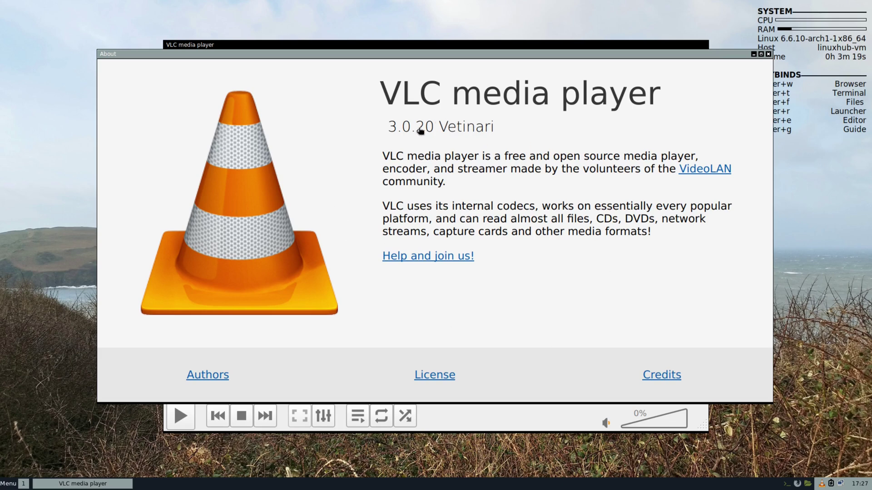
{"action": "mouse_move", "coordinate": [416, 129]}
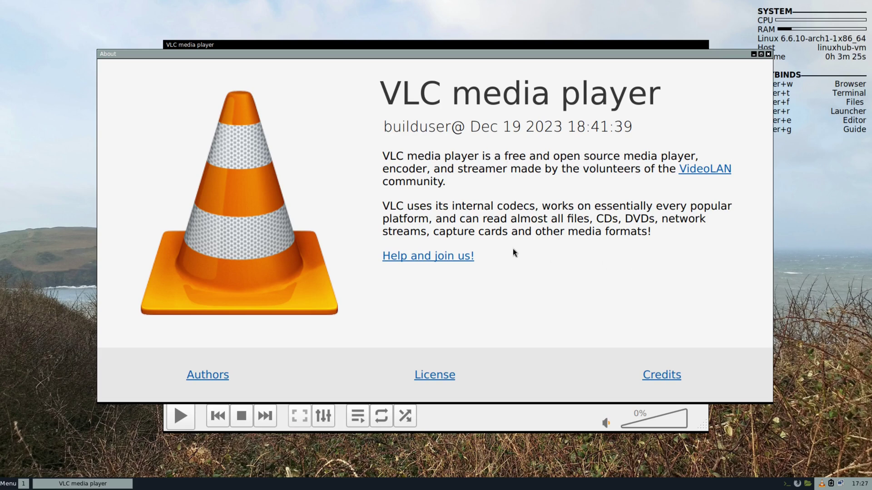
{"action": "left_click", "coordinate": [769, 54]}
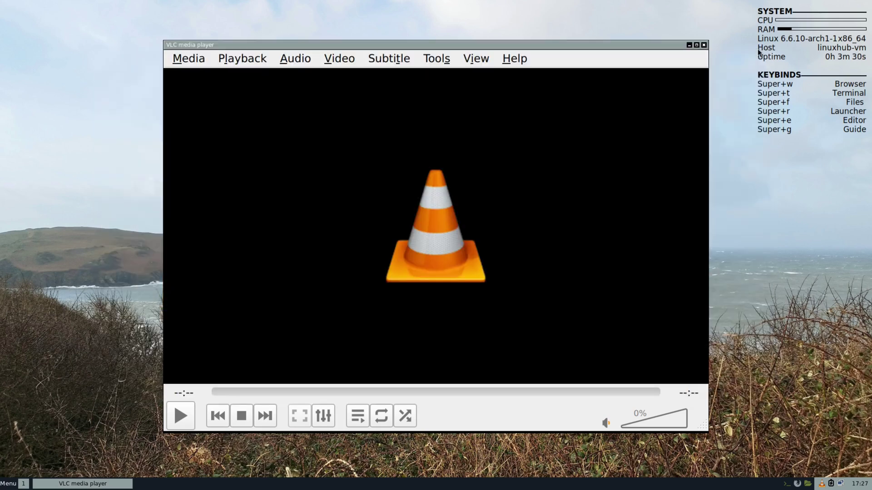
{"action": "left_click", "coordinate": [704, 46]}
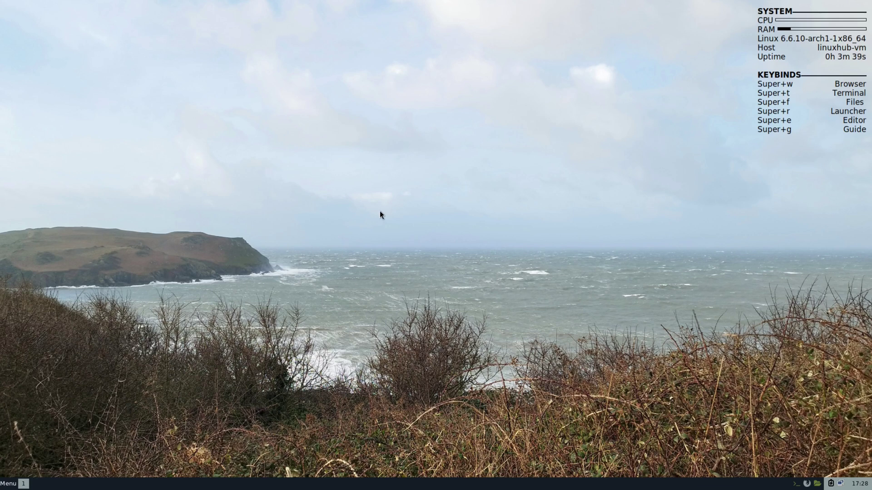
{"action": "right_click", "coordinate": [336, 252]}
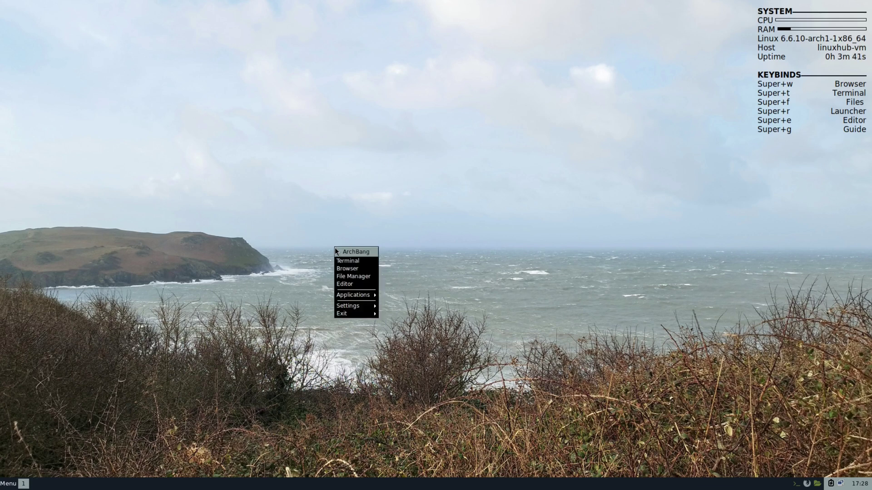
{"action": "left_click", "coordinate": [436, 215]}
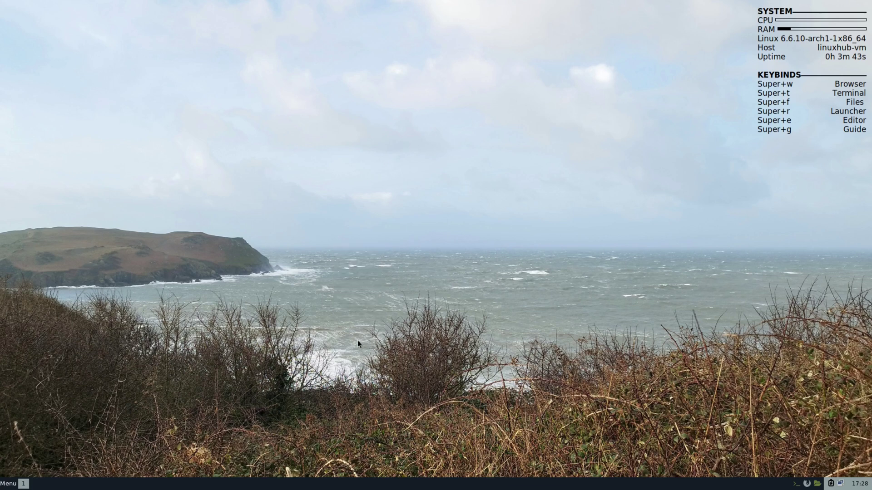
{"action": "right_click", "coordinate": [354, 310]}
{"action": "left_click", "coordinate": [397, 279]}
{"action": "right_click", "coordinate": [383, 274]}
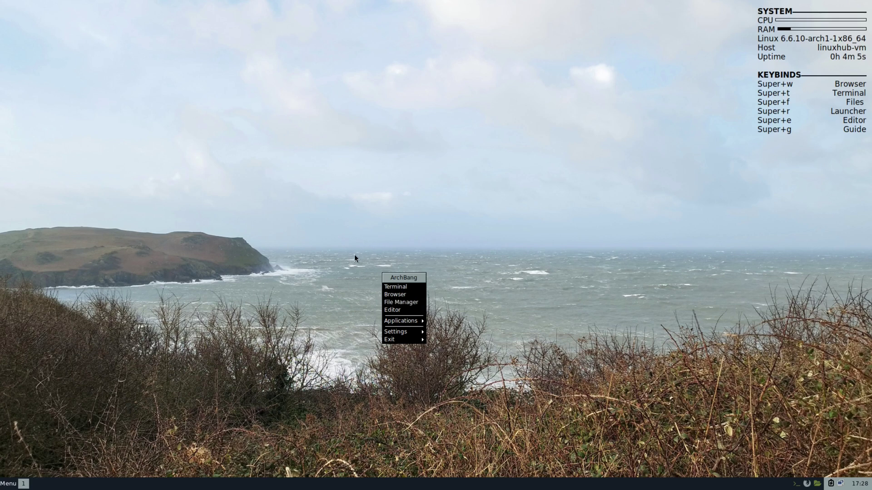
{"action": "left_click", "coordinate": [380, 255]}
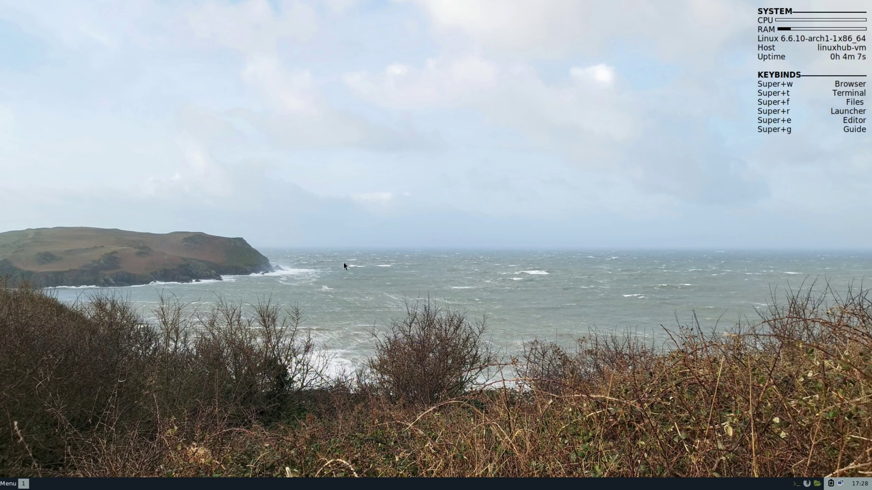